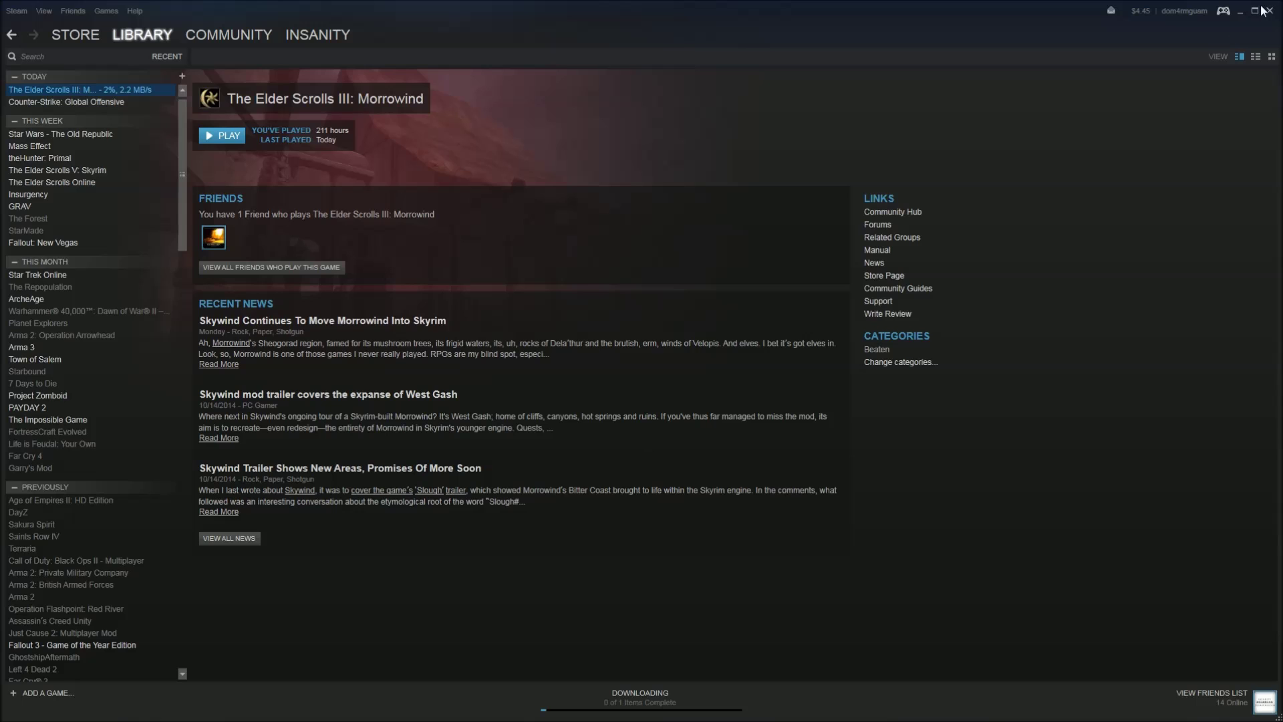
# Close Steam and inspect the MGSO 3.0, Morrowind Rebirth 2.9 and Tamriel Rebuilt 14.08 archives in the Downloads folder
pyautogui.click(1269, 11)
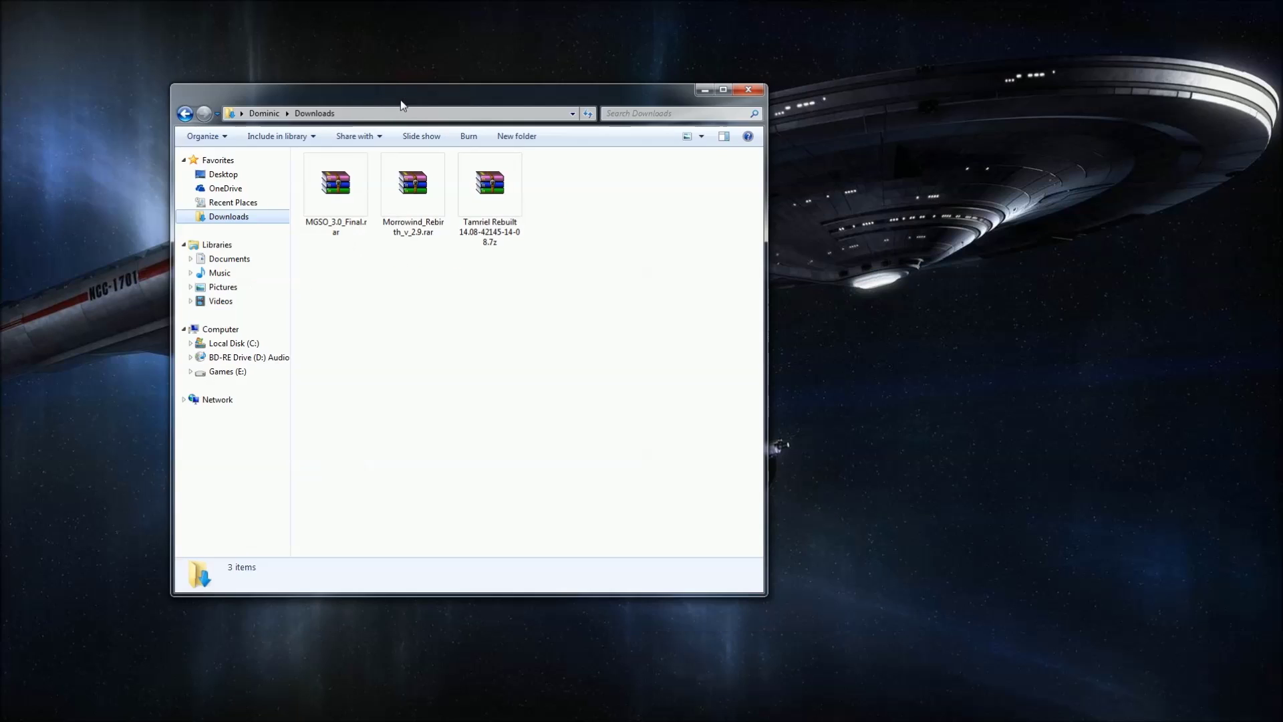
pyautogui.click(343, 193)
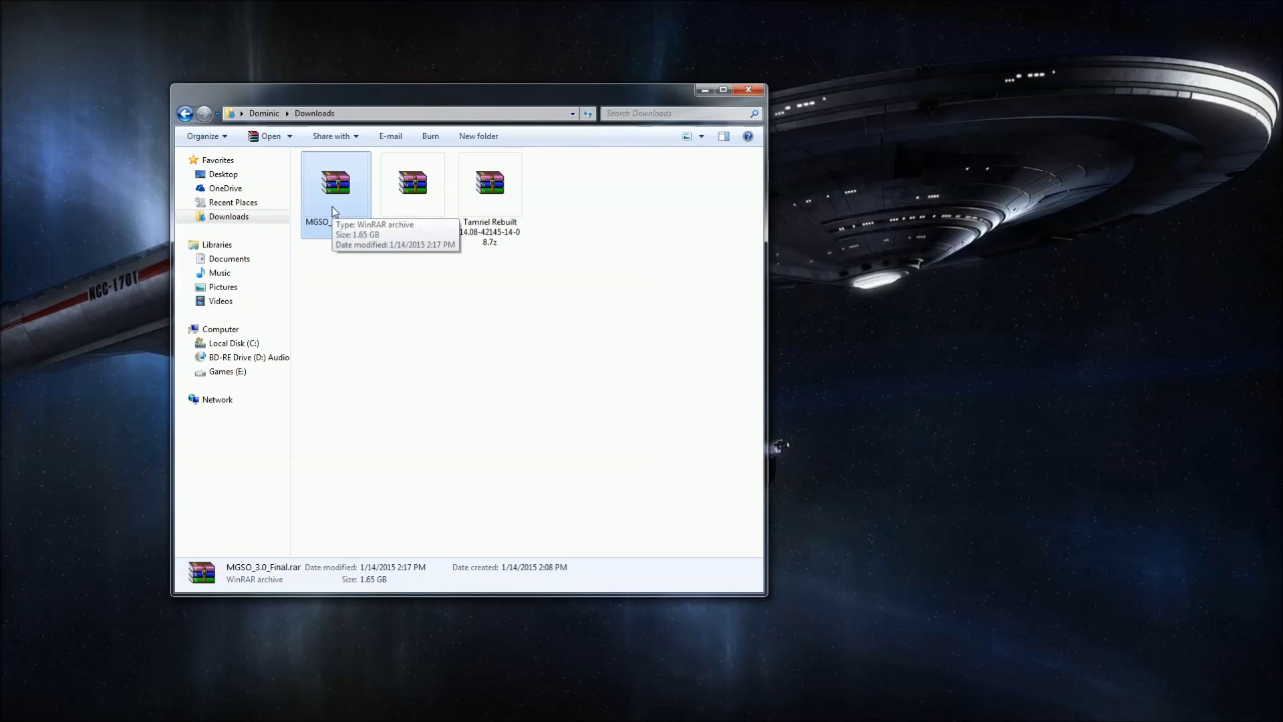
pyautogui.click(413, 200)
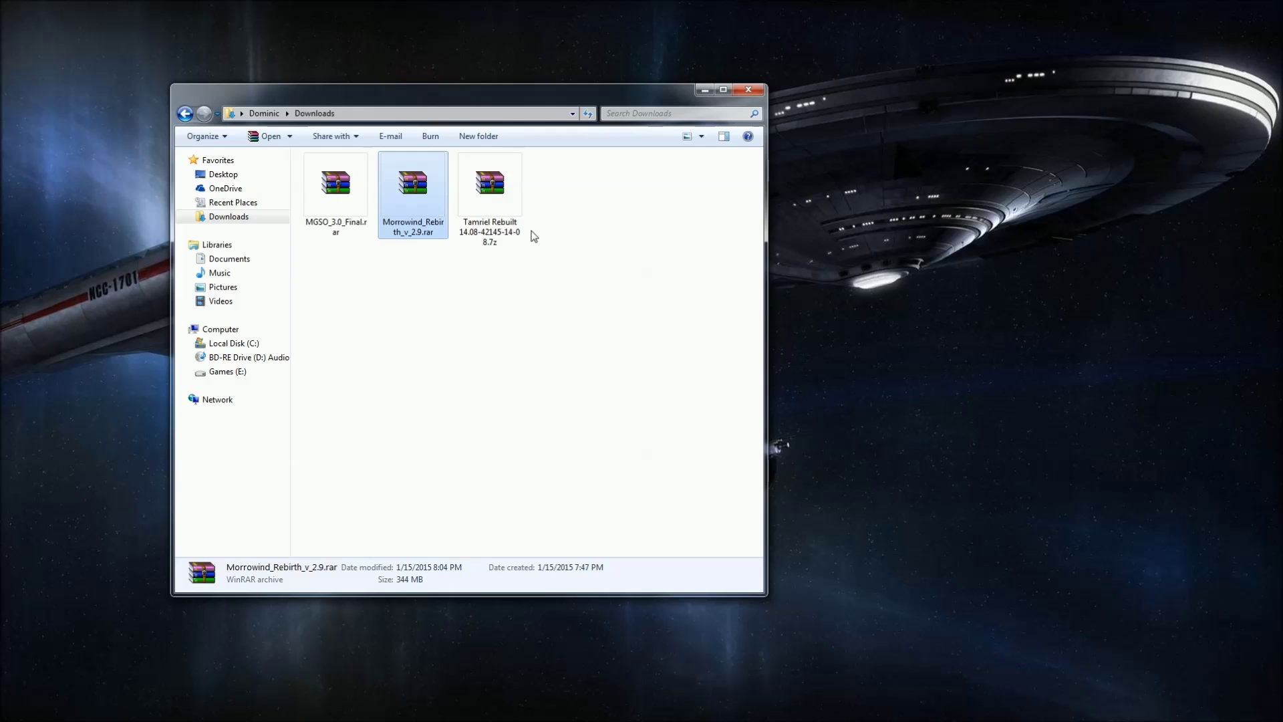
pyautogui.click(490, 194)
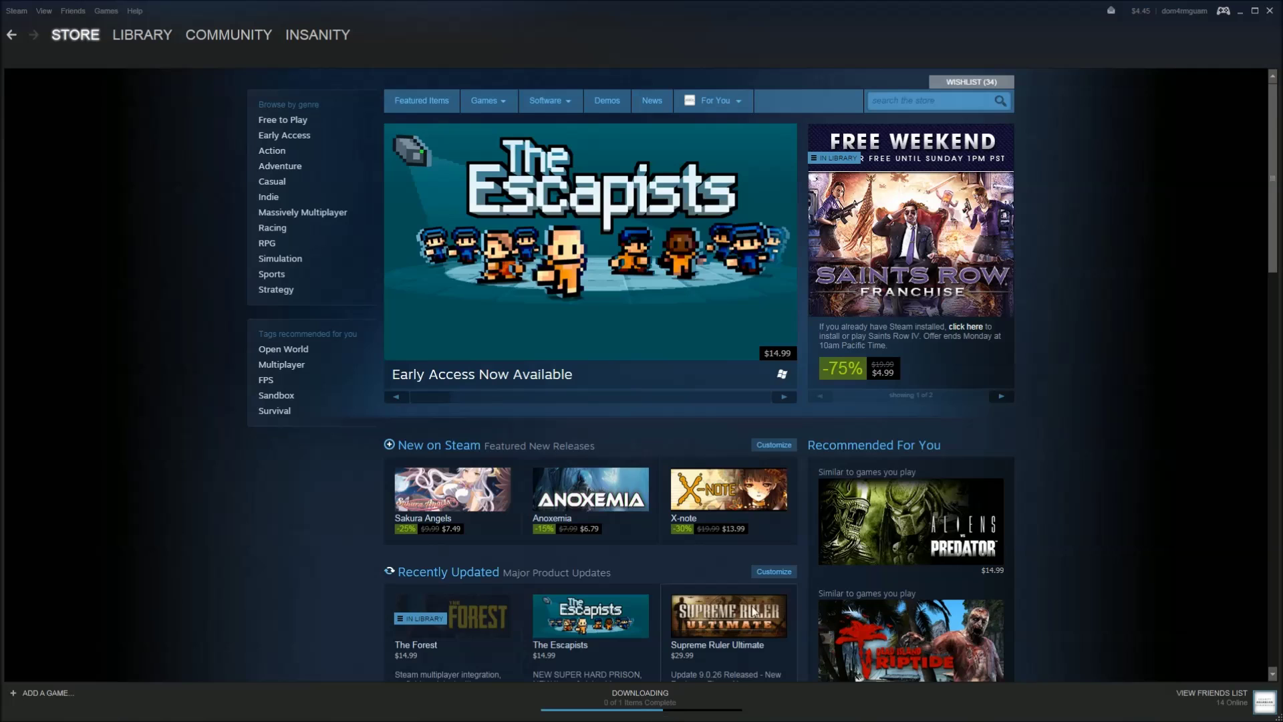
# Close Steam, switch to Chrome and open Ornitocopter's Morrowind Overhaul page from a Google search for "morrowind overhaul"
pyautogui.click(1270, 12)
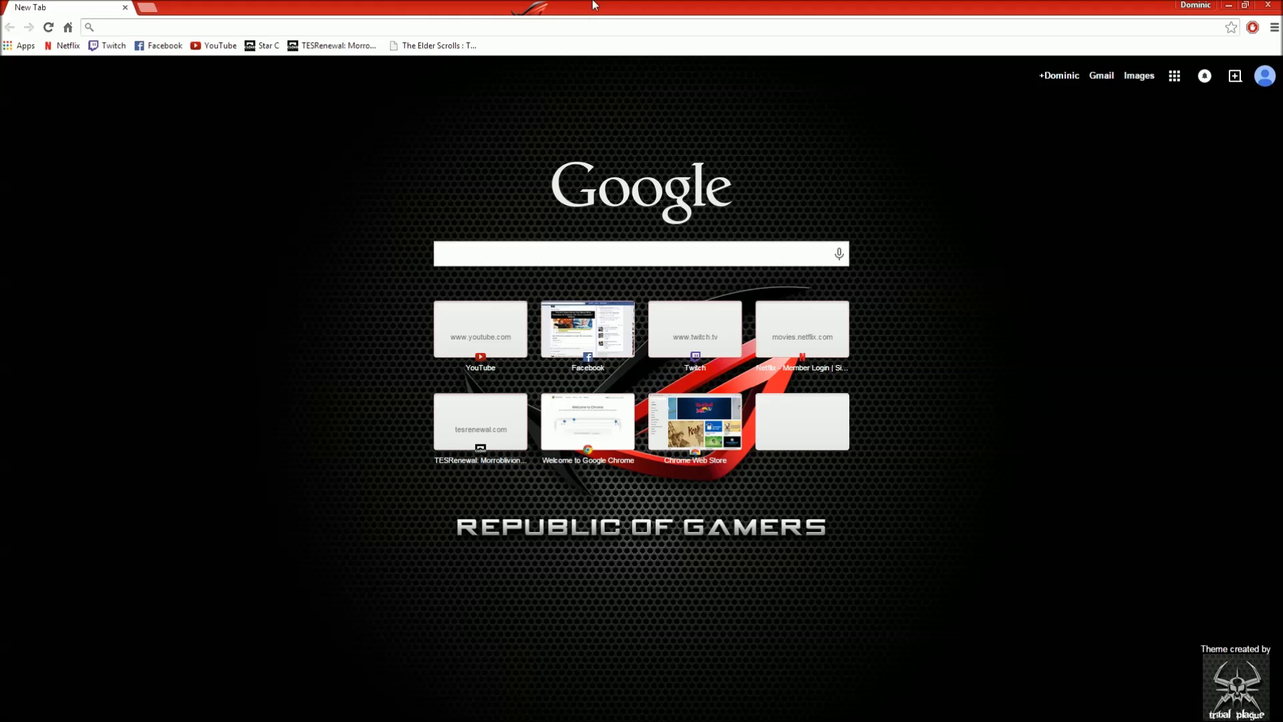
pyautogui.write('Morrowind')
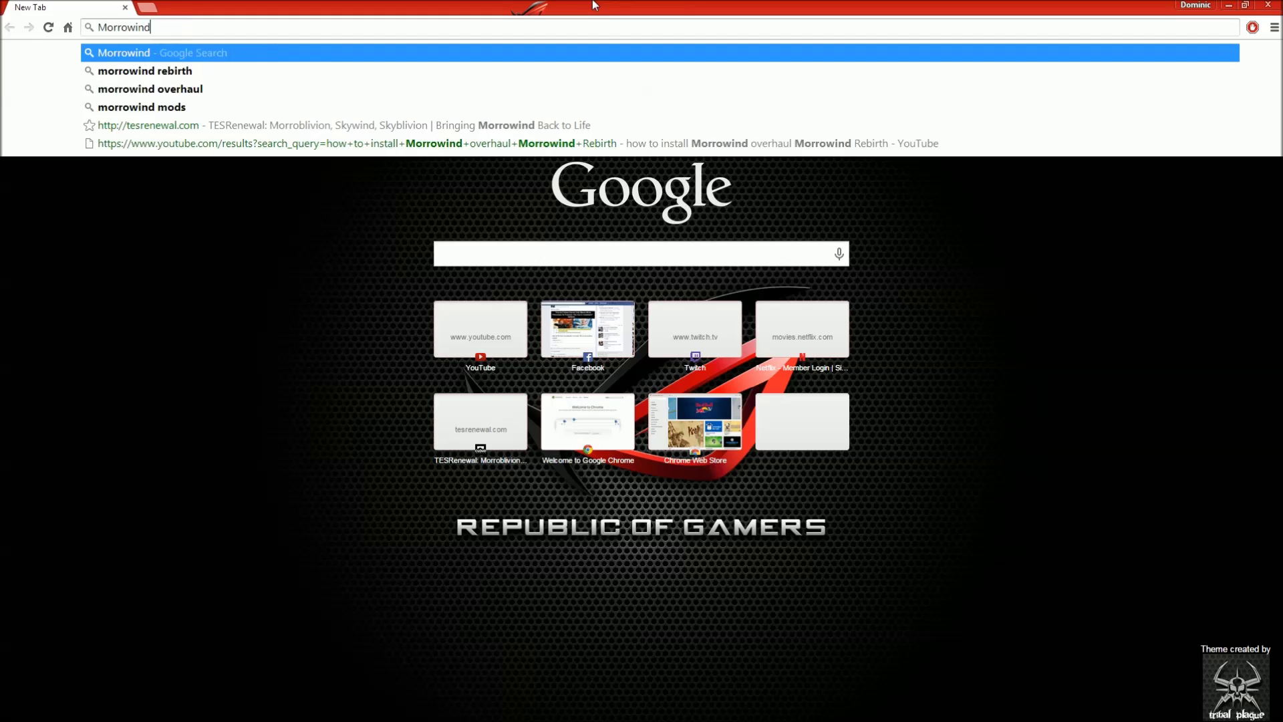
pyautogui.write(' Over')
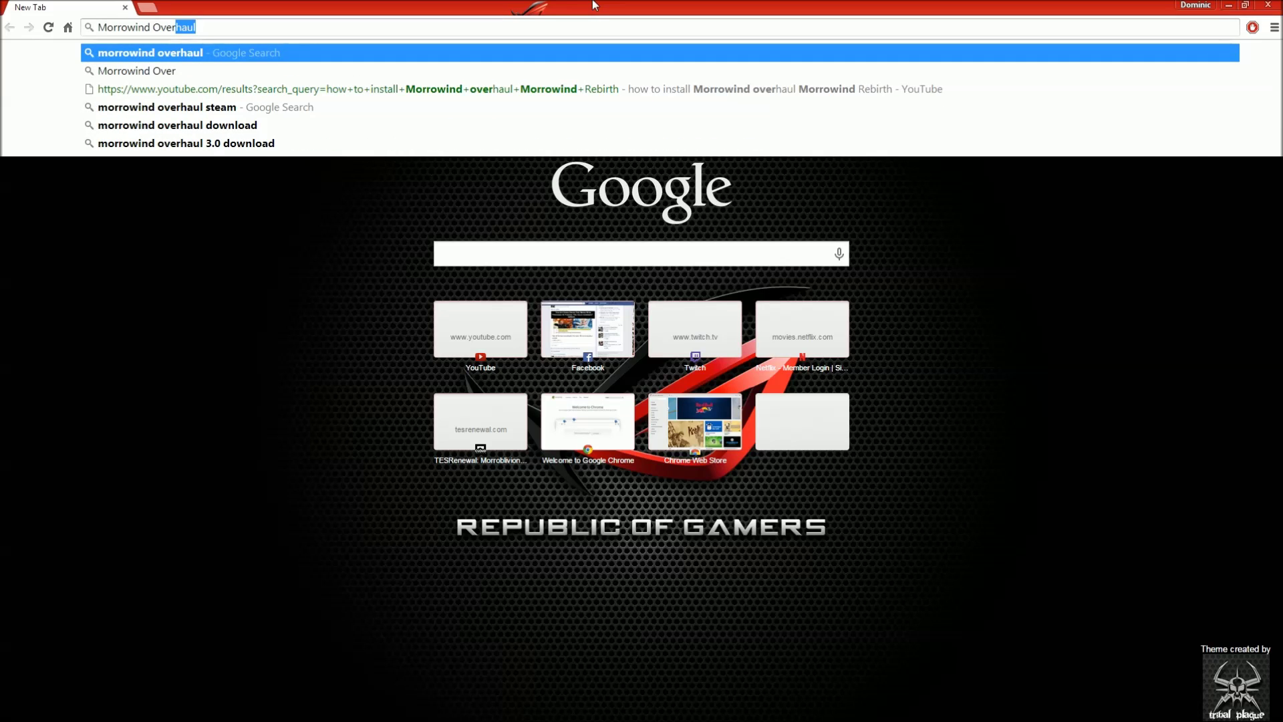
pyautogui.press('Return')
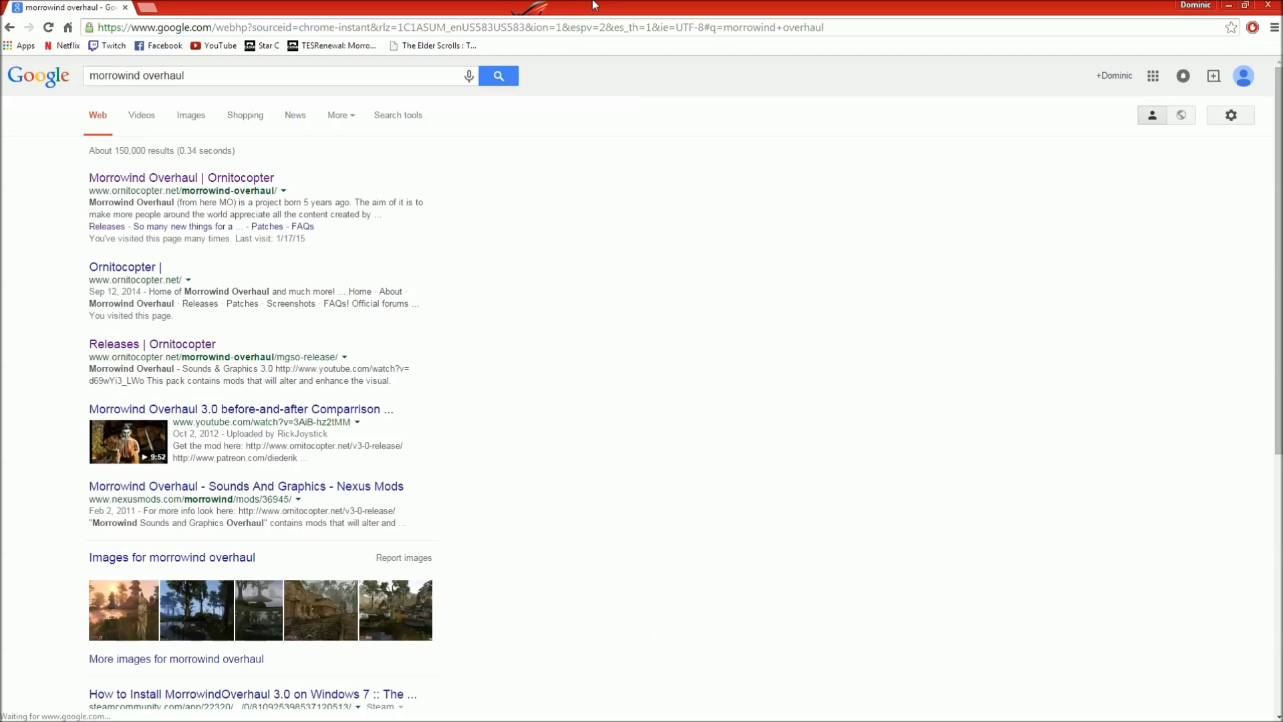
pyautogui.click(240, 179)
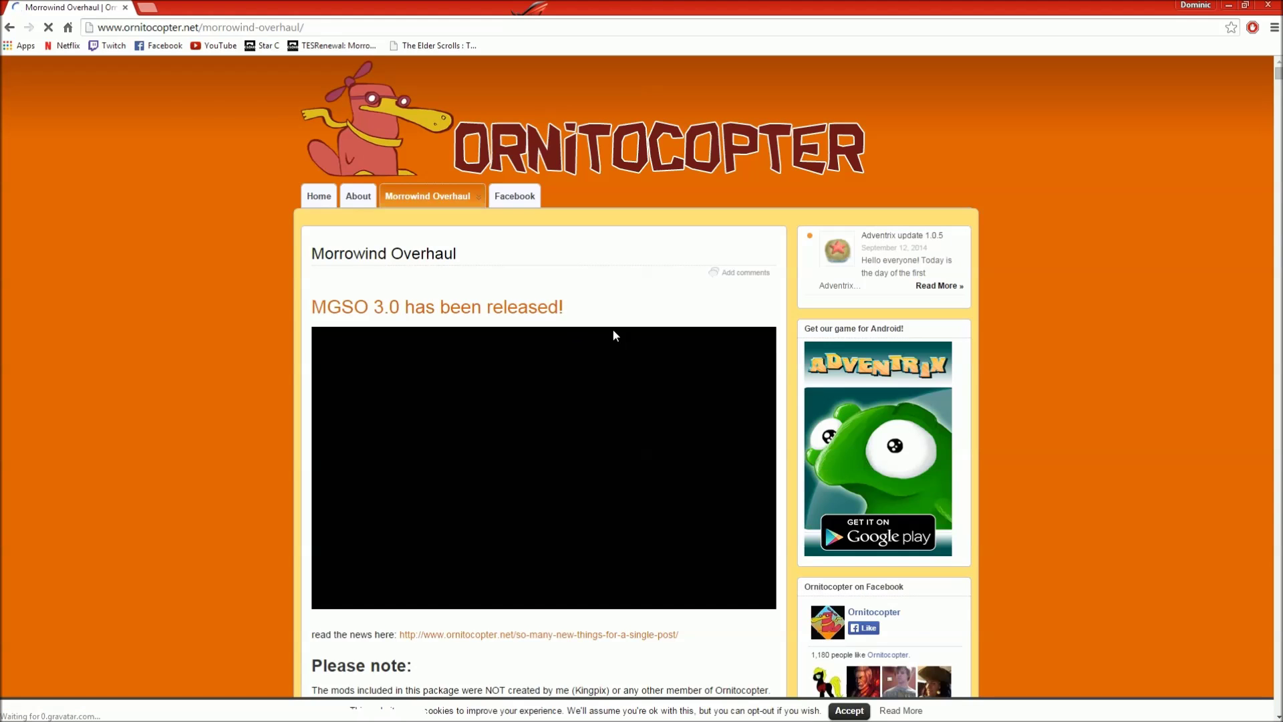
# Open the Morrowind Overhaul Releases page on the Ornitocopter site and examine the Sounds & Graphics 3.0 download links
pyautogui.scroll(-1, 615, 331)
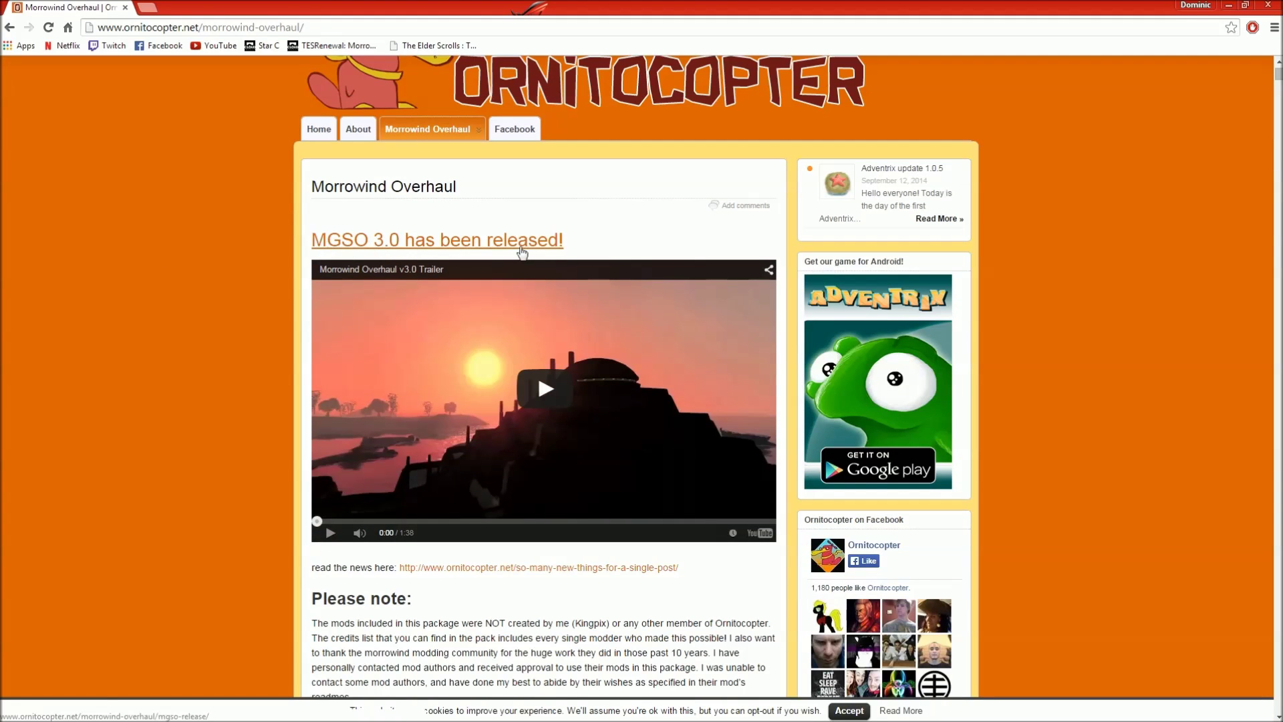
pyautogui.scroll(-11, 513, 317)
pyautogui.scroll(12, 513, 316)
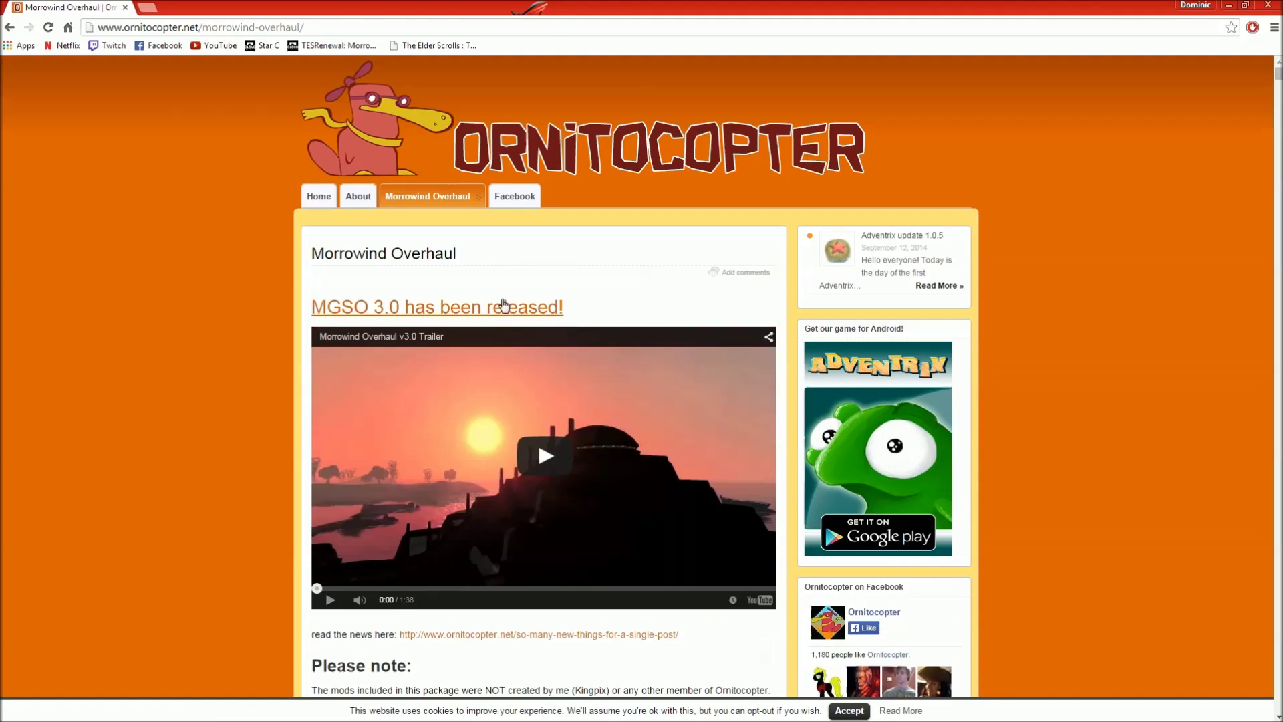
pyautogui.moveTo(434, 201)
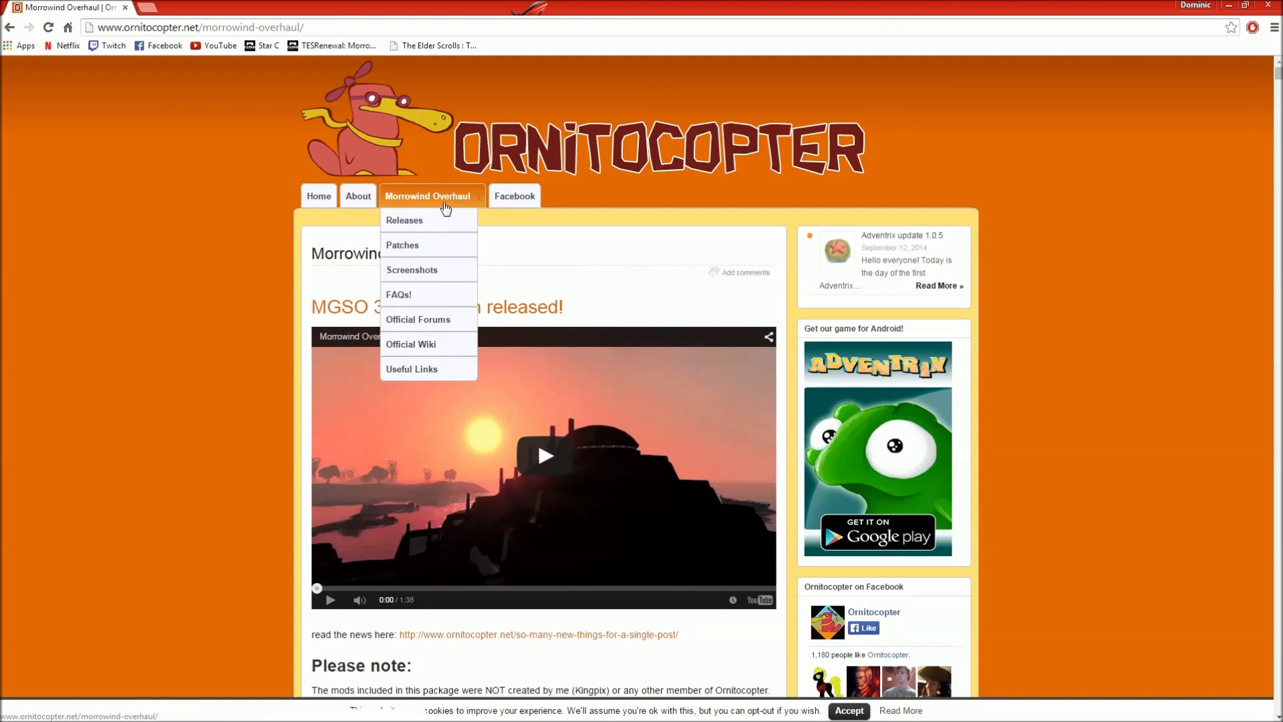
pyautogui.click(440, 224)
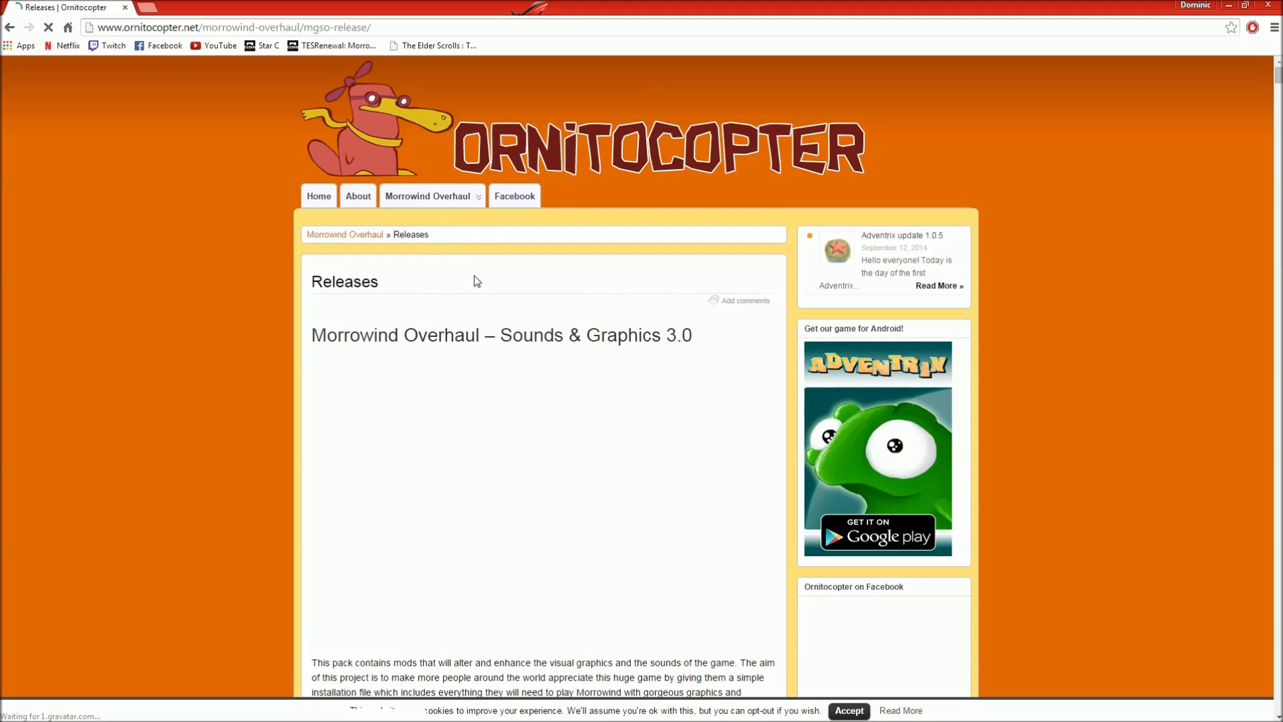
pyautogui.scroll(-8, 475, 278)
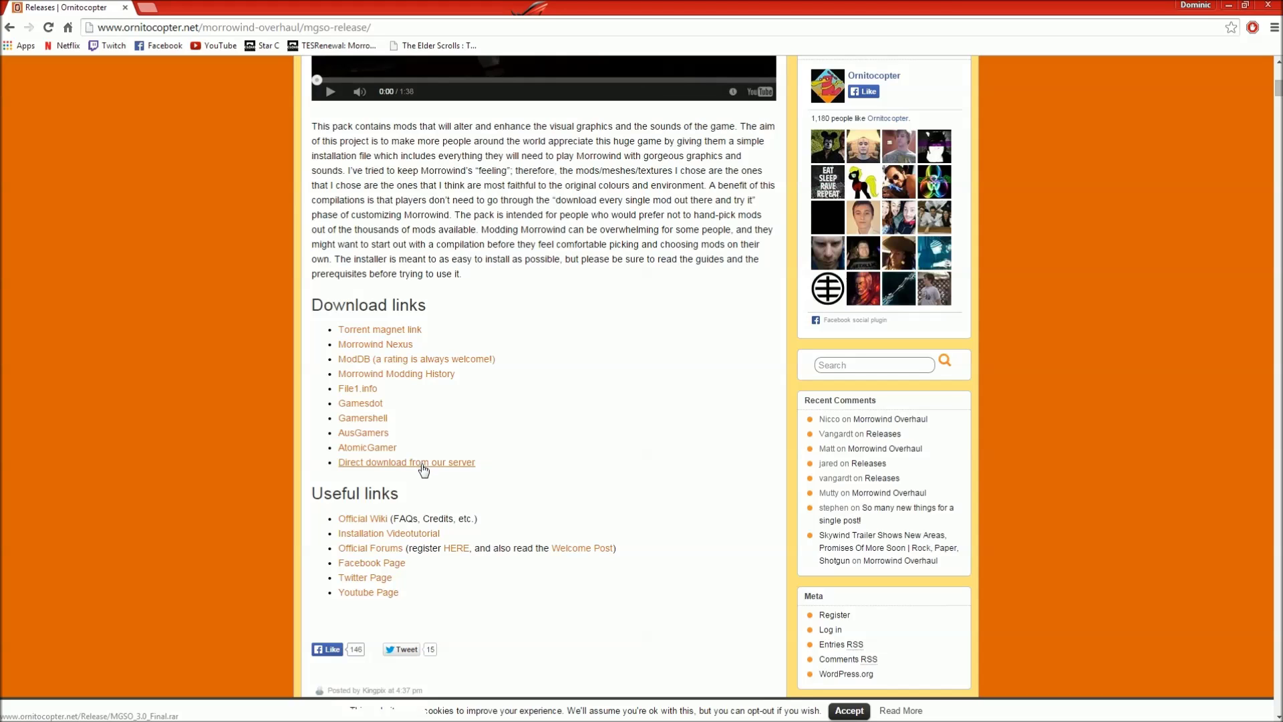
pyautogui.scroll(6, 488, 382)
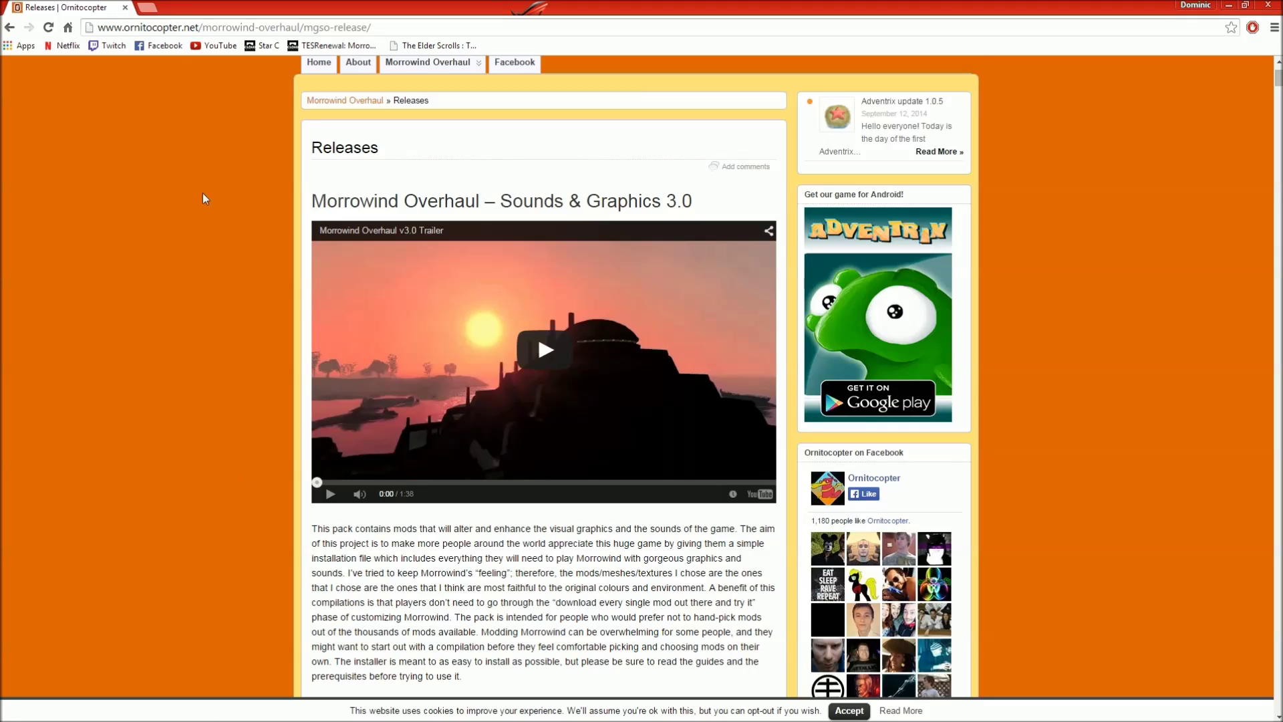
# Search Google for "morrowind rebirth" in a new tab and open the mod's ModDB page
pyautogui.click(147, 7)
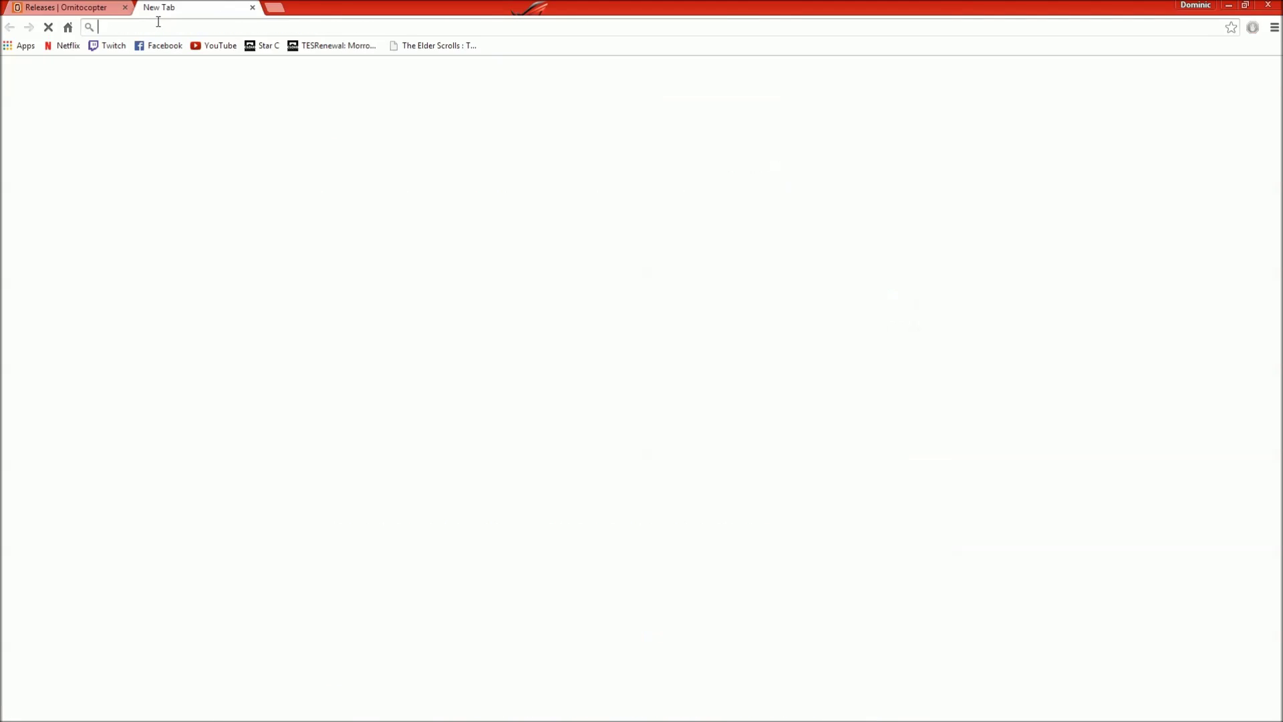
pyautogui.write('Mor')
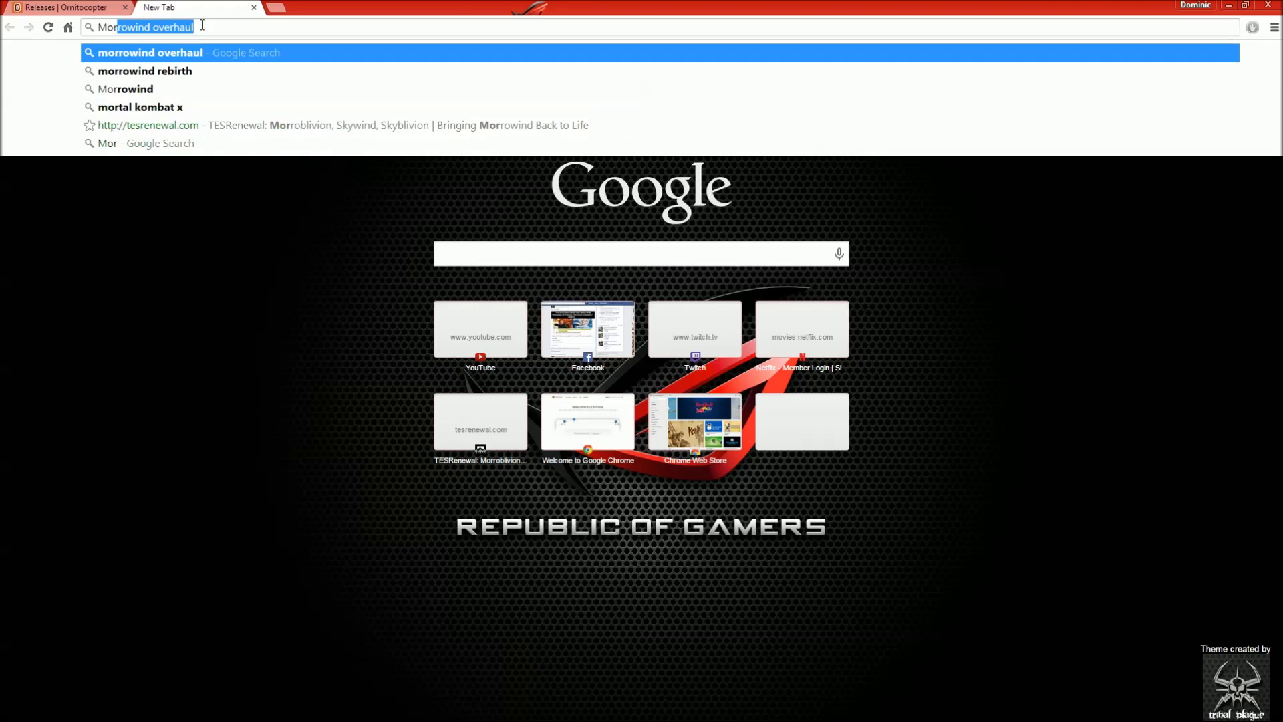
pyautogui.write('rowind Rebirt')
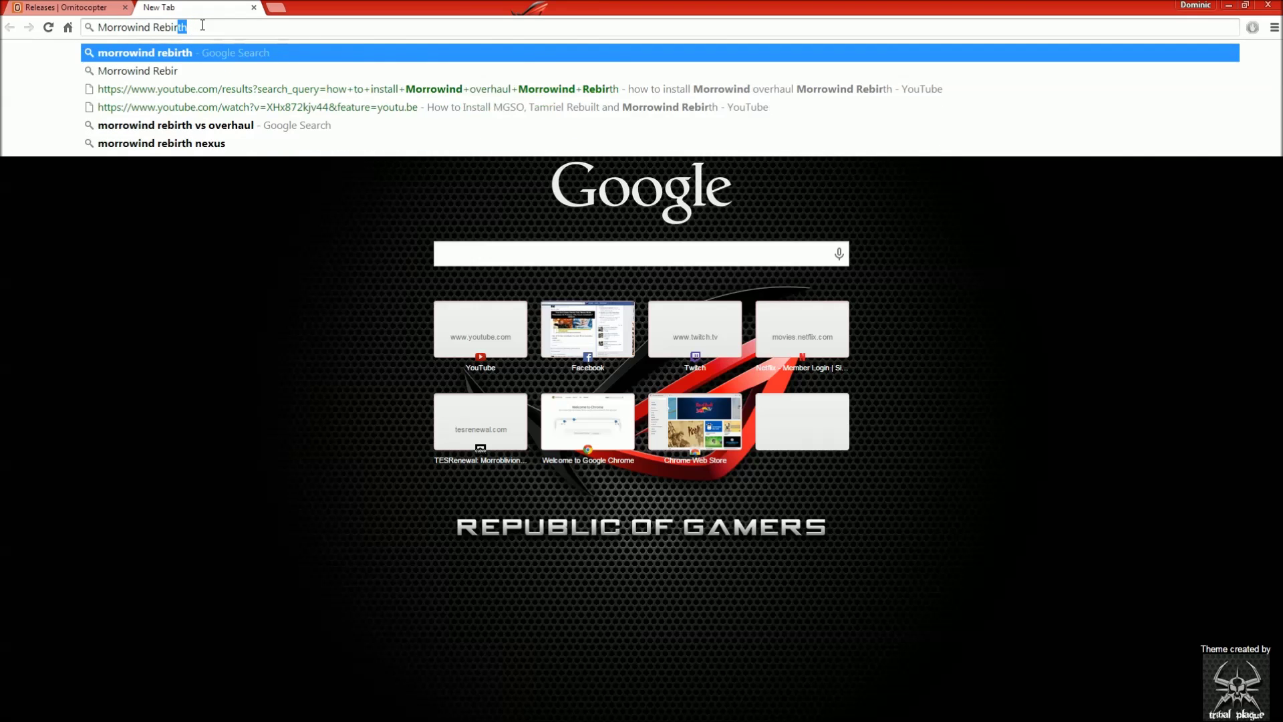
pyautogui.press('Return')
pyautogui.click(236, 183)
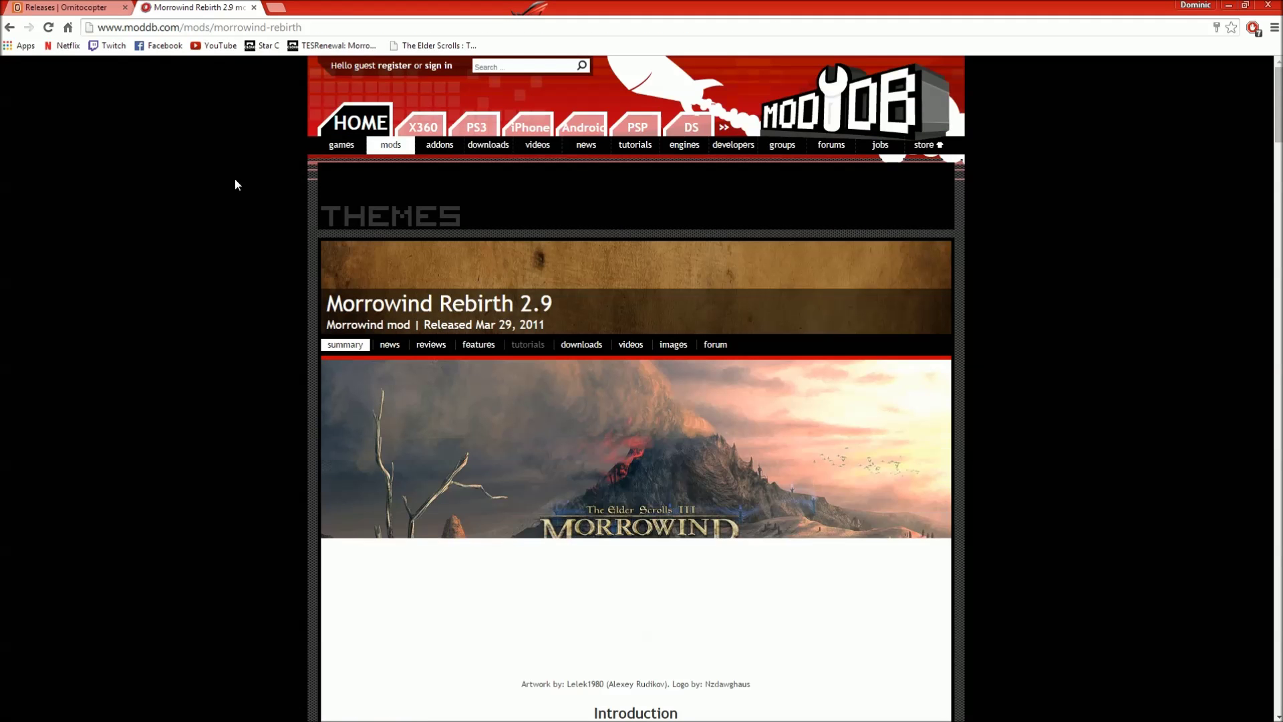
# Look through the Morrowind Rebirth introduction and features, and open the mod's downloads page containing the 2.9 release
pyautogui.scroll(-8, 482, 310)
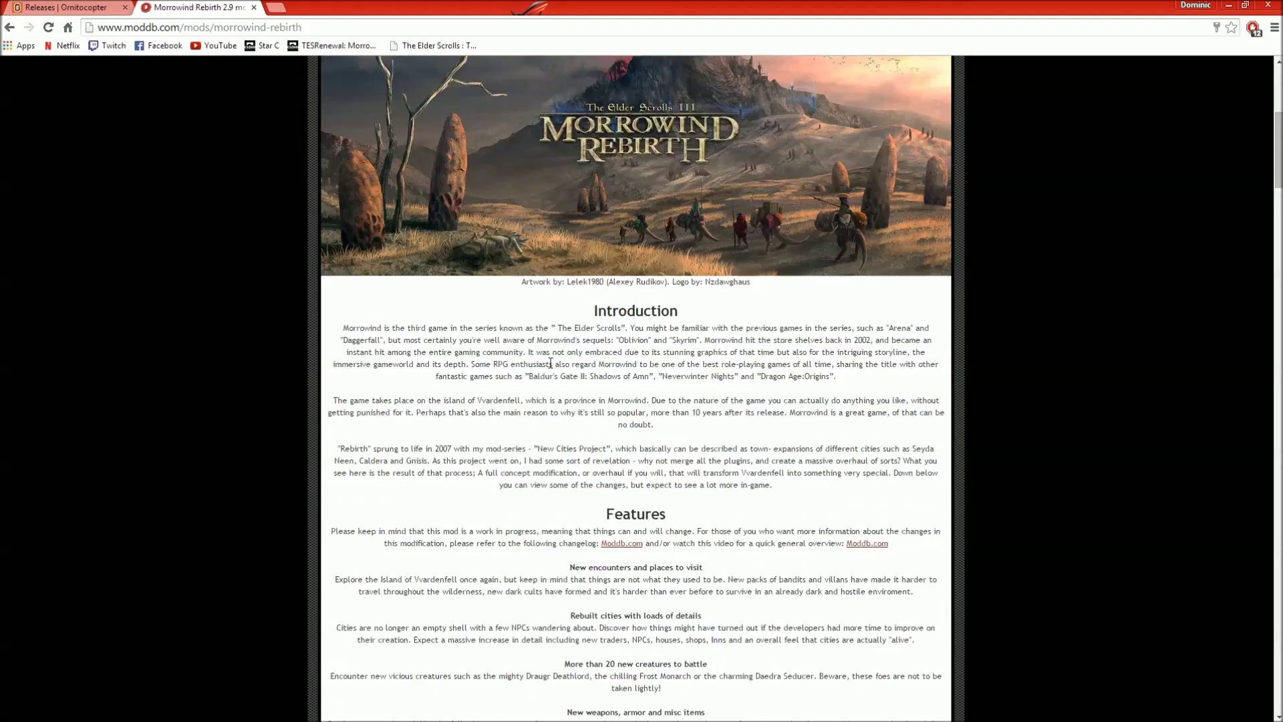
pyautogui.scroll(-4, 493, 208)
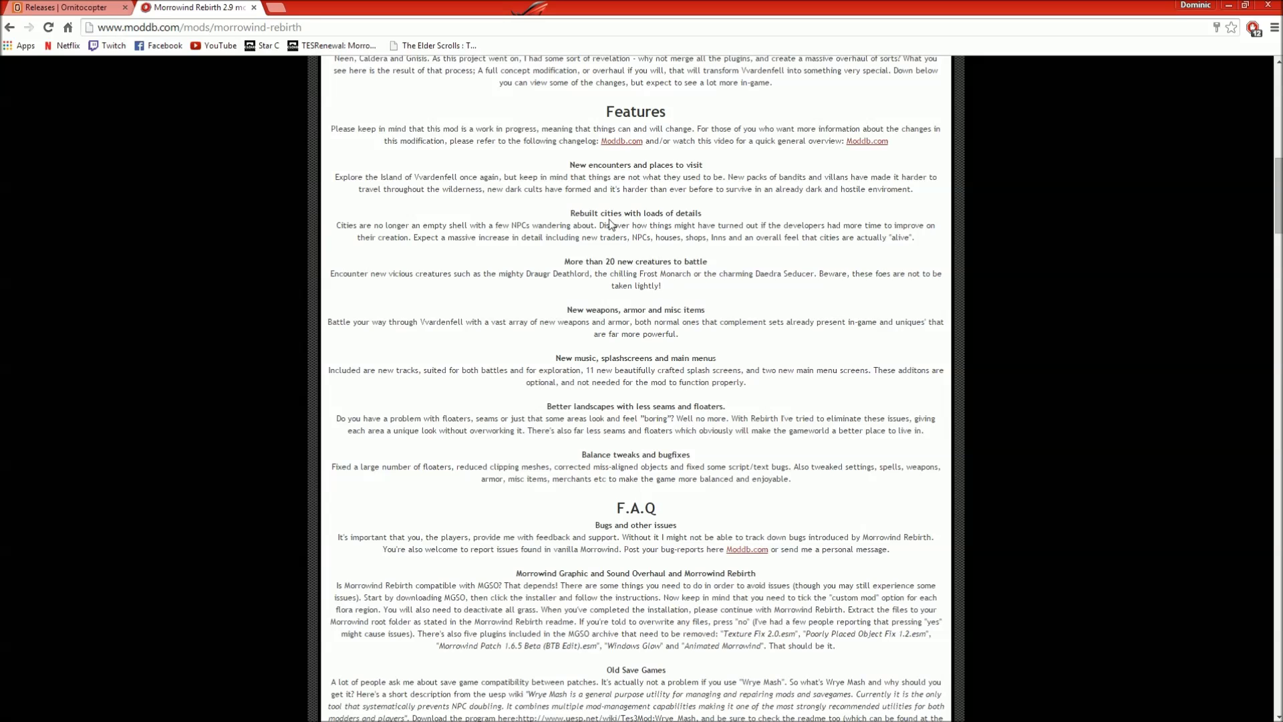
pyautogui.scroll(12, 660, 225)
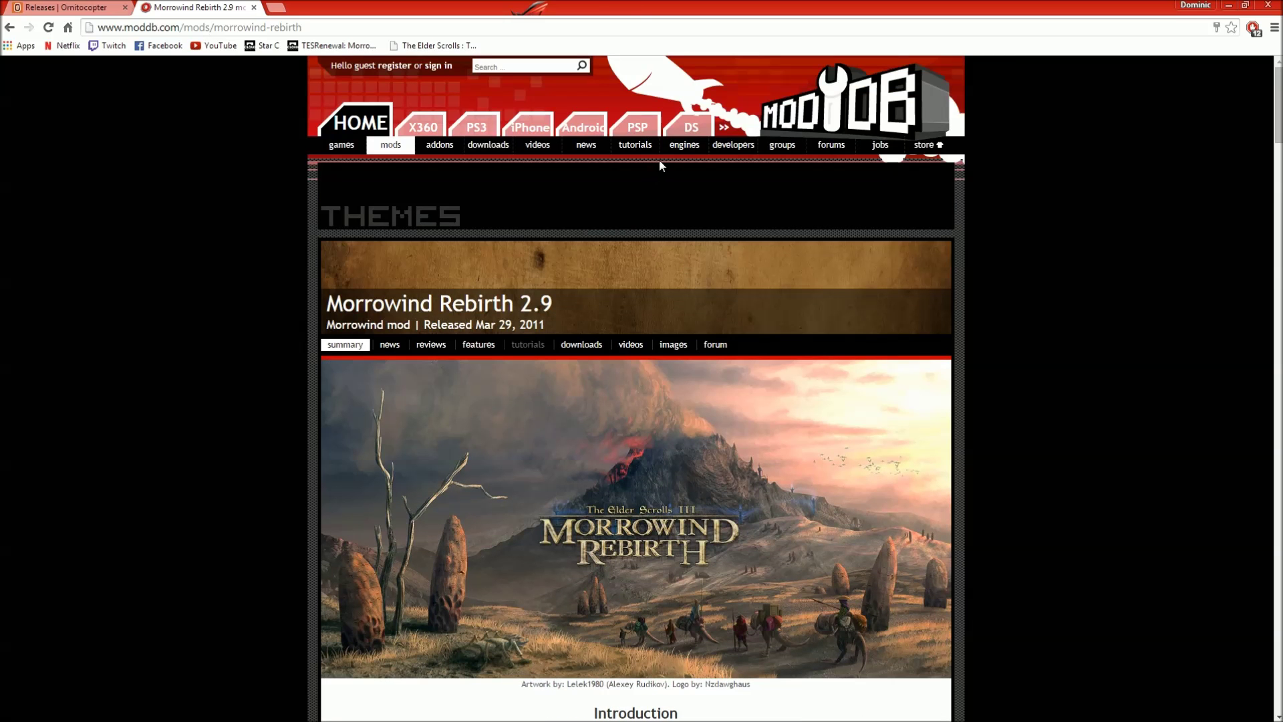
pyautogui.click(575, 348)
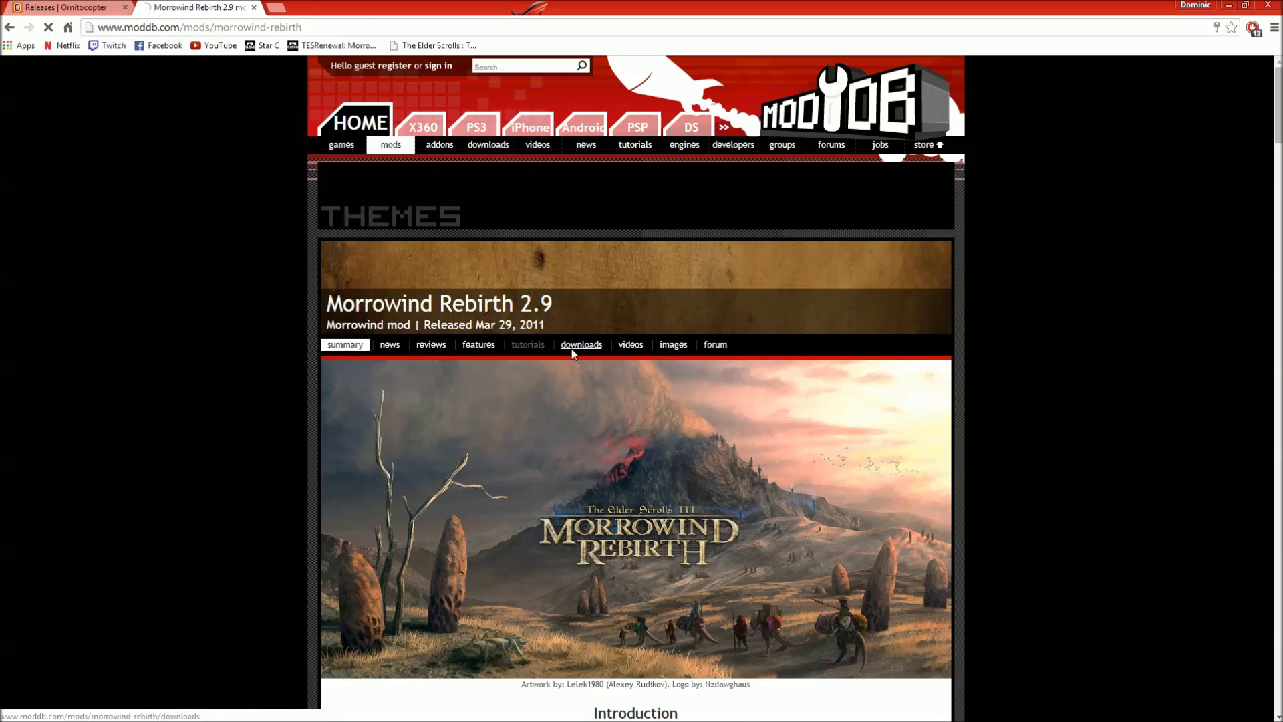
pyautogui.scroll(-1, 575, 352)
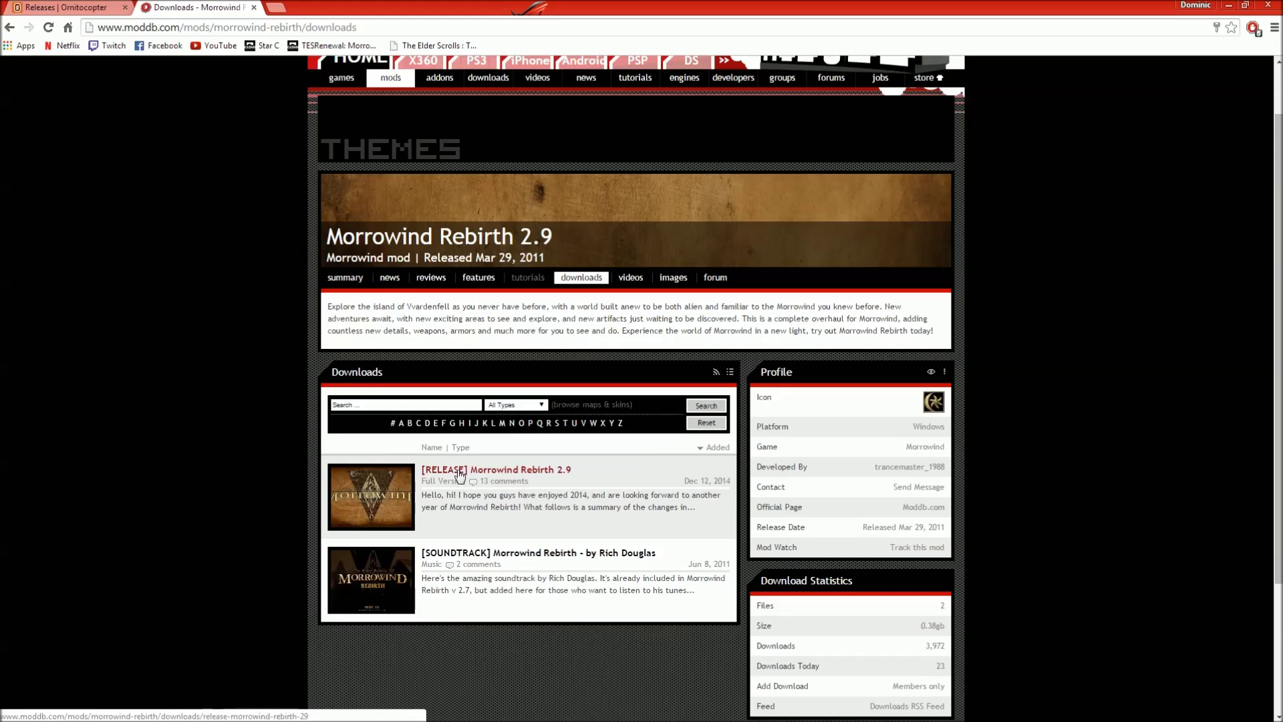
# Search Google for "tamriel rebuilt" in a new tab and open the project's official website
pyautogui.click(275, 8)
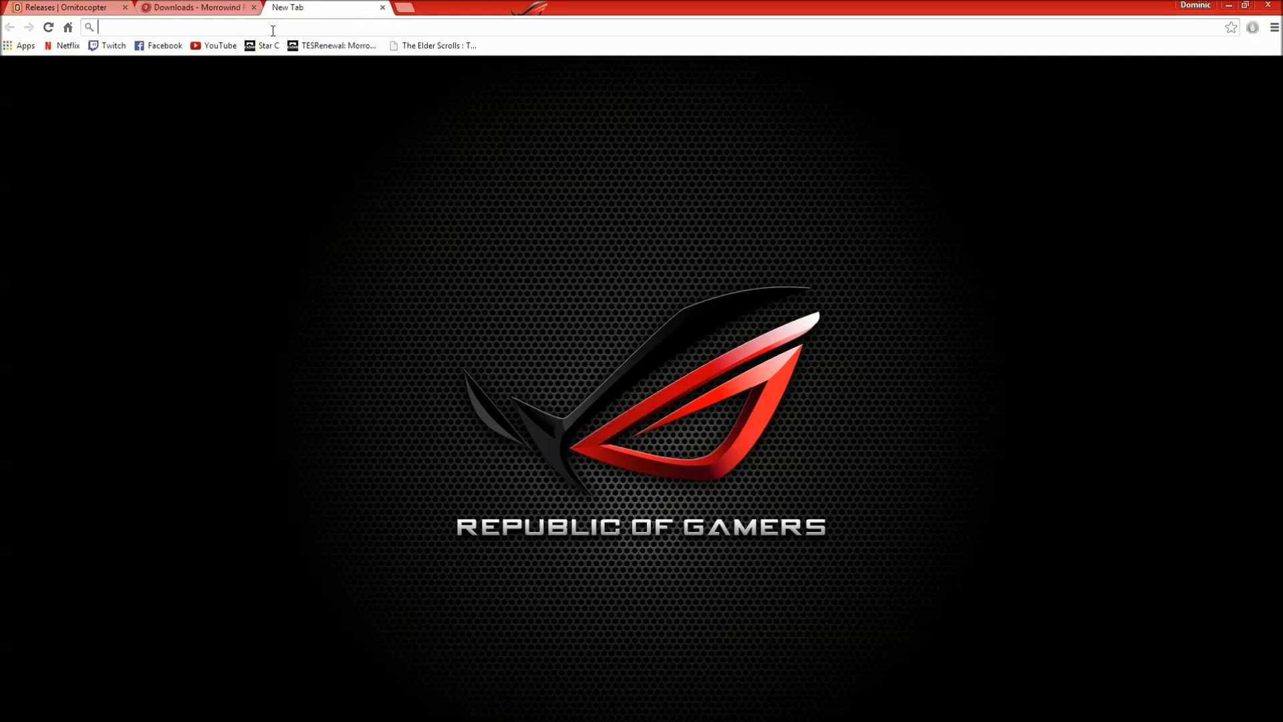
pyautogui.write('Tamriel Teb')
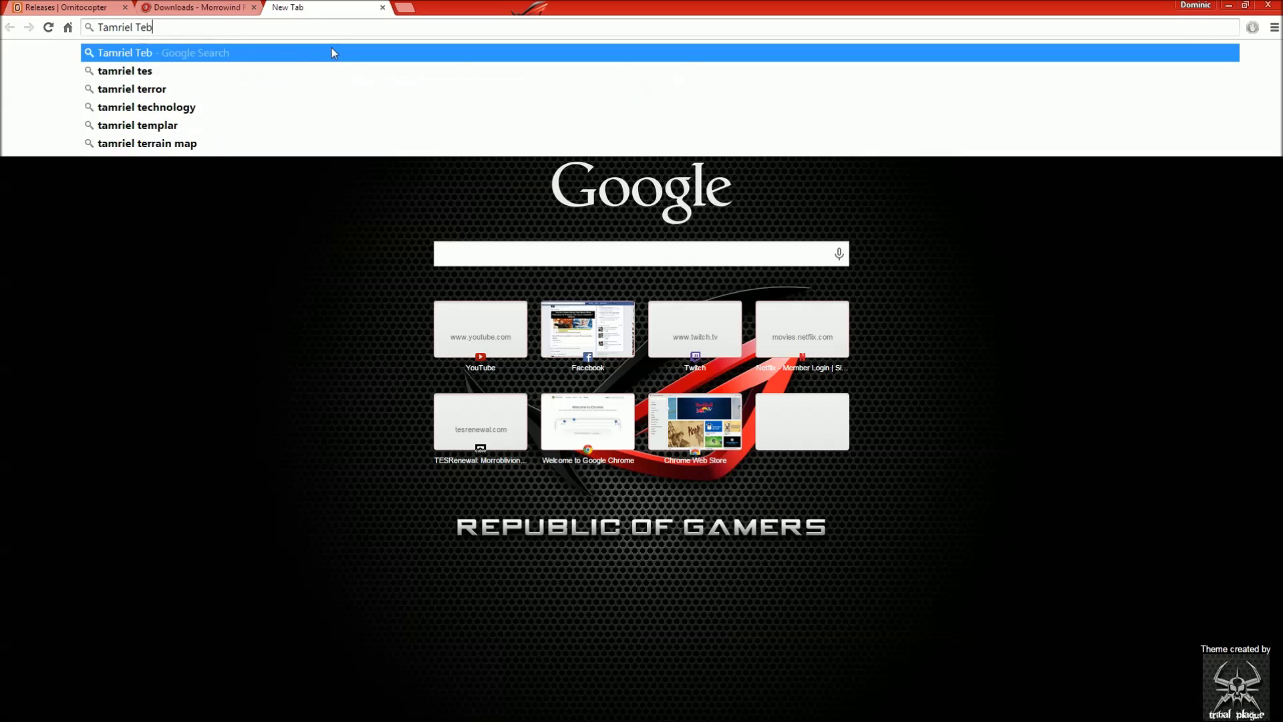
pyautogui.press('BackSpace')
pyautogui.press('BackSpace')
pyautogui.press('BackSpace')
pyautogui.write('R')
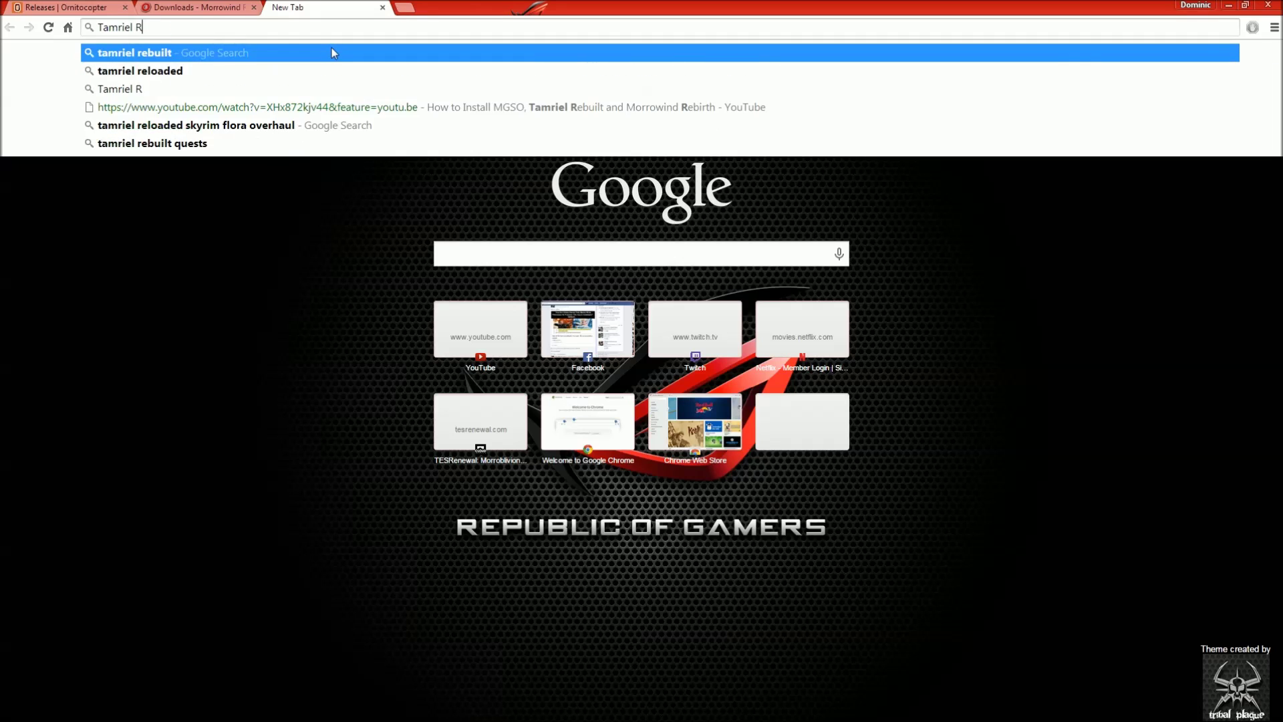
pyautogui.press('Down')
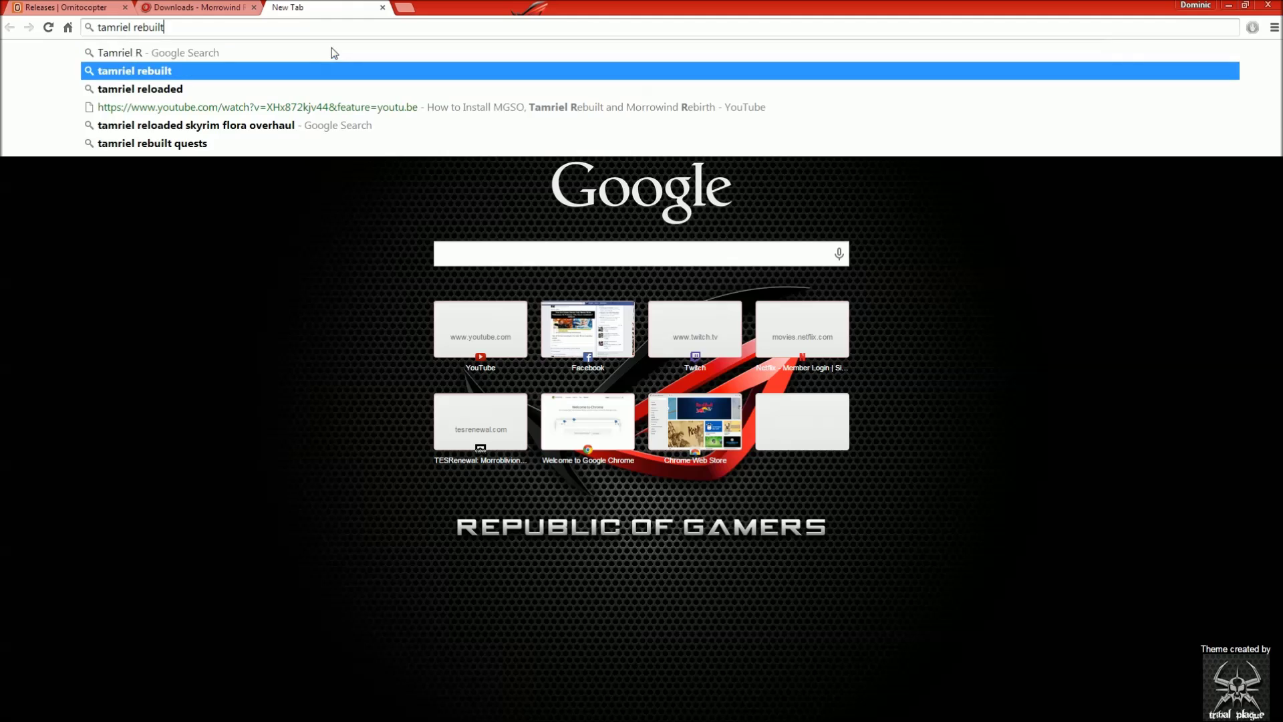
pyautogui.press('Return')
pyautogui.click(130, 179)
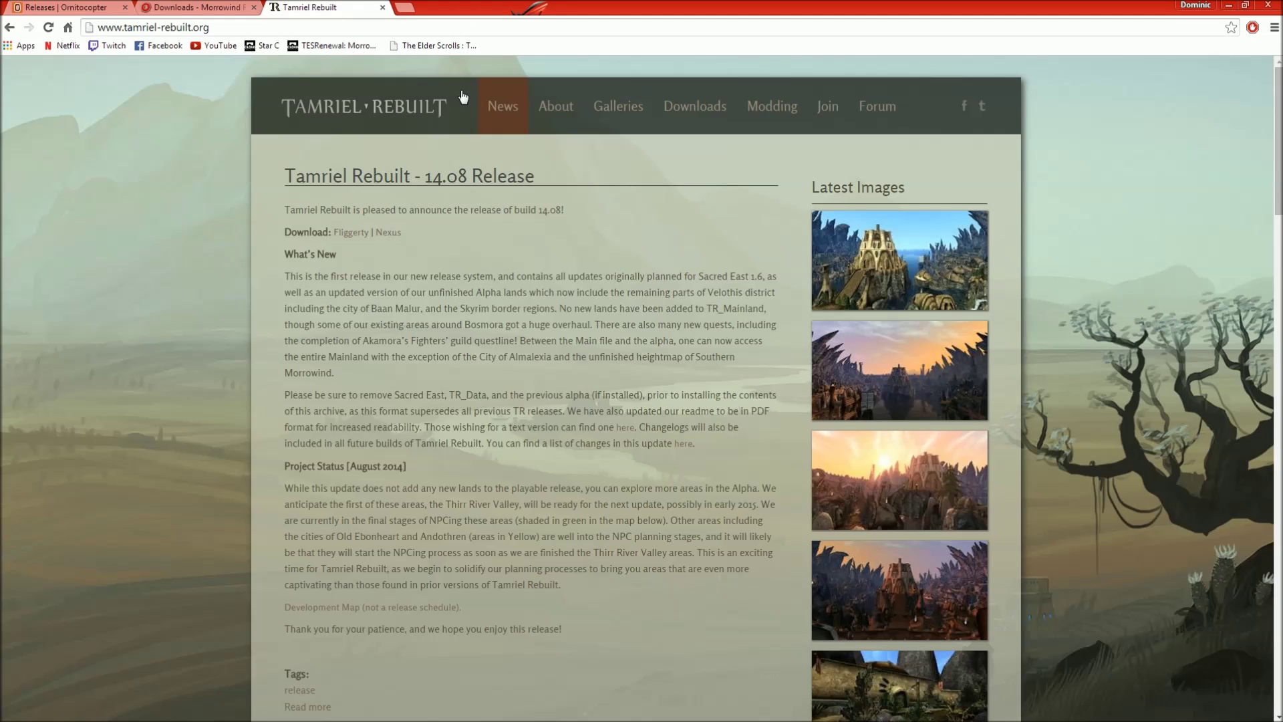
# Go from the Tamriel Rebuilt downloads page to Morrowind Nexus and show the mod's files, including version 14.08
pyautogui.scroll(-8, 900, 354)
pyautogui.scroll(8, 901, 354)
pyautogui.scroll(-5, 900, 354)
pyautogui.scroll(5, 900, 354)
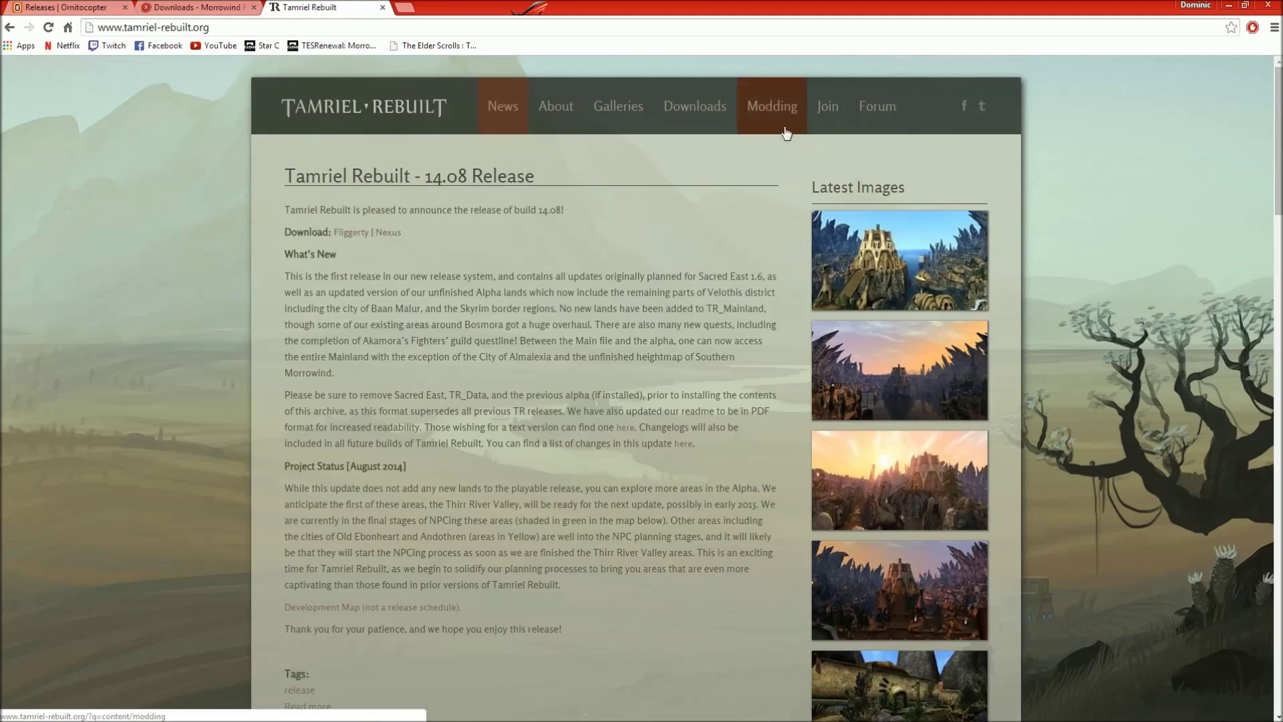
pyautogui.click(695, 107)
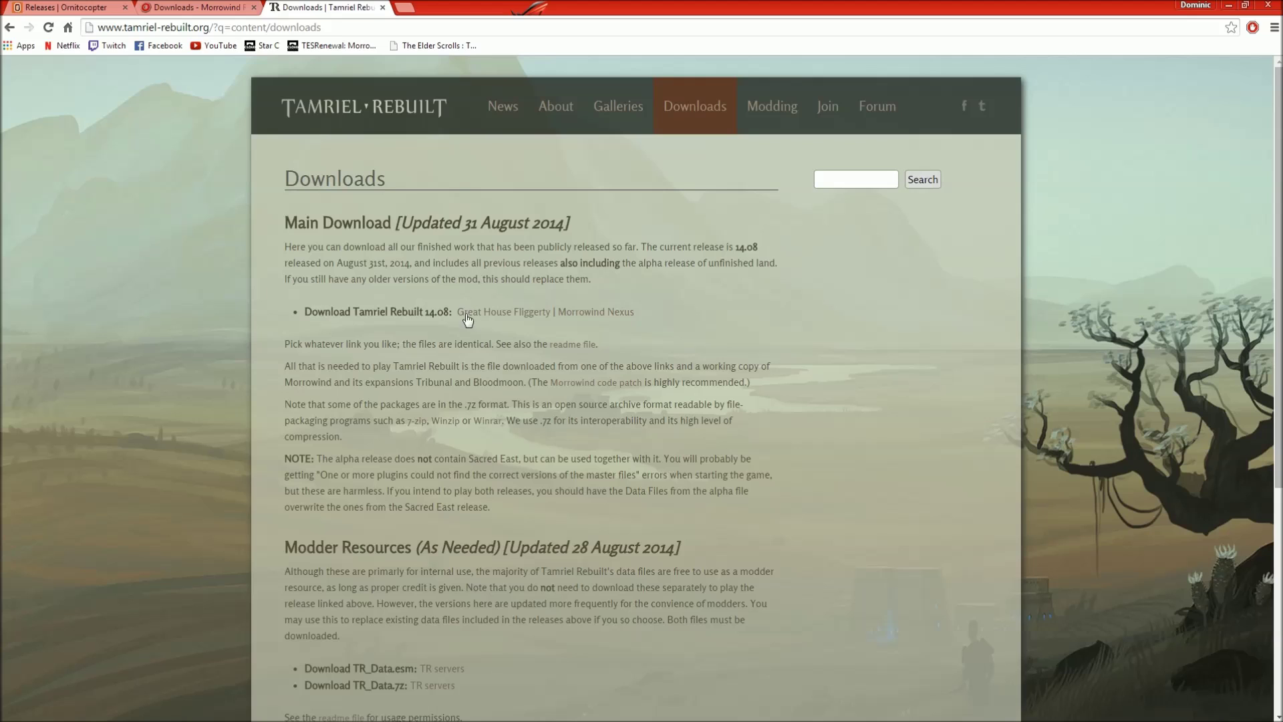
pyautogui.click(570, 314)
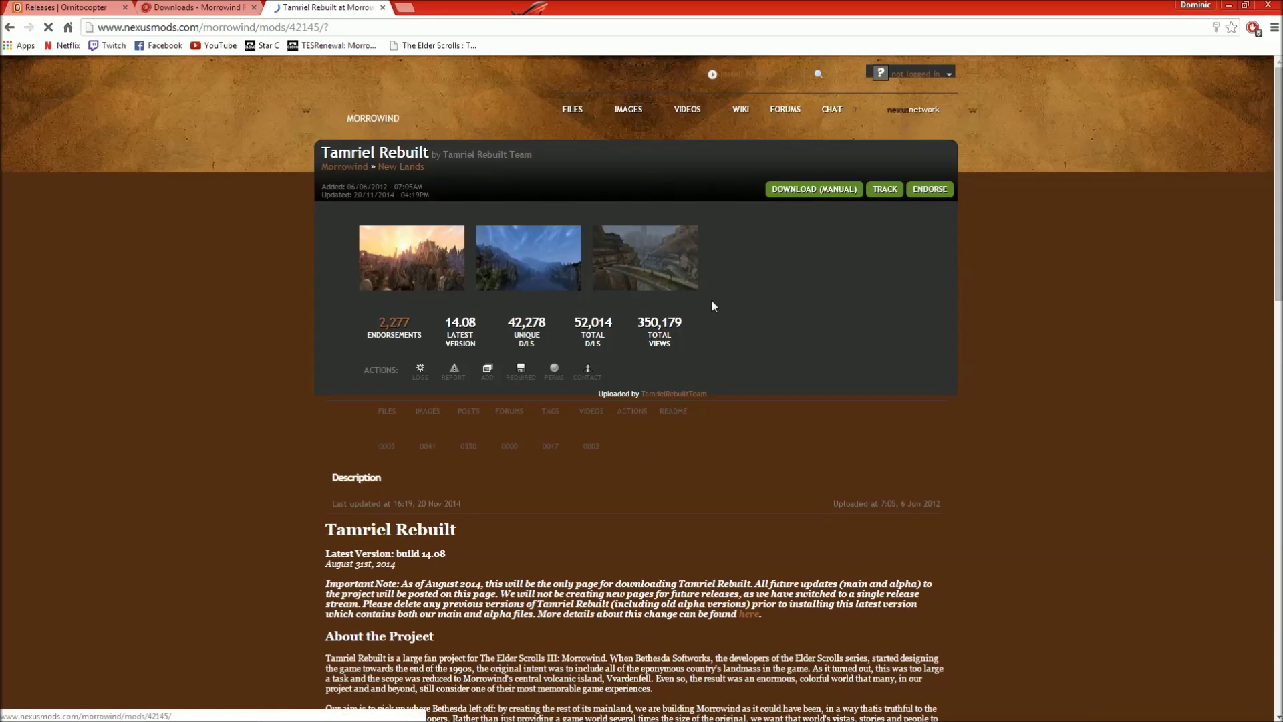
pyautogui.click(401, 364)
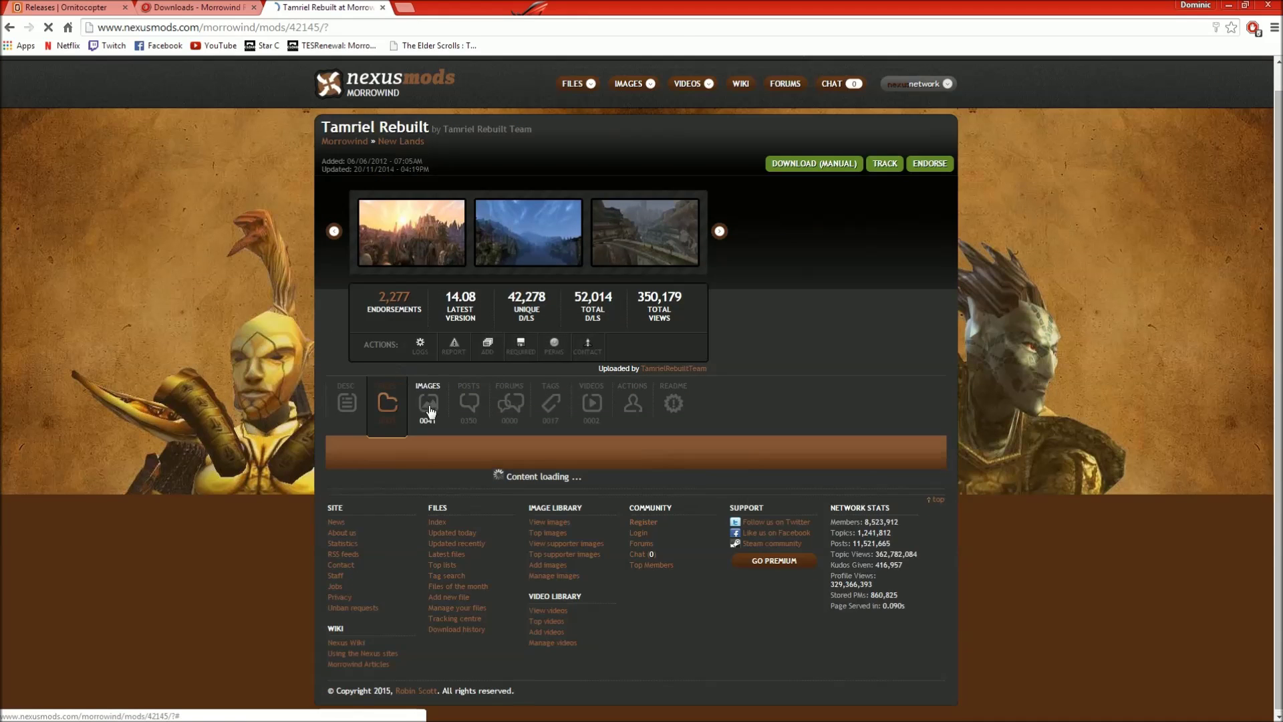
pyautogui.scroll(-1, 459, 559)
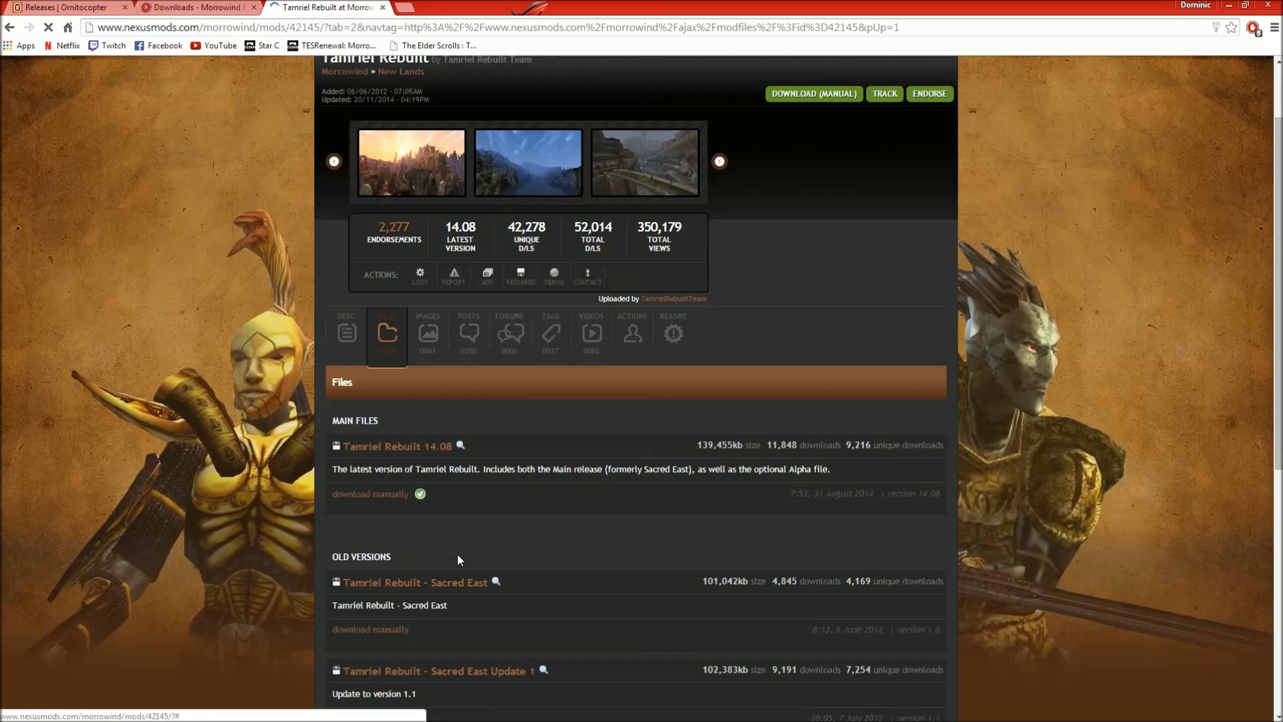
# Close the Tamriel Rebuilt and Morrowind Rebirth pages, keeping the Ornitocopter Releases page open
pyautogui.click(382, 8)
pyautogui.click(253, 8)
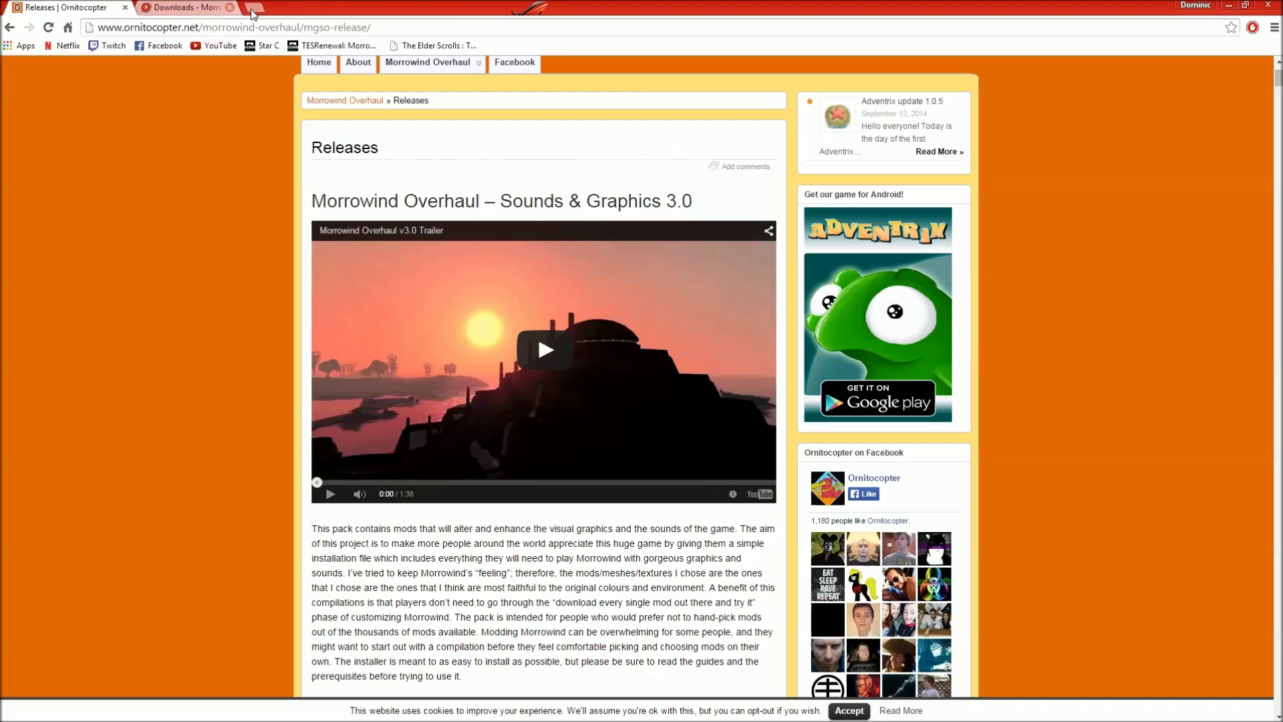
# Close the Releases page and show the downloaded MGSO, Morrowind Rebirth and Tamriel Rebuilt archives in the Downloads folder
pyautogui.click(125, 7)
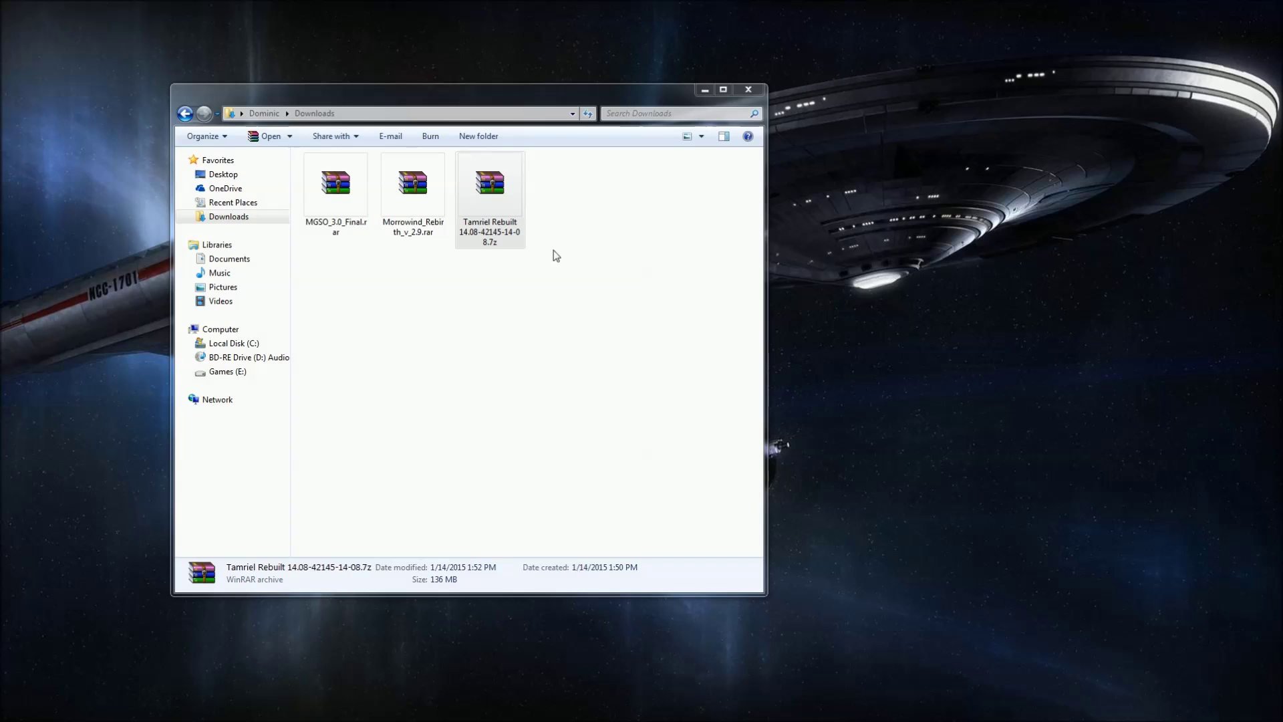
pyautogui.moveTo(607, 302); pyautogui.dragTo(534, 260)
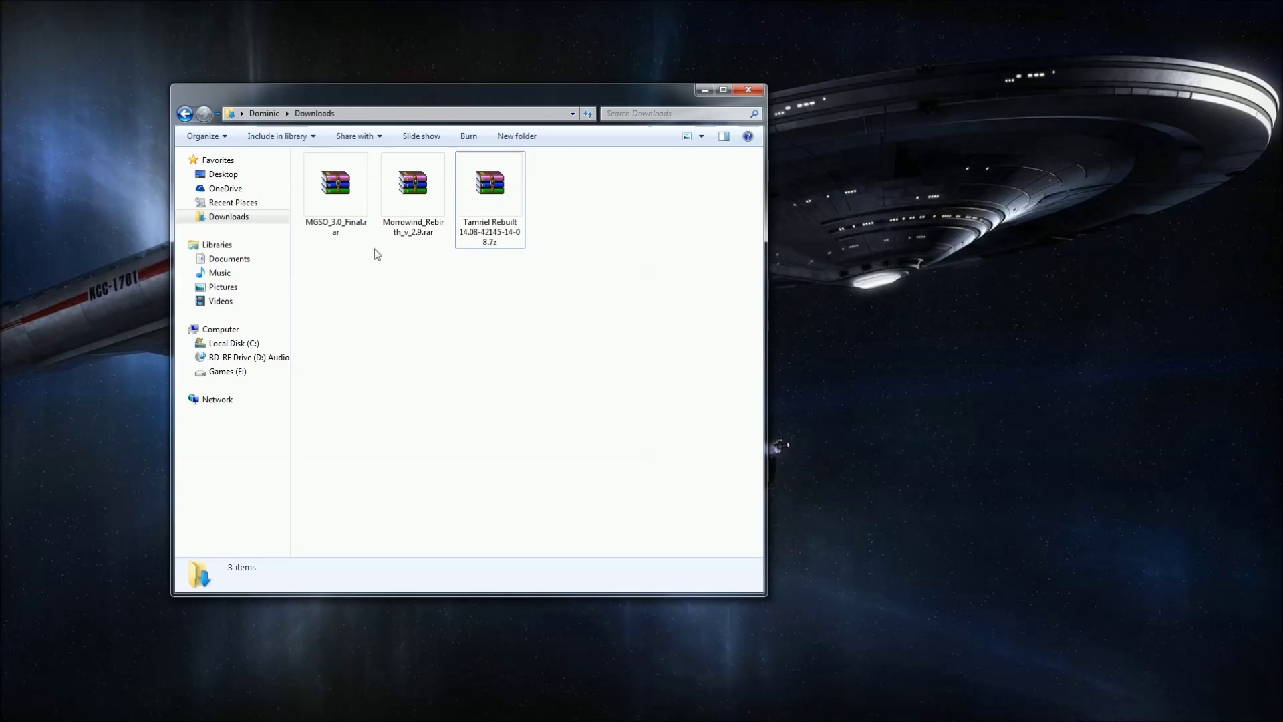
pyautogui.moveTo(307, 274); pyautogui.dragTo(645, 278)
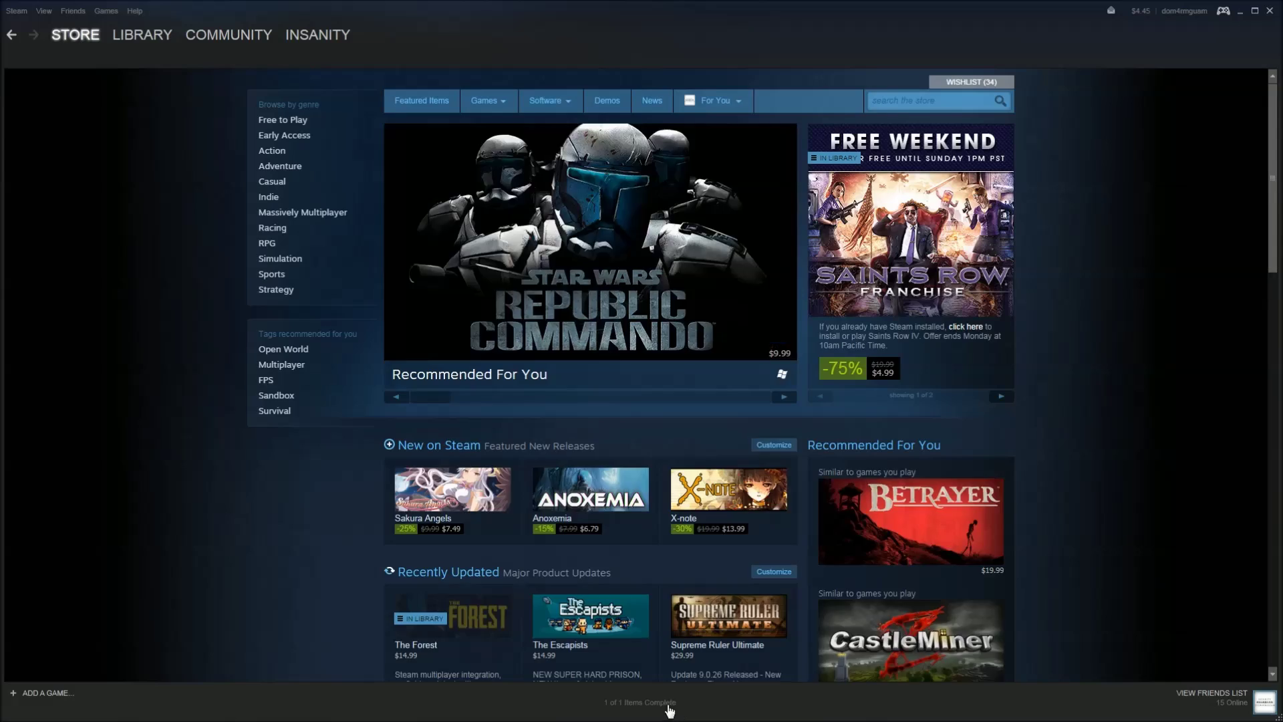
# Switch to Steam and open the installation folder of The Elder Scrolls III: Morrowind through the game's properties
pyautogui.click(668, 707)
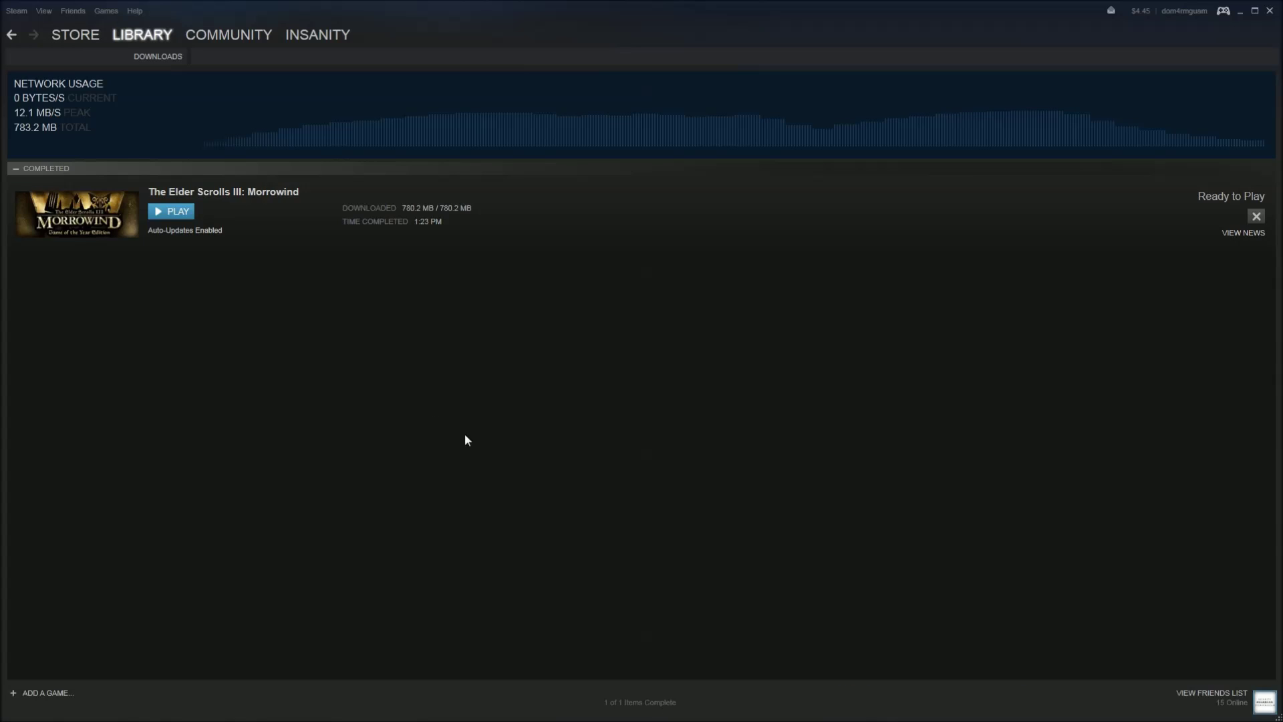
pyautogui.click(177, 62)
pyautogui.click(155, 119)
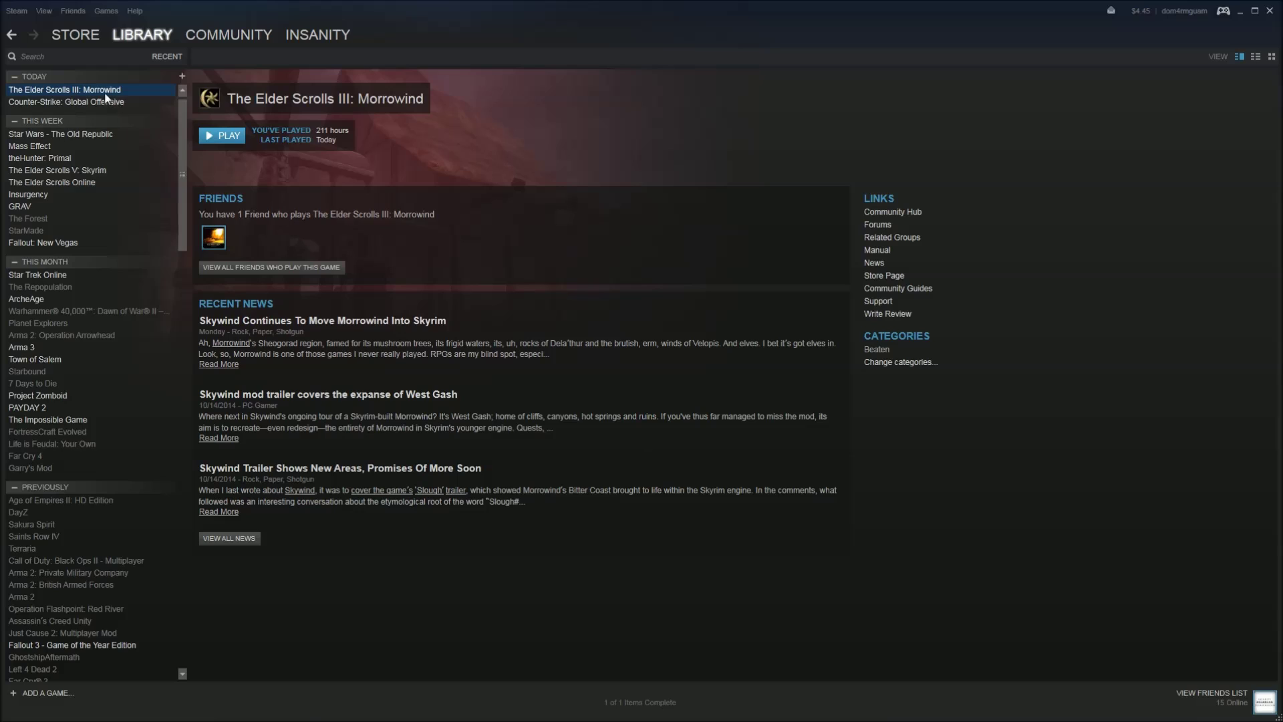
pyautogui.rightClick(104, 93)
pyautogui.click(125, 285)
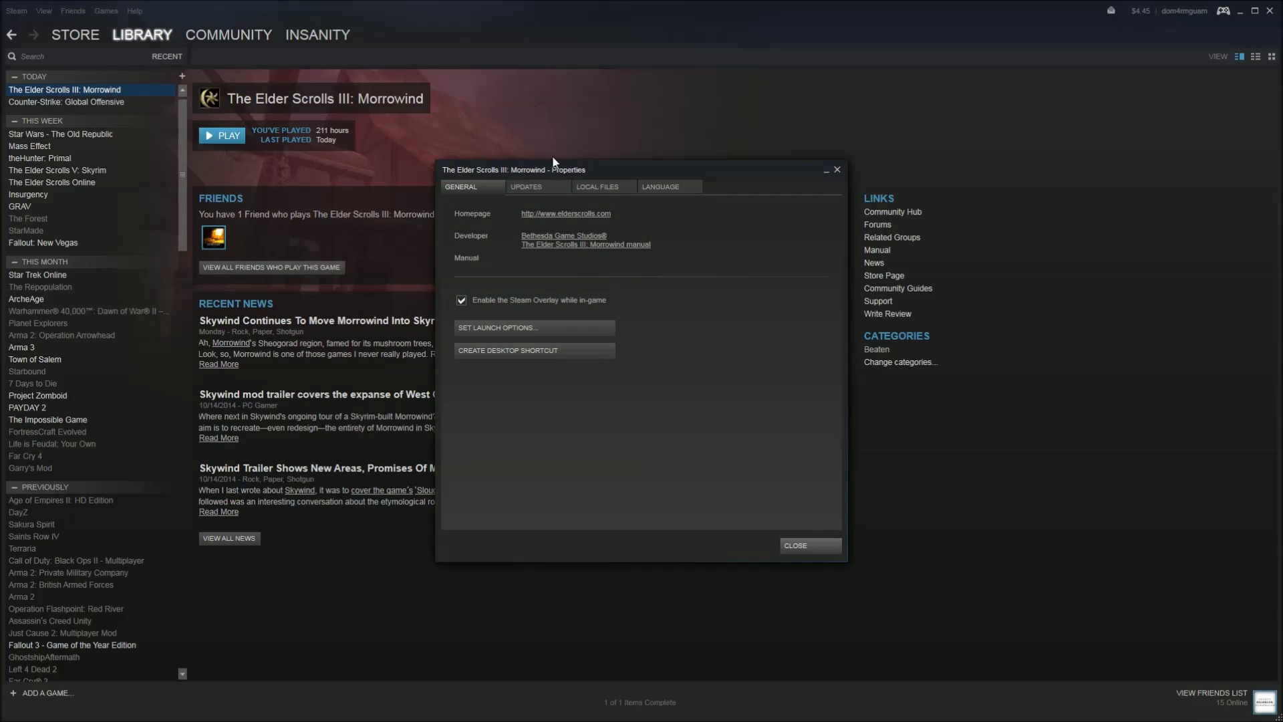
pyautogui.click(604, 189)
pyautogui.click(507, 236)
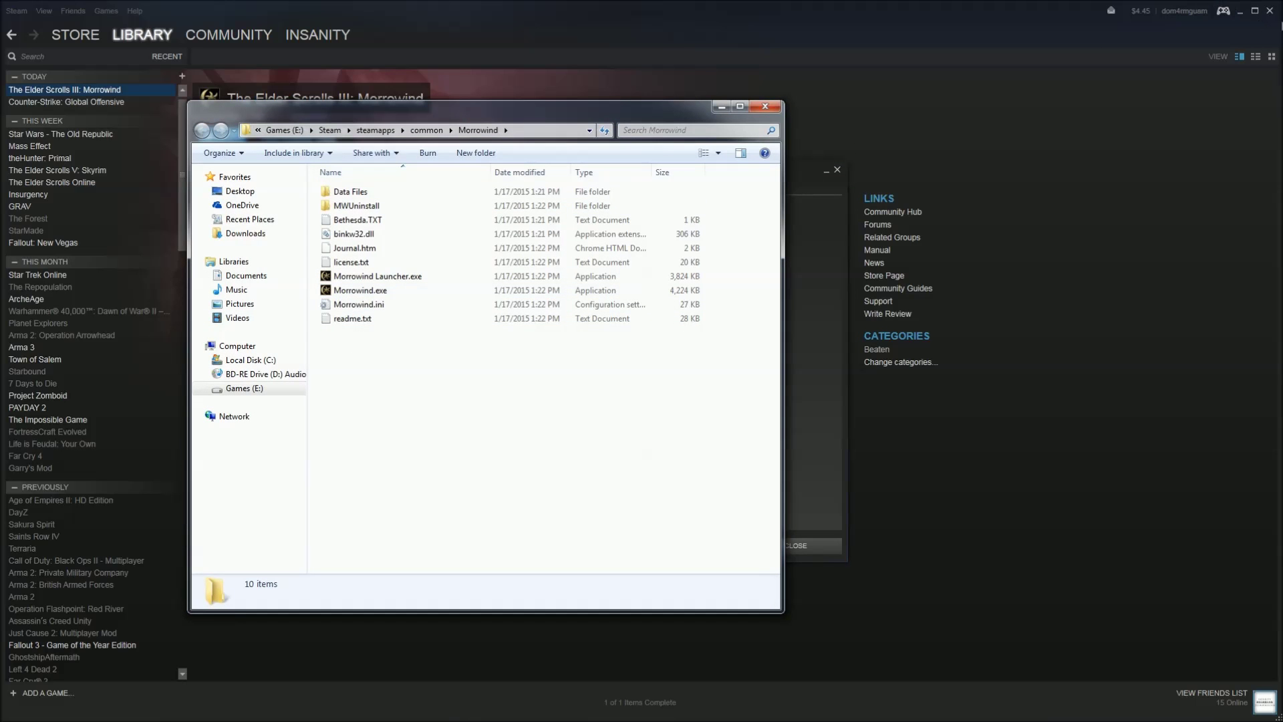
# Close the Steam windows and arrange the Downloads and Morrowind folder windows side by side, keeping the Morrowind folder open
pyautogui.click(1270, 11)
pyautogui.click(840, 171)
pyautogui.click(837, 170)
pyautogui.moveTo(602, 107); pyautogui.dragTo(935, 134)
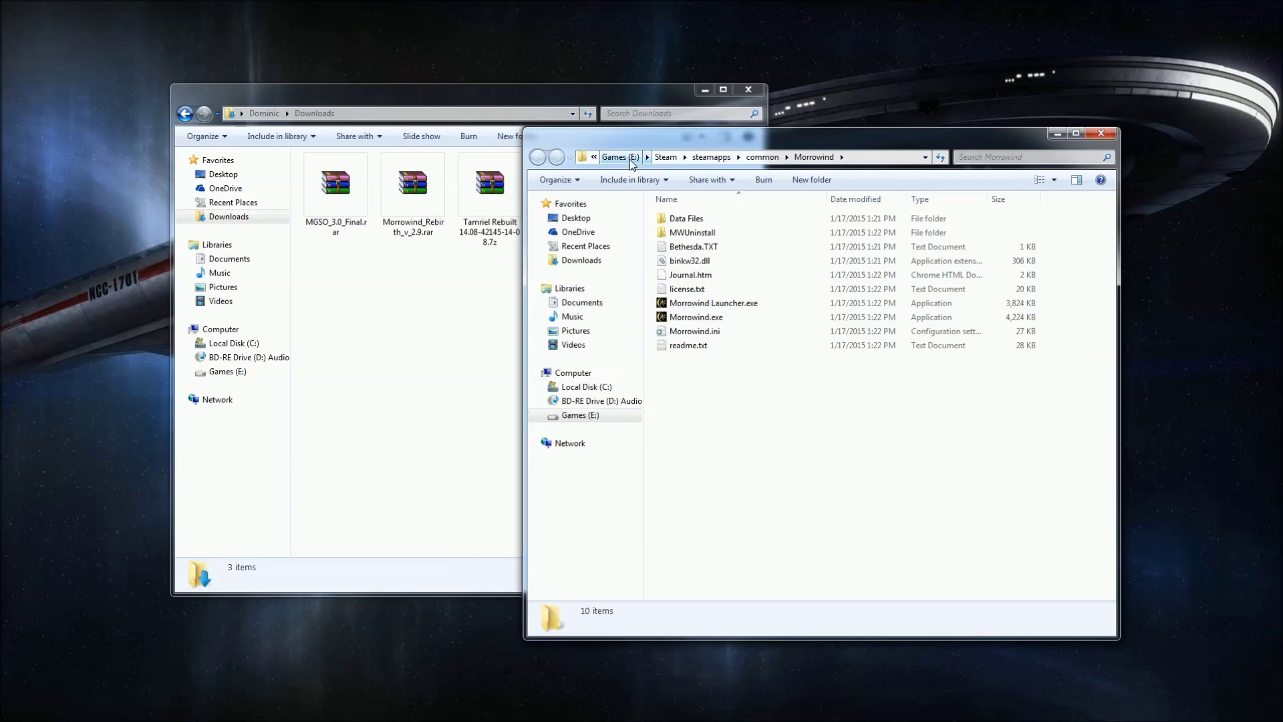
pyautogui.click(578, 389)
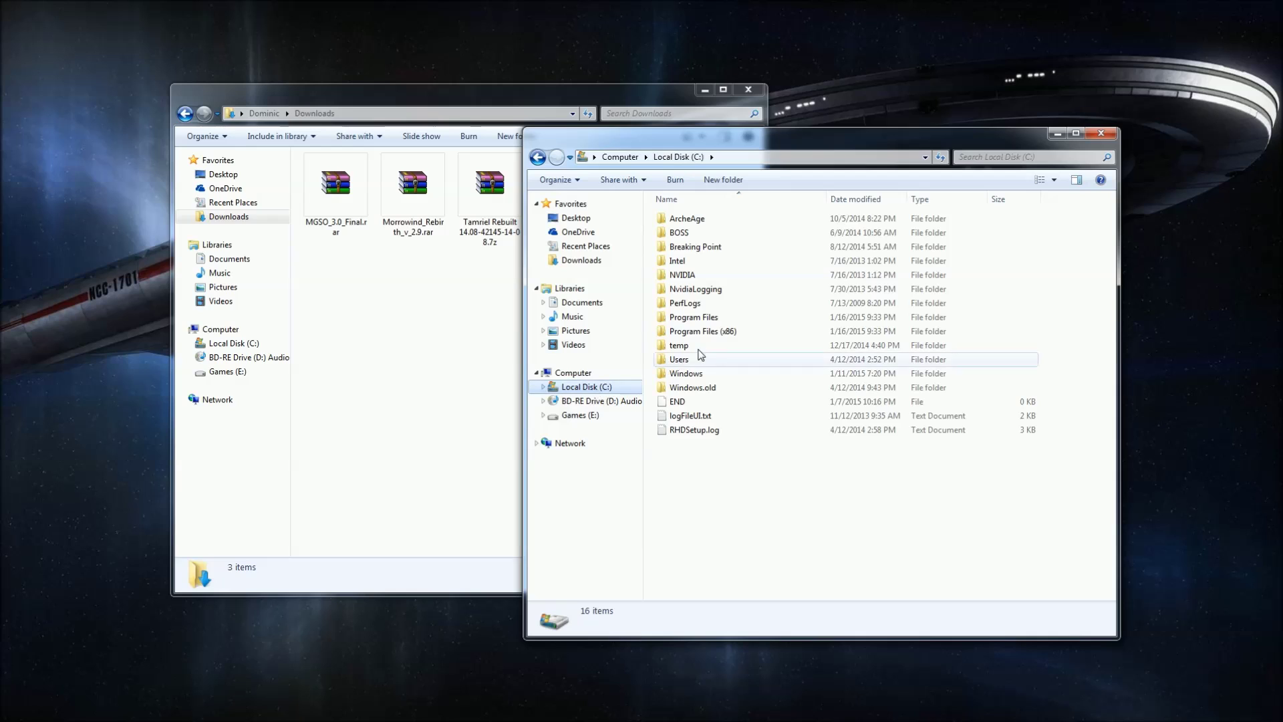
pyautogui.hotkey('alt', 'Left')
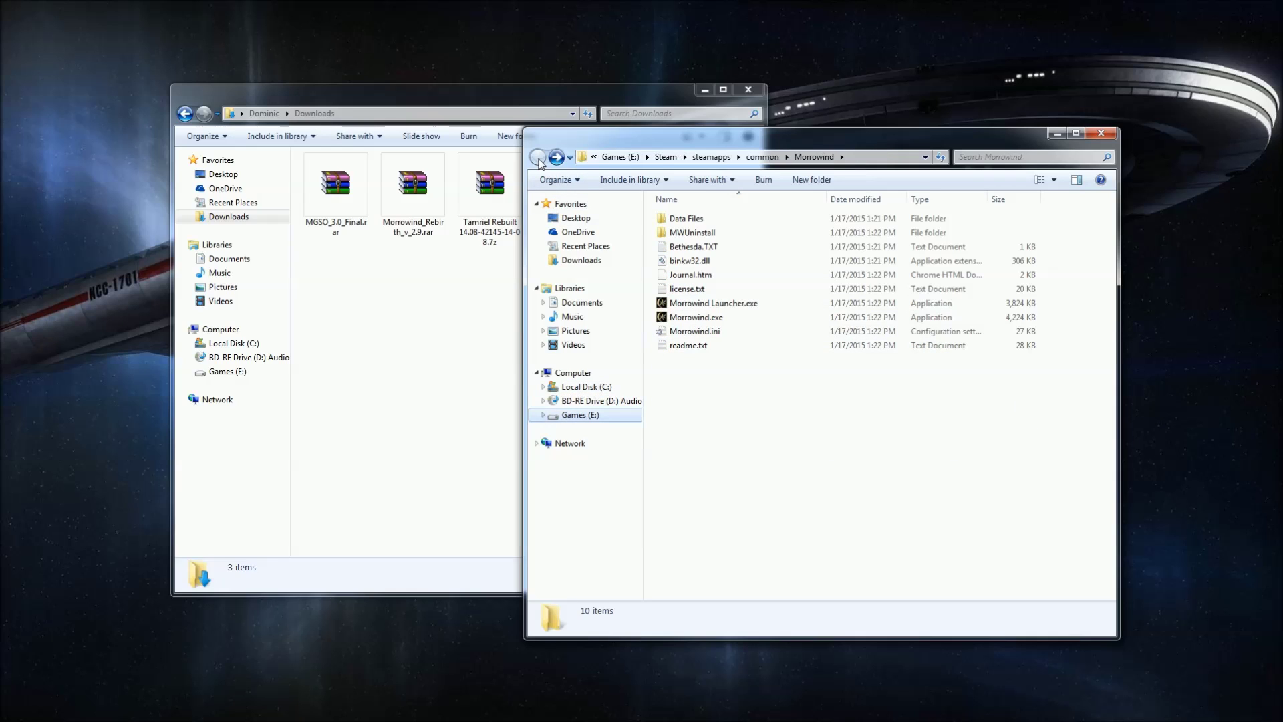
pyautogui.moveTo(481, 90); pyautogui.dragTo(388, 84)
pyautogui.moveTo(869, 133); pyautogui.dragTo(971, 83)
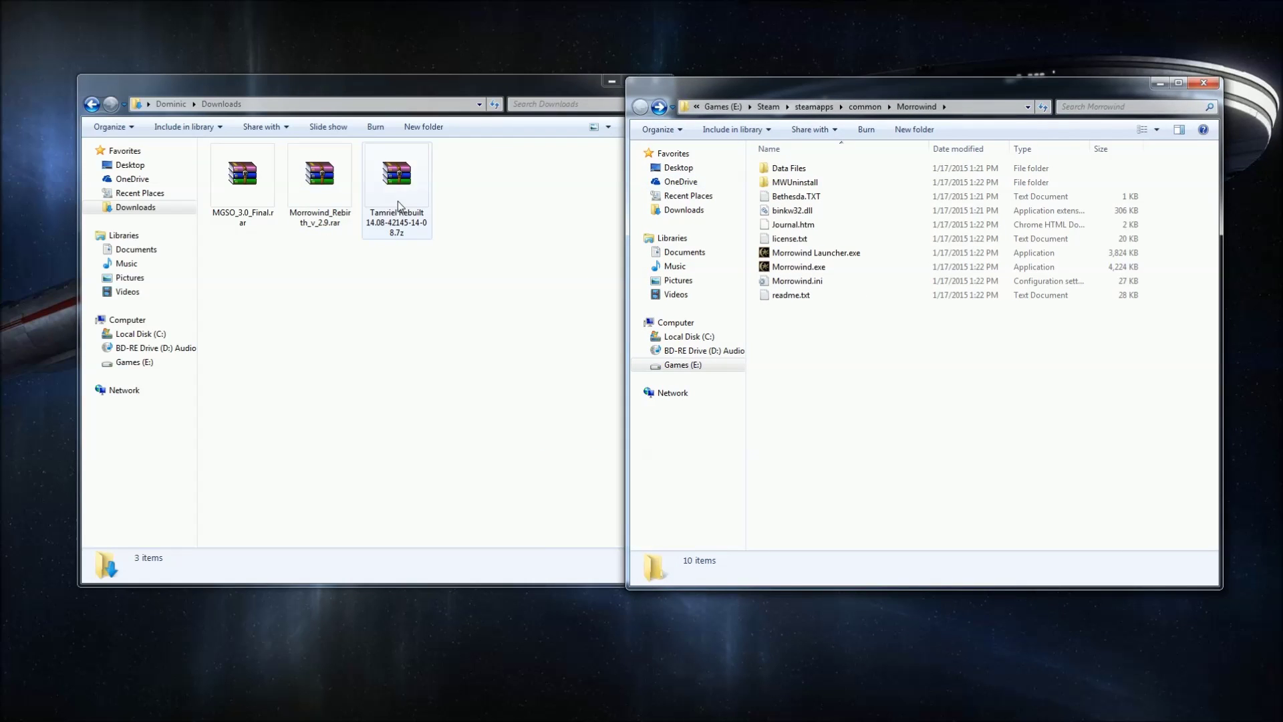
# Extract the Data Files folder, TR_Changelog.txt and TR_Readme.pdf from the Tamriel Rebuilt 14.08 archive into the Morrowind folder
pyautogui.click(400, 182)
pyautogui.doubleClick(397, 187)
pyautogui.moveTo(801, 90); pyautogui.dragTo(851, 82)
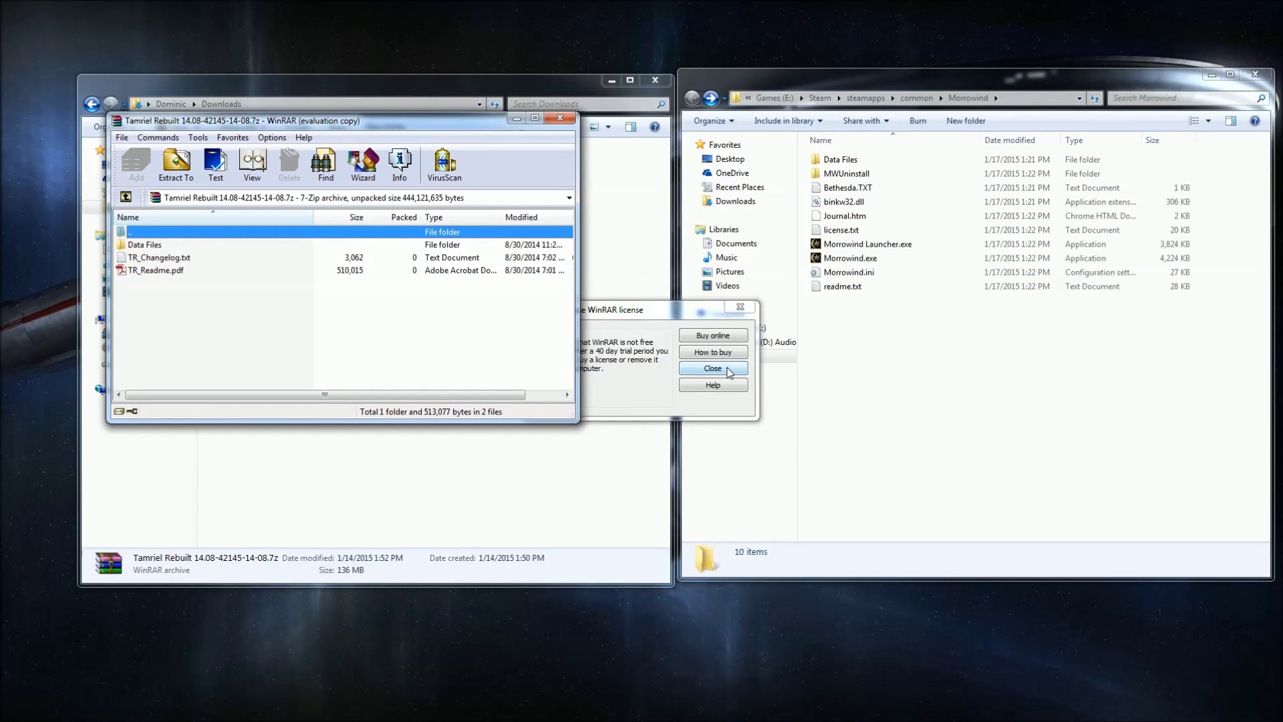
pyautogui.click(730, 371)
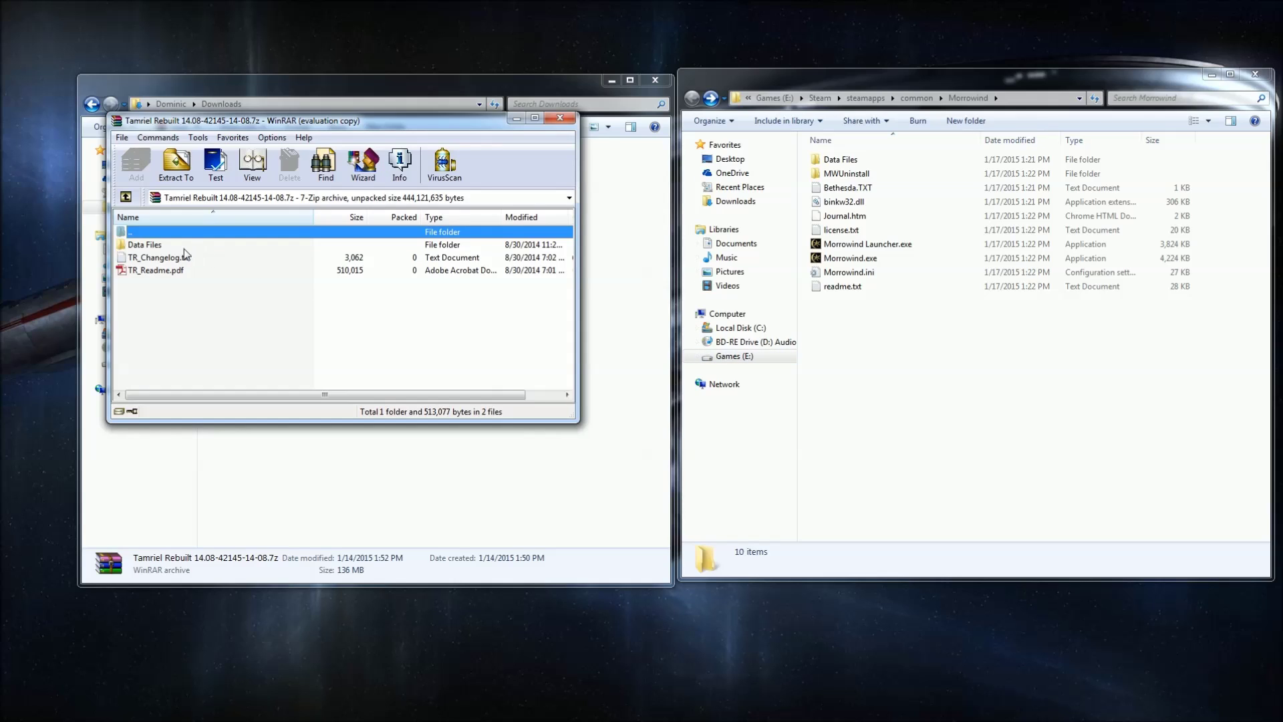
pyautogui.moveTo(188, 317); pyautogui.dragTo(960, 405)
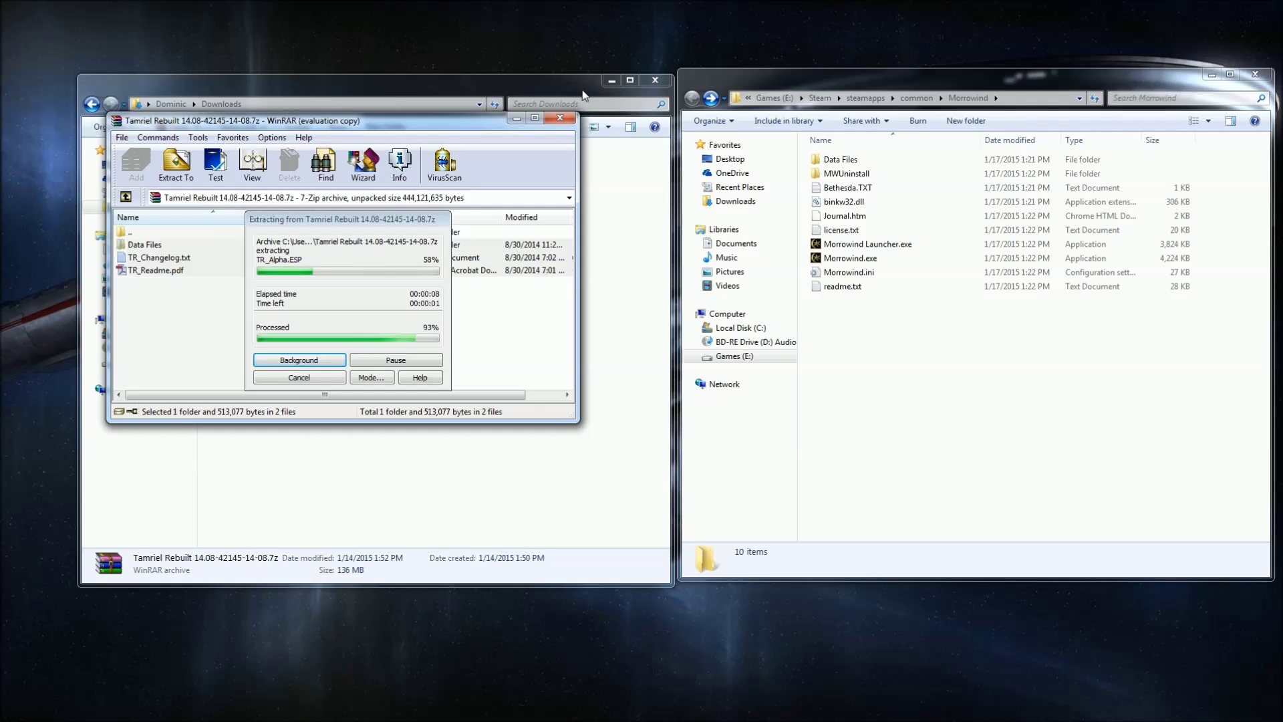
pyautogui.click(583, 516)
pyautogui.click(626, 491)
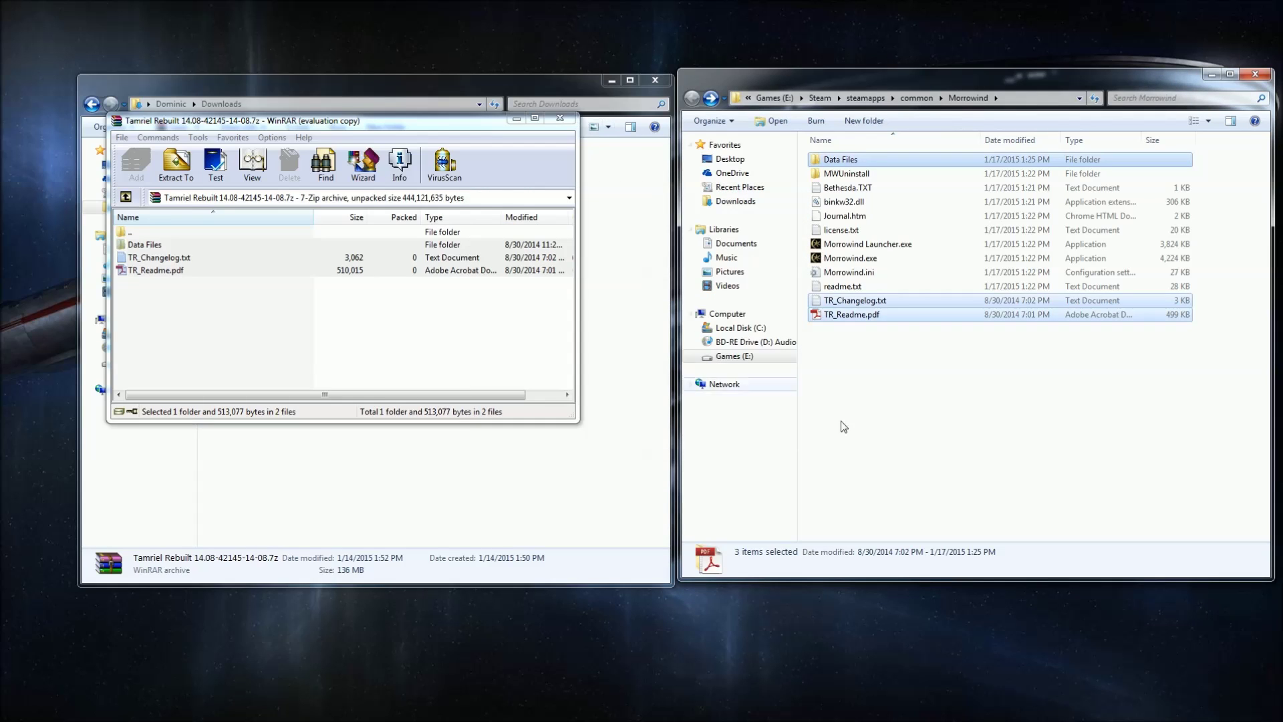
pyautogui.press('Escape')
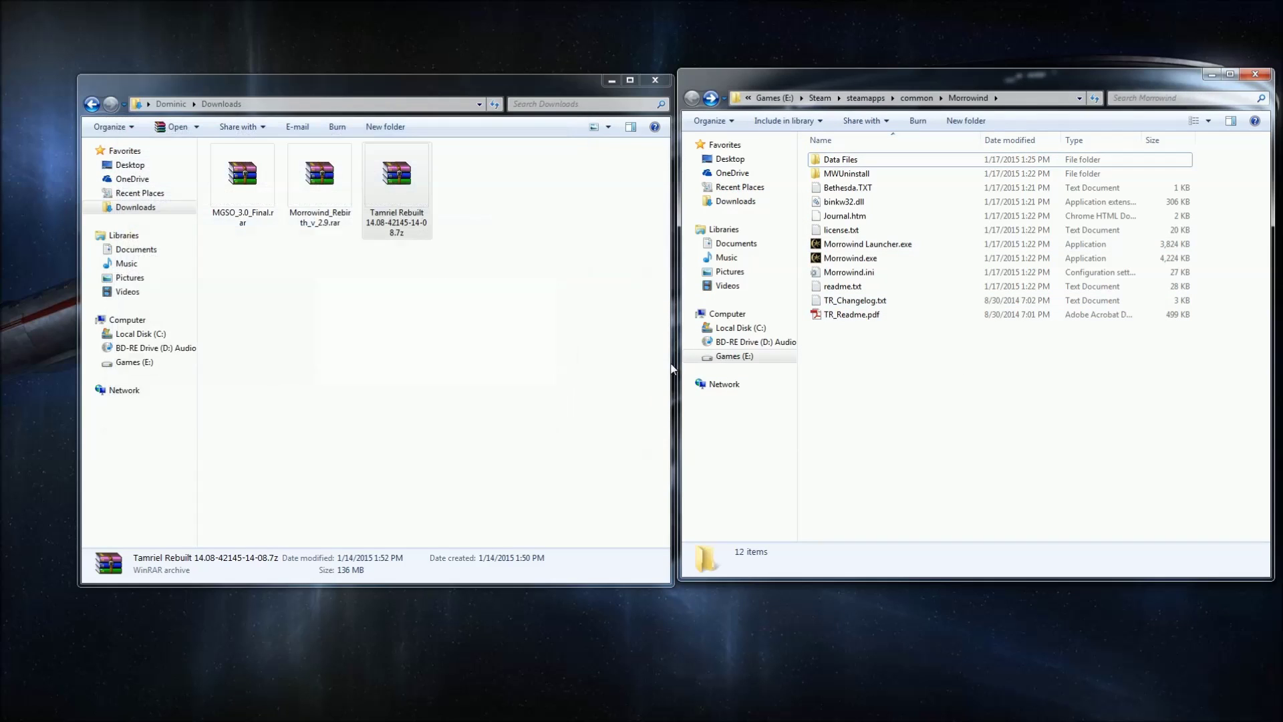
# Extract the Installer Files folder, Data.exe, MGSO_InstallationGuide.pdf and MOInstaller.exe from MGSO_3.0_Final.rar into the Morrowind folder
pyautogui.doubleClick(255, 202)
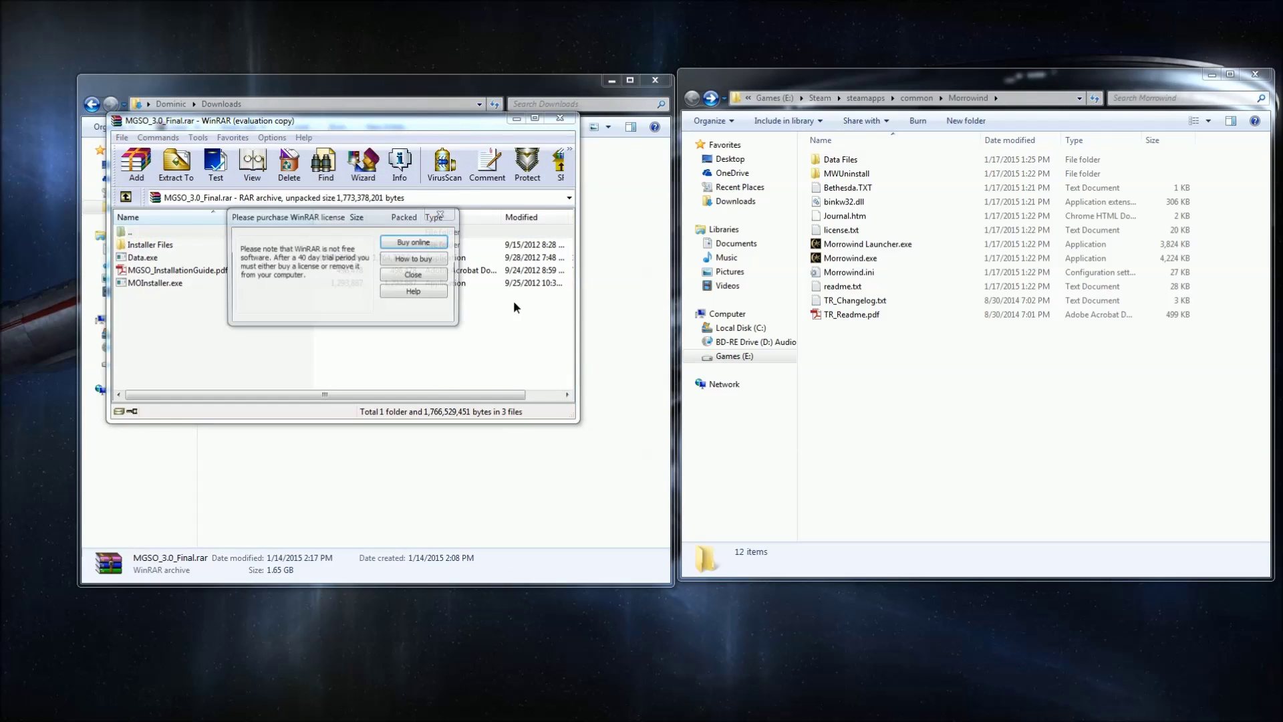
pyautogui.click(437, 275)
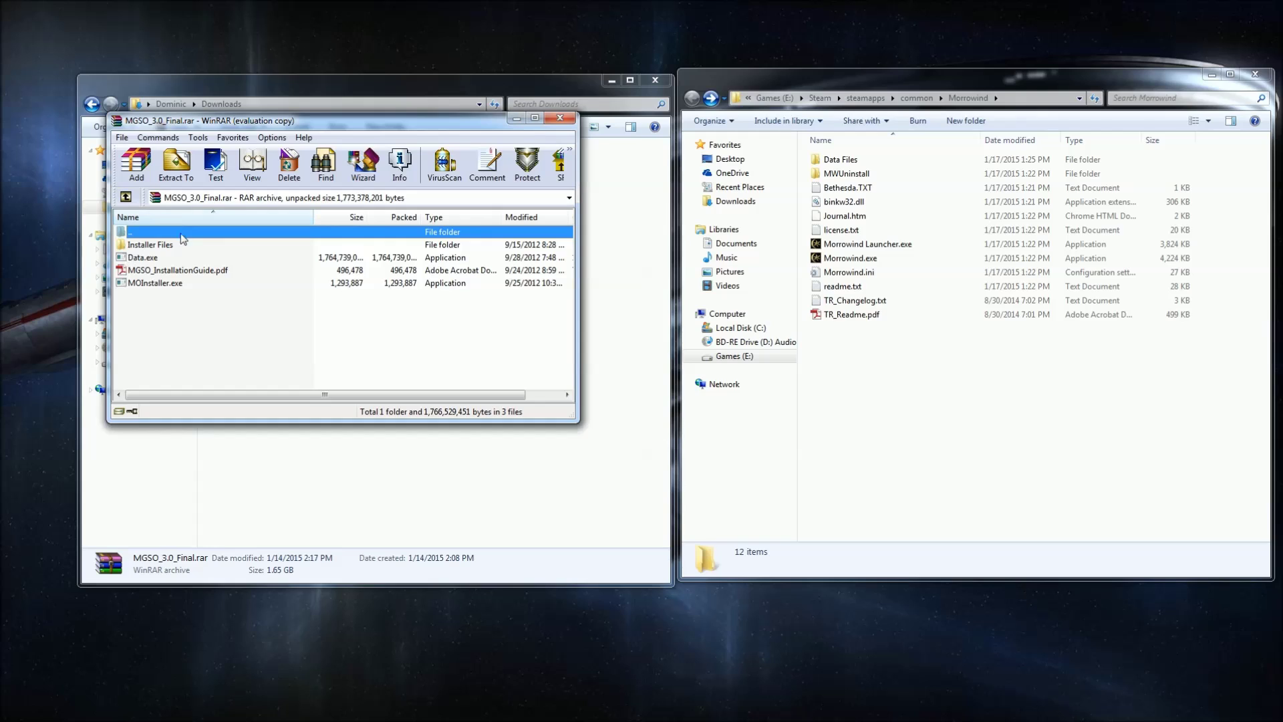
pyautogui.moveTo(239, 317); pyautogui.dragTo(925, 391)
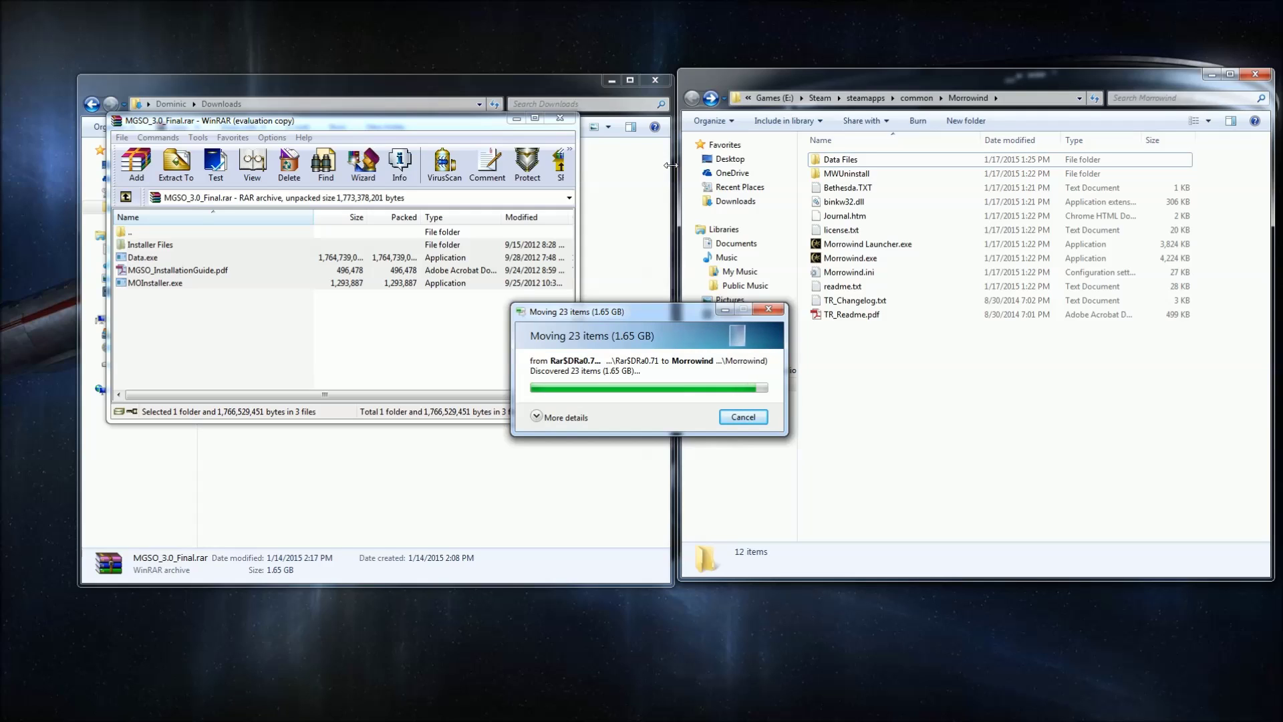
pyautogui.click(565, 124)
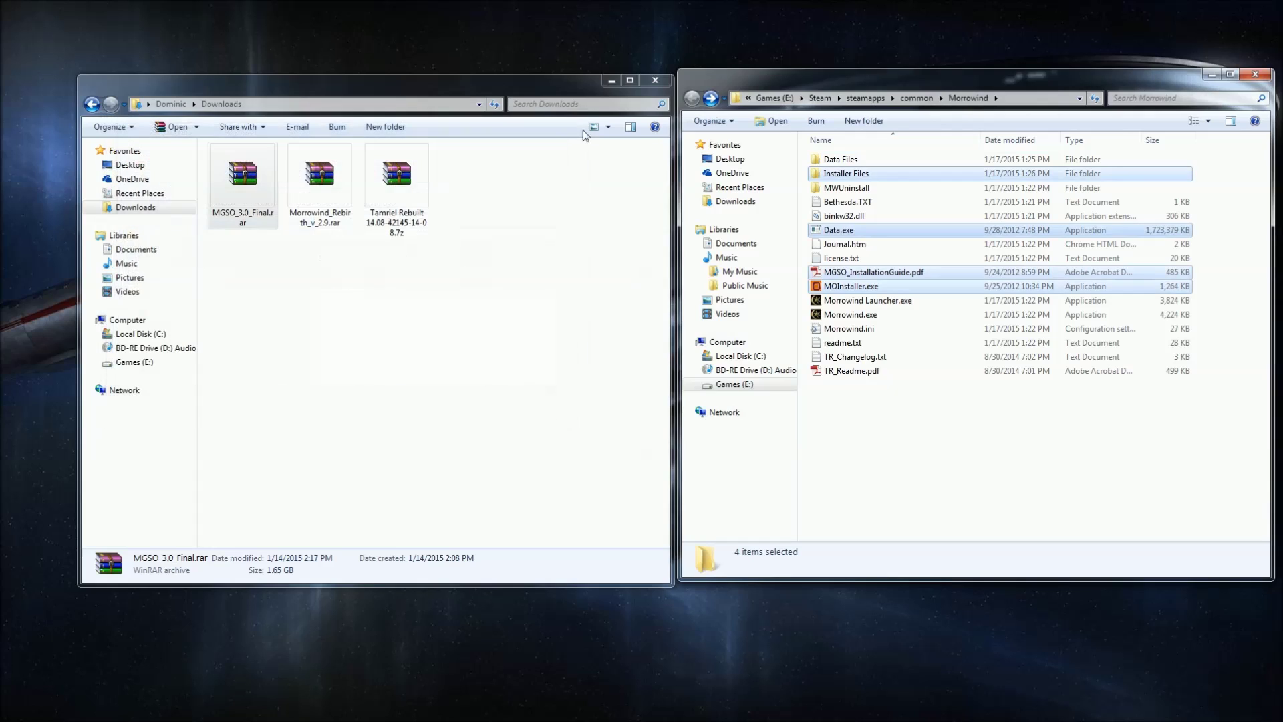
pyautogui.click(945, 444)
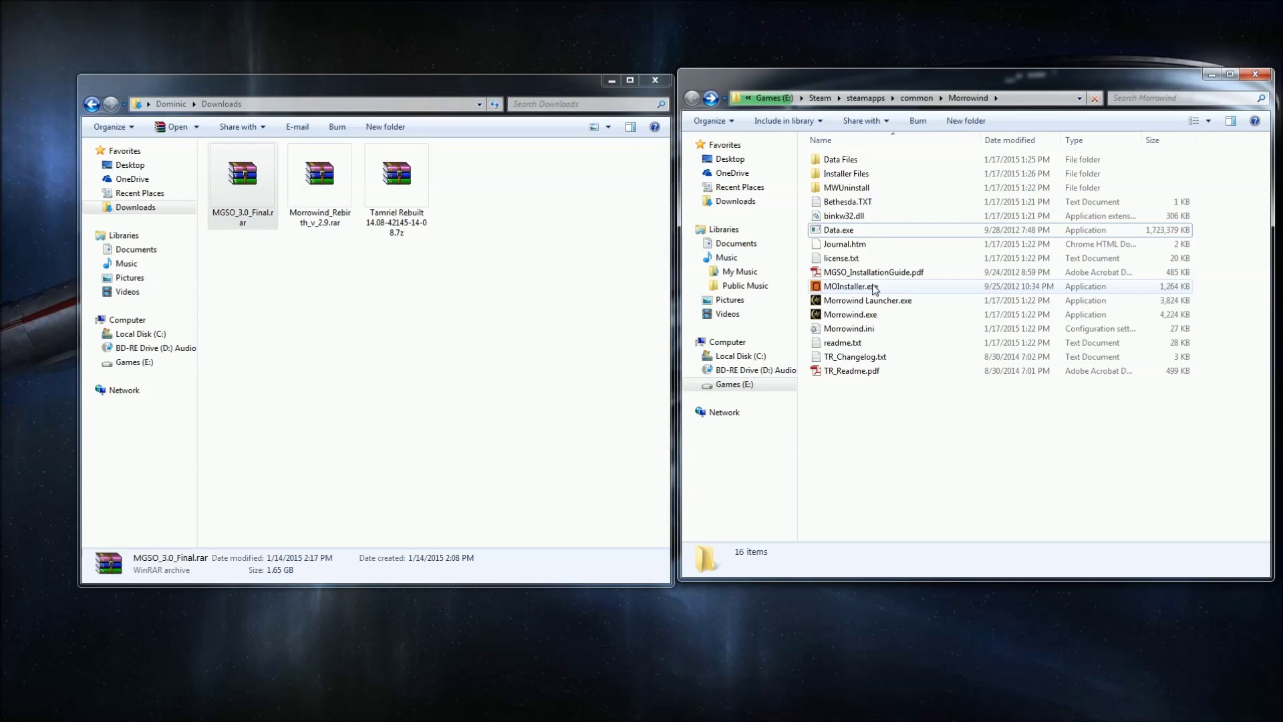
# Minimize the Downloads window, run MOInstaller.exe as administrator and allow the unverified UnhandledExceptions.exe to run
pyautogui.click(612, 82)
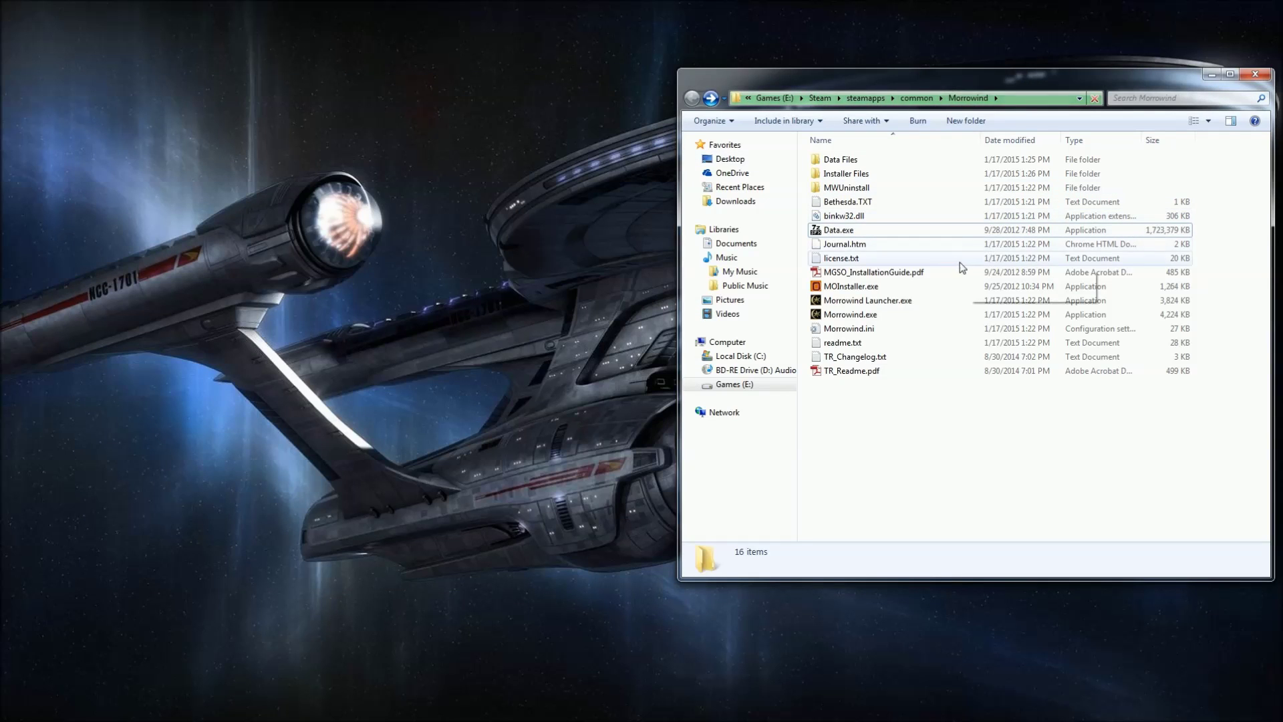
pyautogui.rightClick(858, 290)
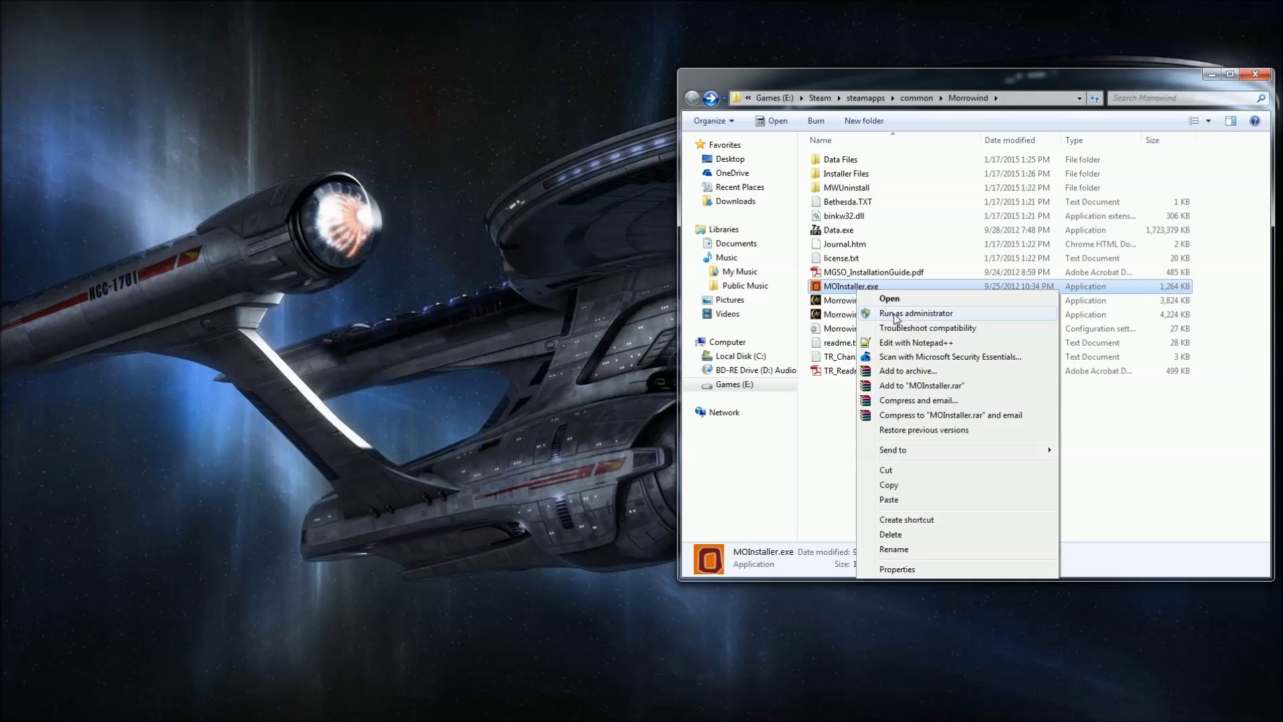
pyautogui.click(896, 316)
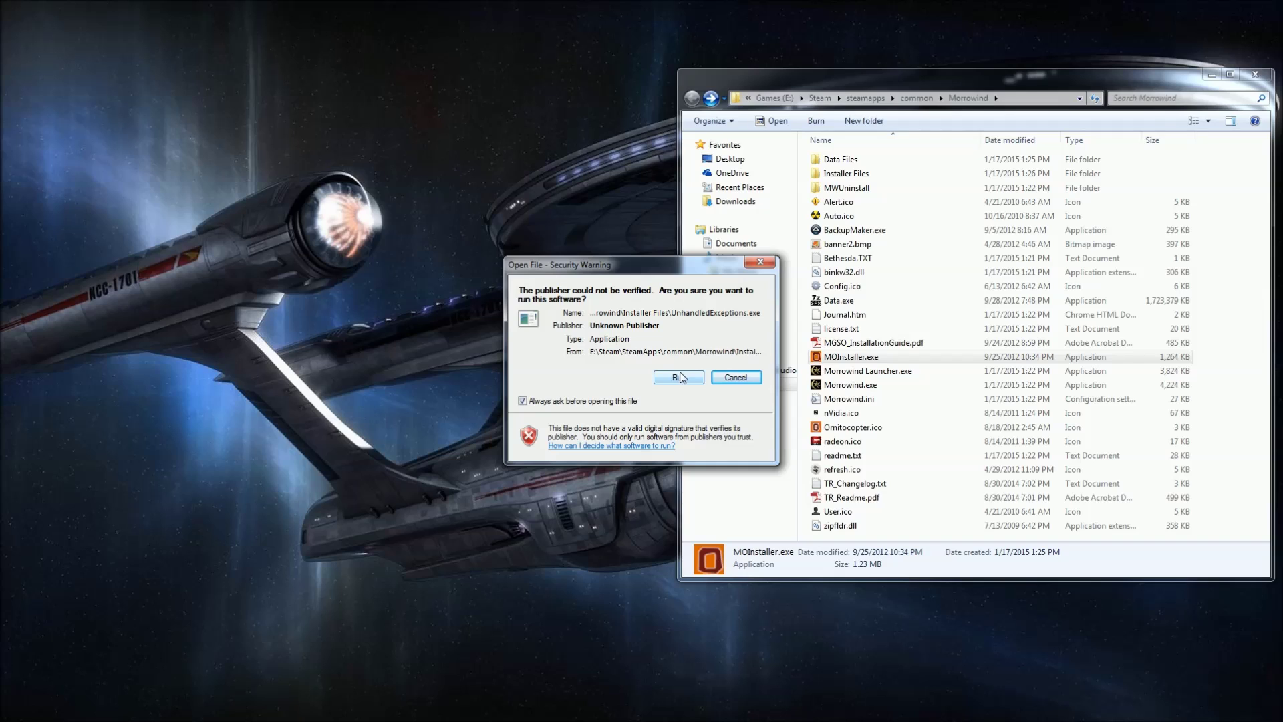
pyautogui.moveTo(648, 263); pyautogui.dragTo(590, 232)
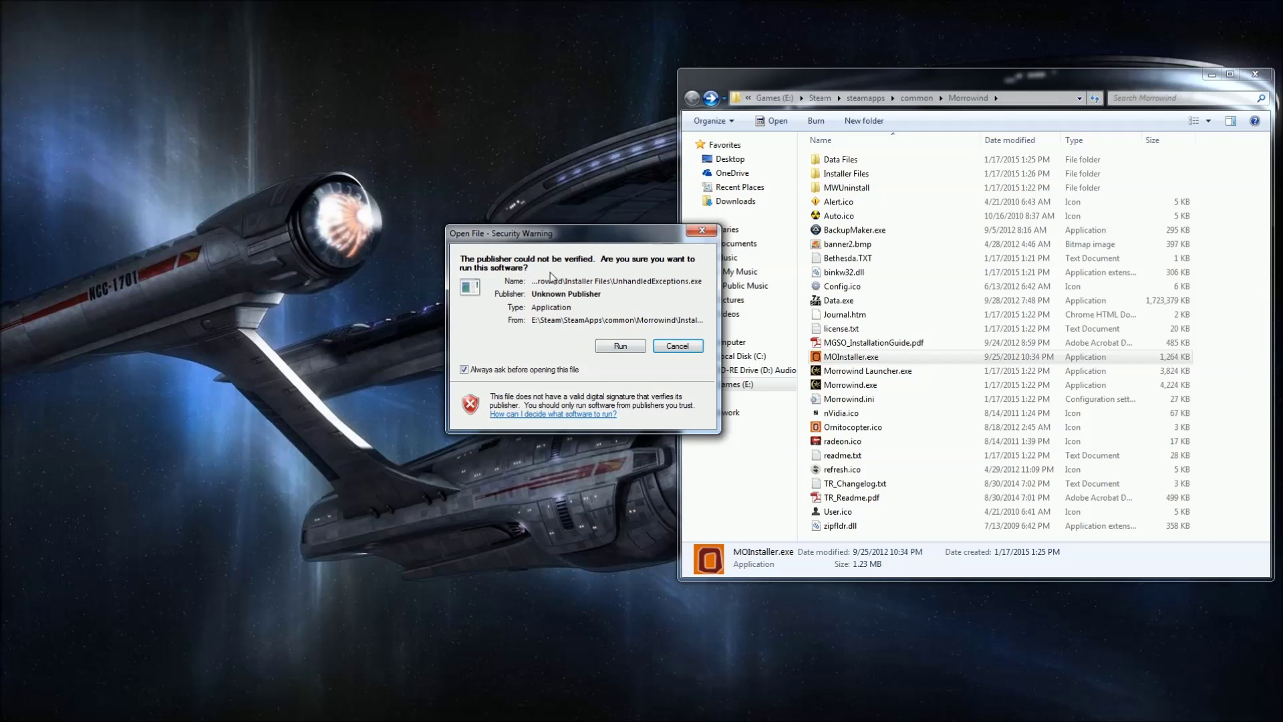
pyautogui.click(620, 345)
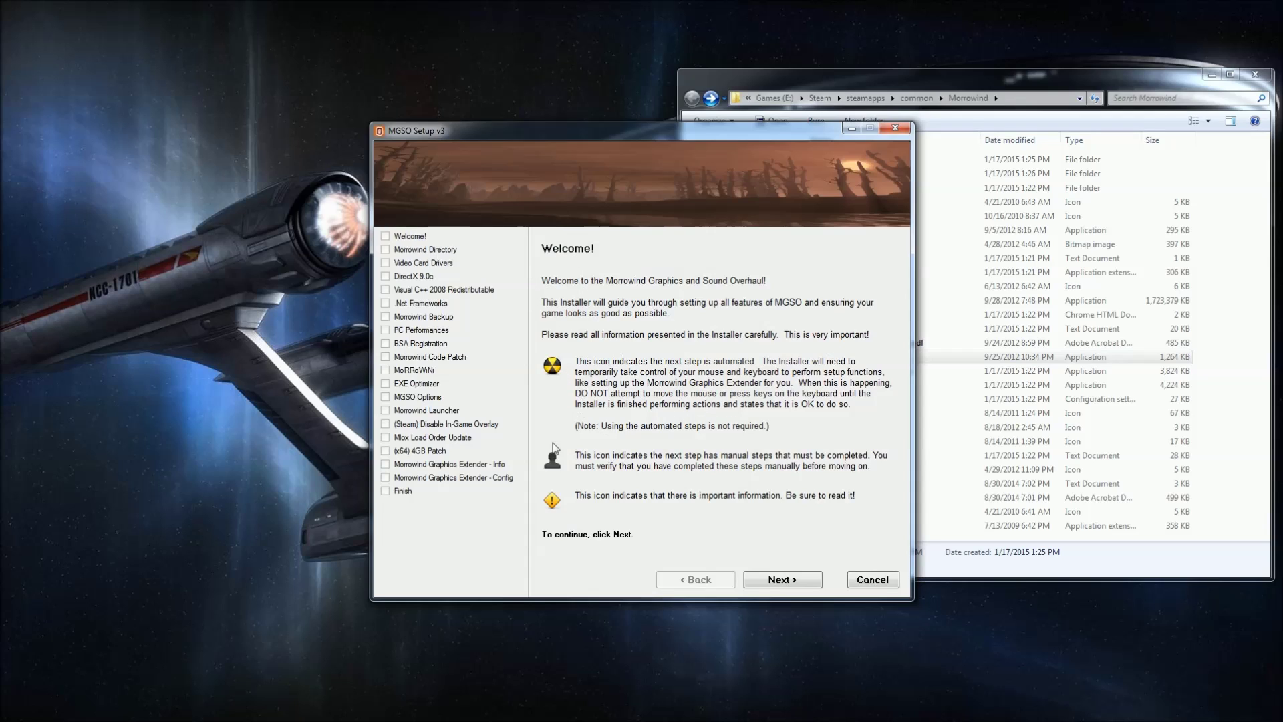
# Advance the MGSO setup through the directory, video driver, DirectX, Visual C++ and .NET checks to the file copying and backup page
pyautogui.click(770, 585)
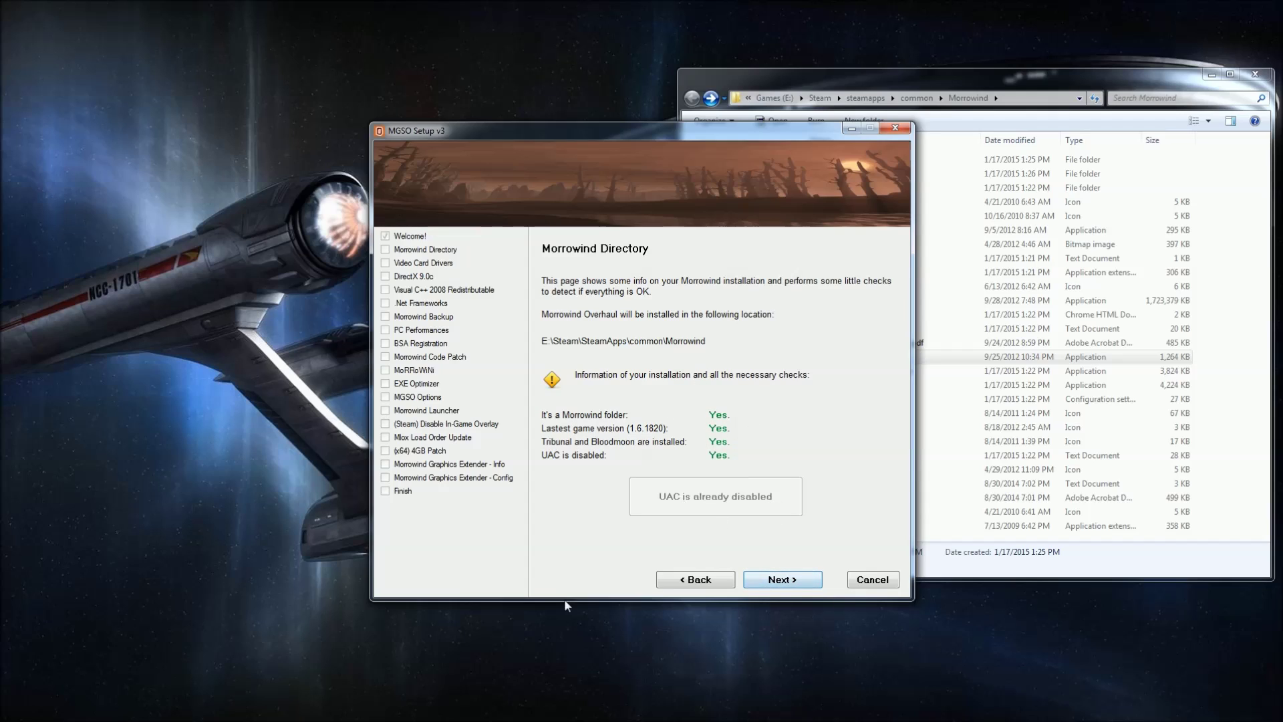
pyautogui.click(783, 579)
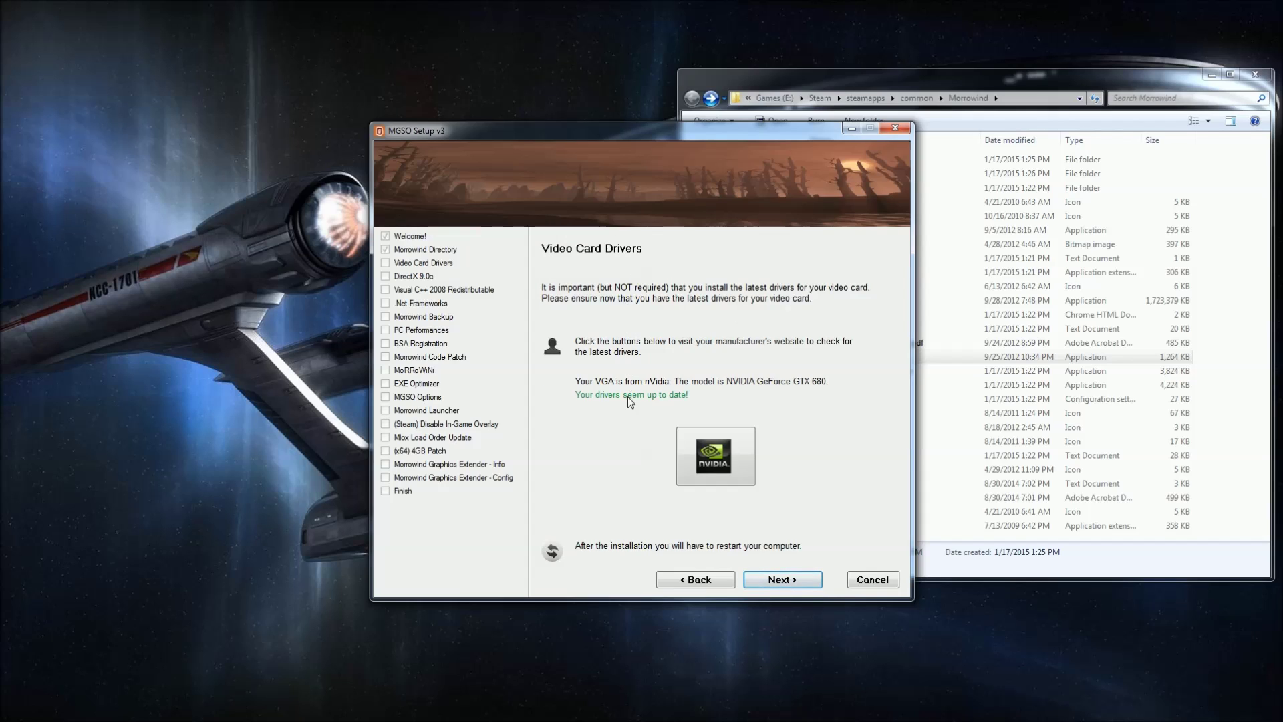
pyautogui.click(788, 588)
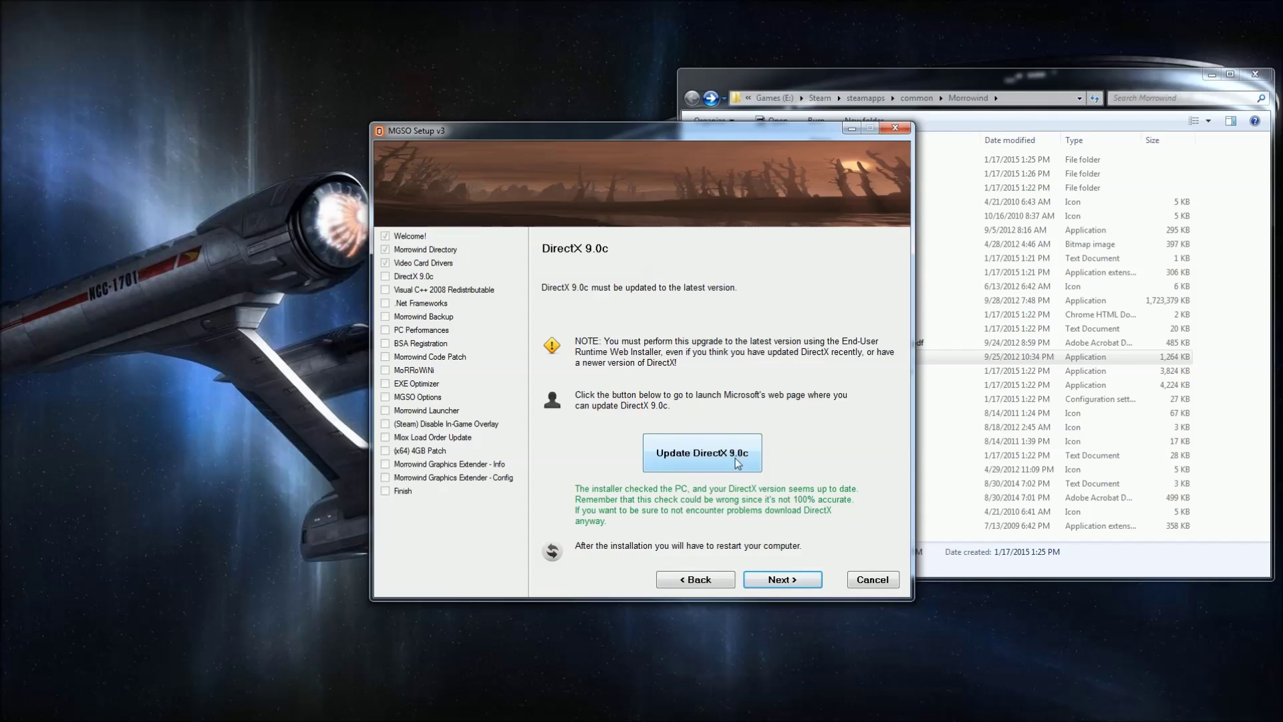
pyautogui.click(781, 580)
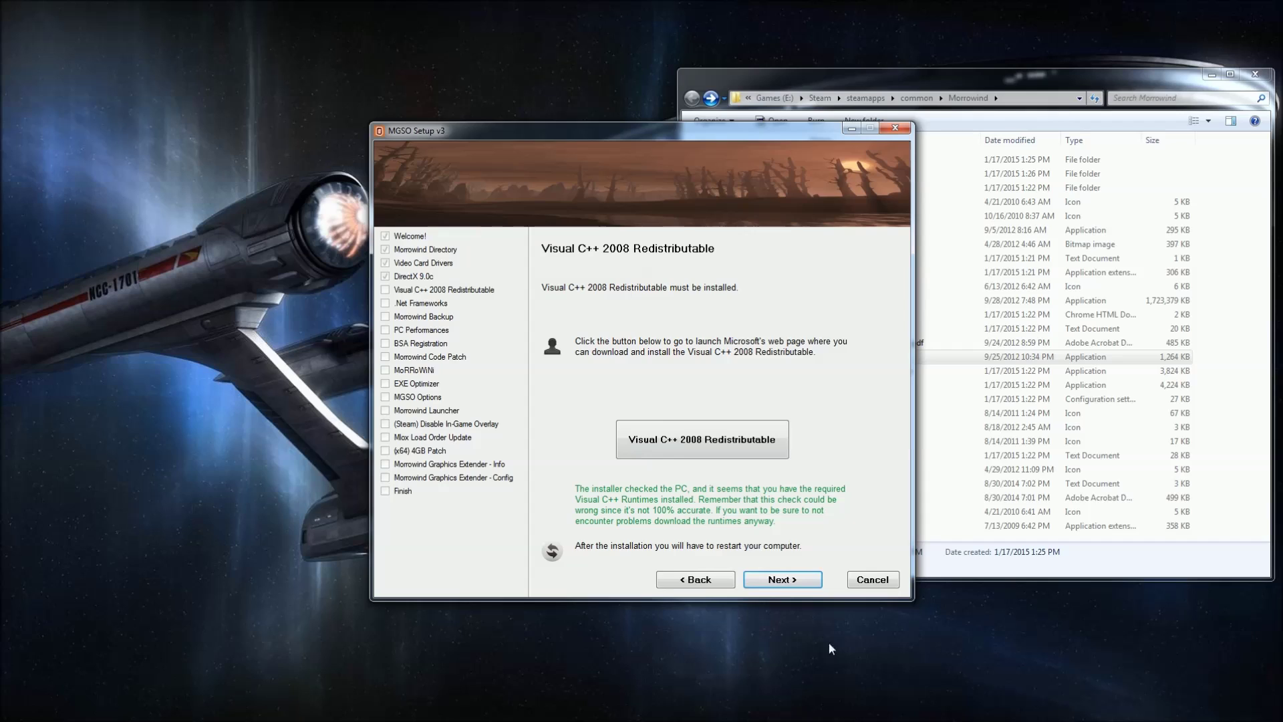
pyautogui.click(767, 584)
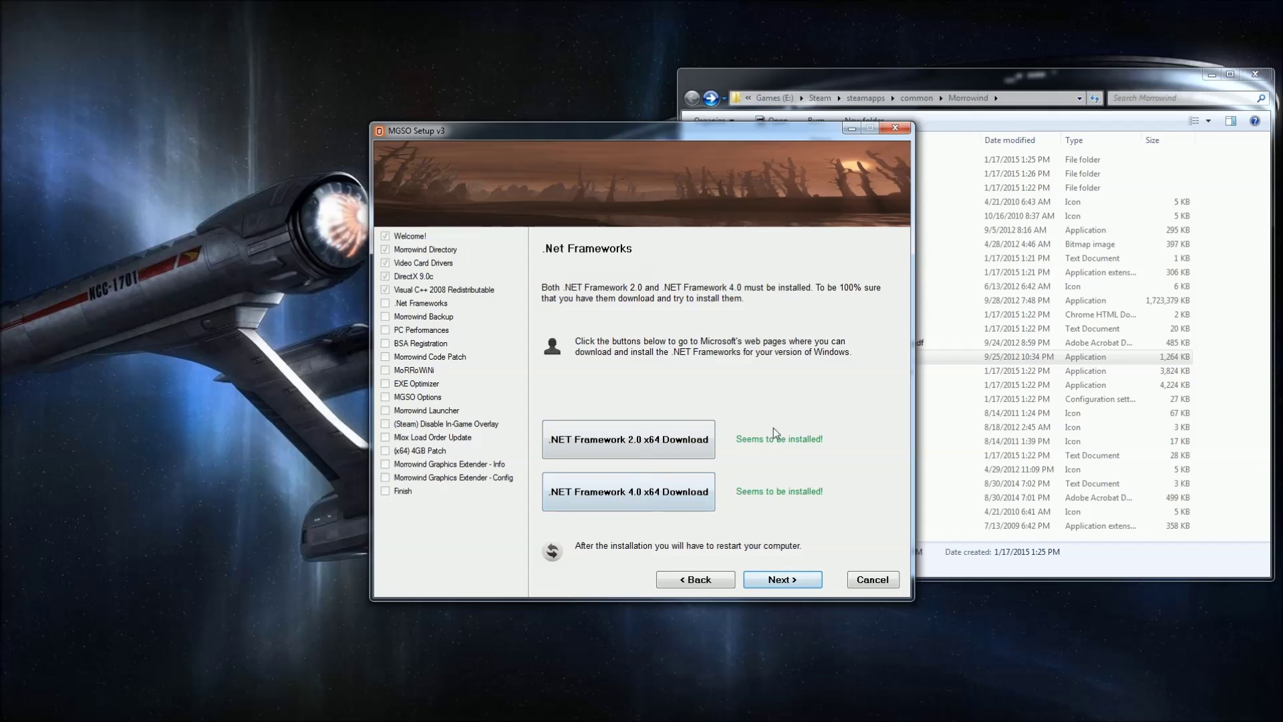
pyautogui.click(798, 585)
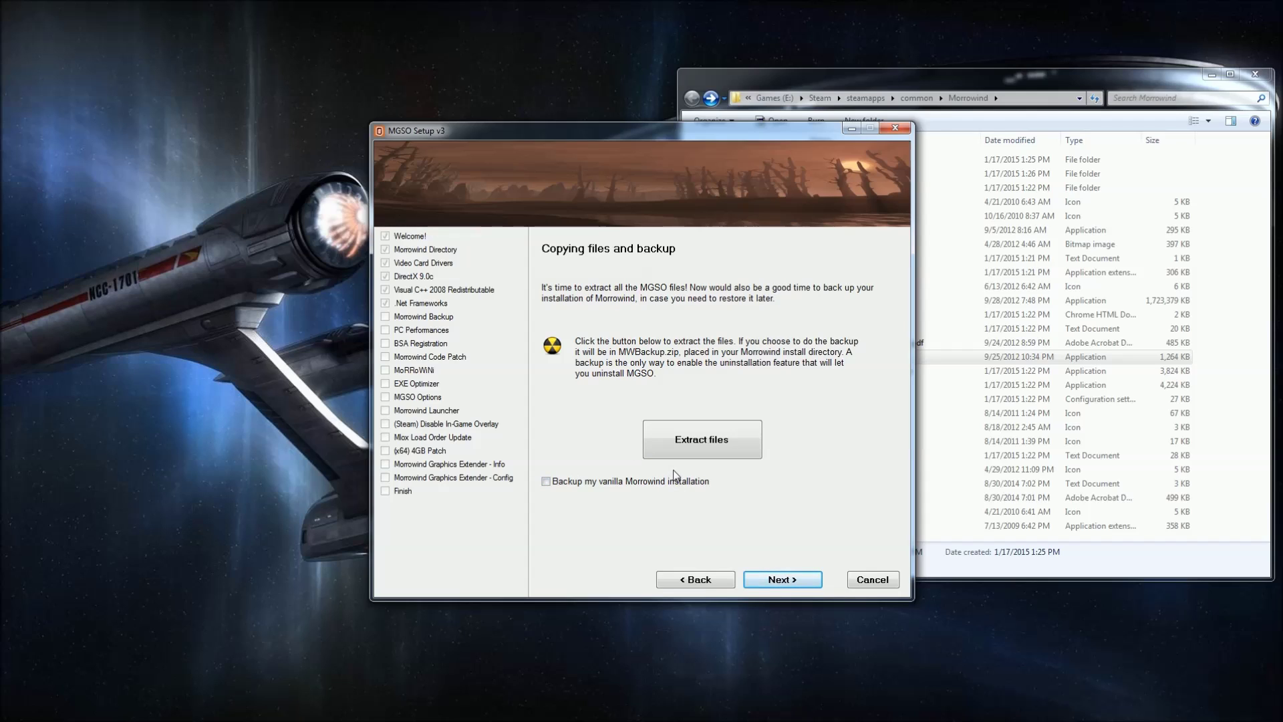
# Extract the MGSO files without backing up the vanilla installation, allowing the unverified Data.exe to run
pyautogui.click(718, 447)
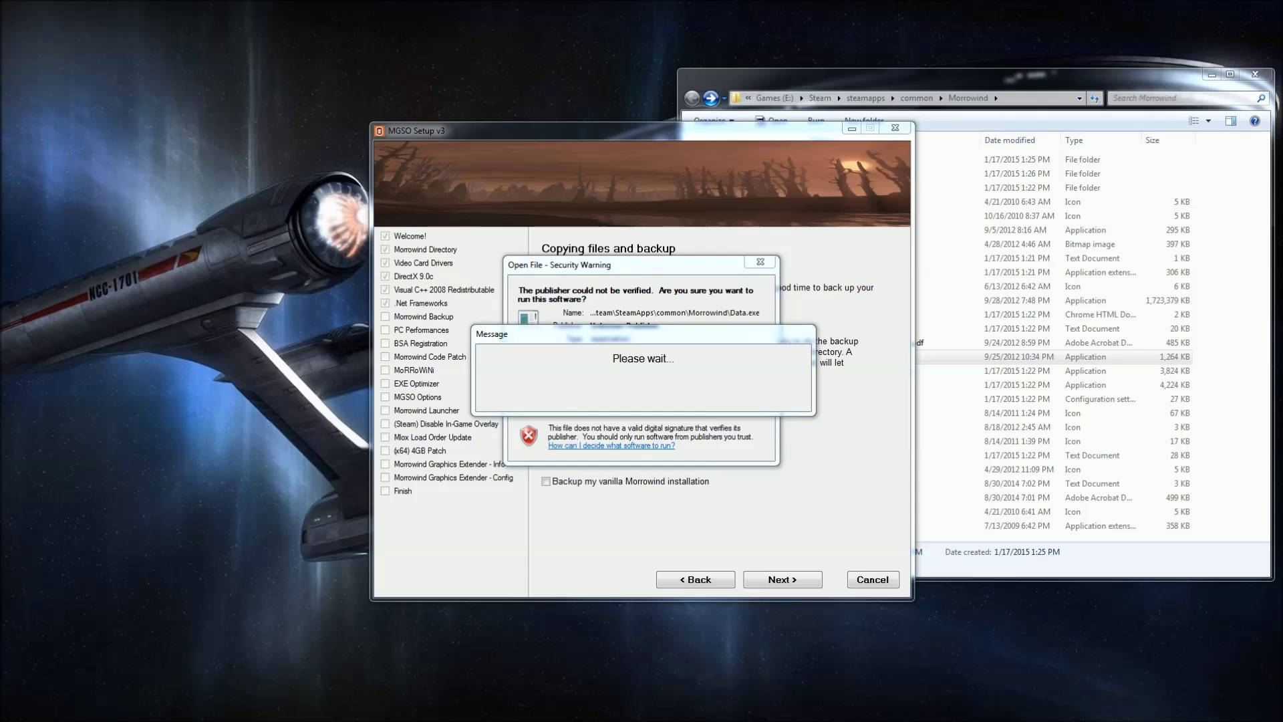
pyautogui.hotkey('ctrl', 'shift', 'Escape')
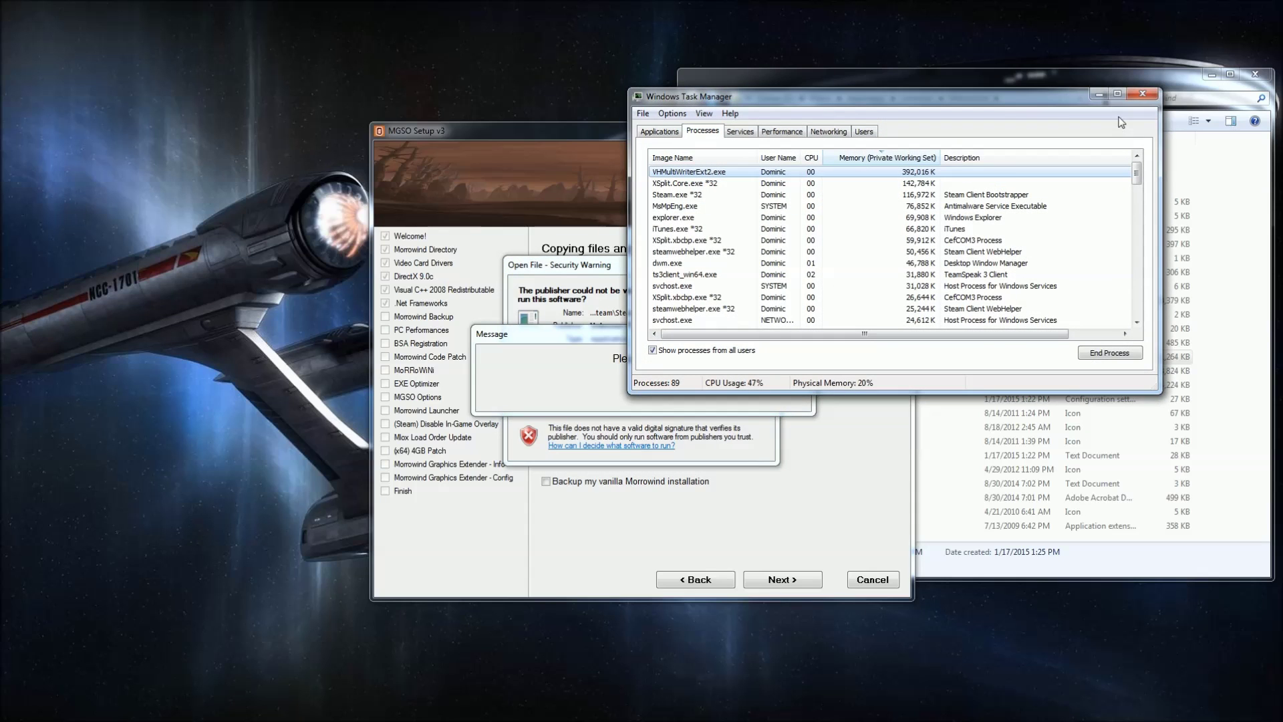
pyautogui.click(1142, 94)
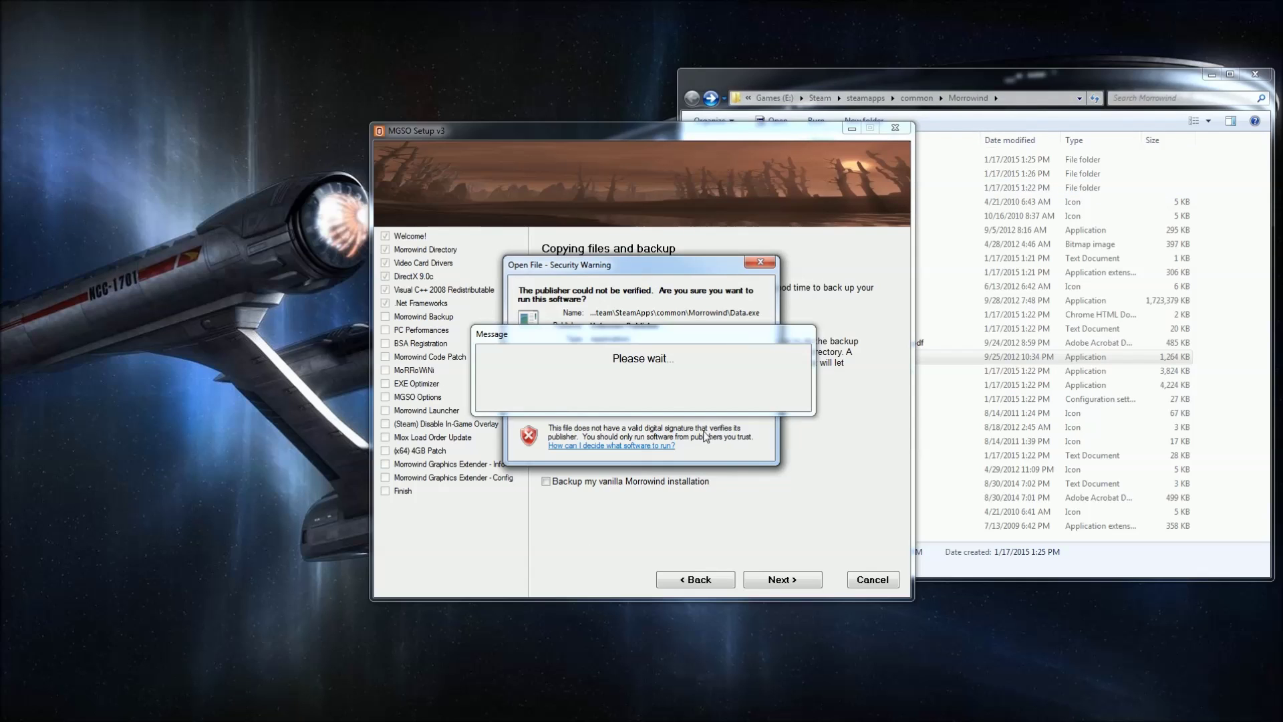
pyautogui.moveTo(611, 272); pyautogui.dragTo(395, 76)
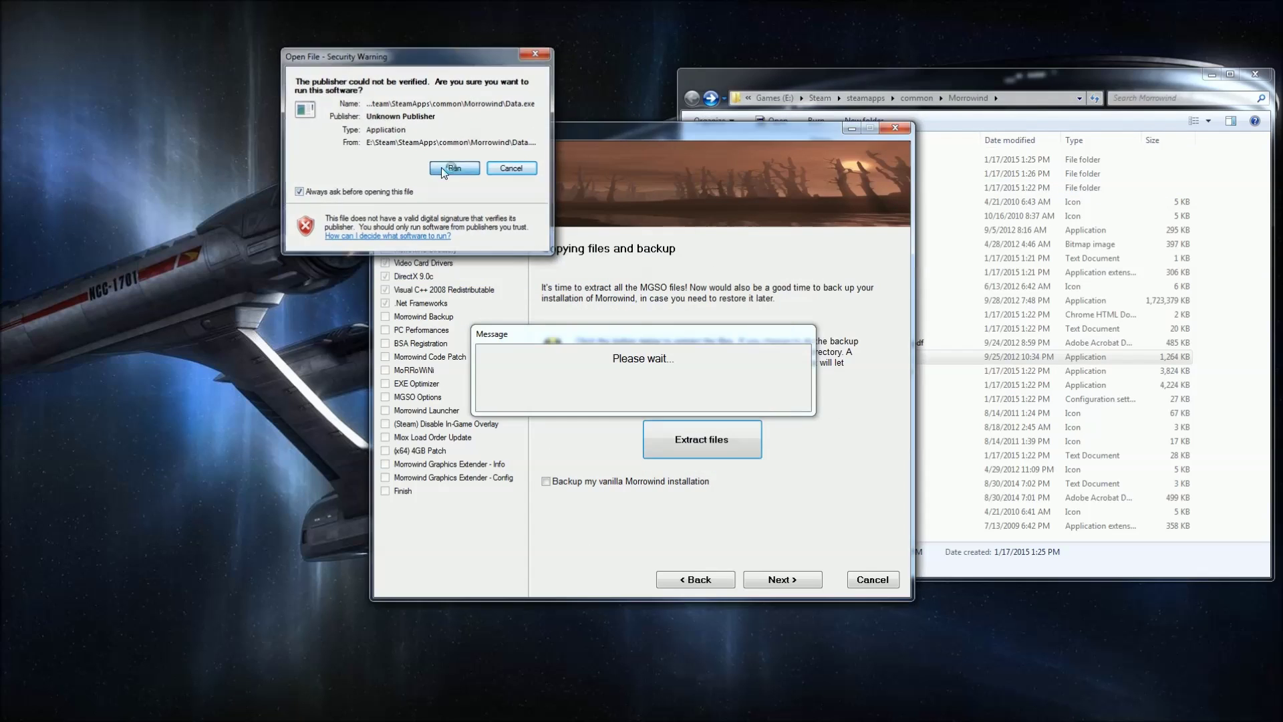
pyautogui.click(442, 169)
pyautogui.click(608, 376)
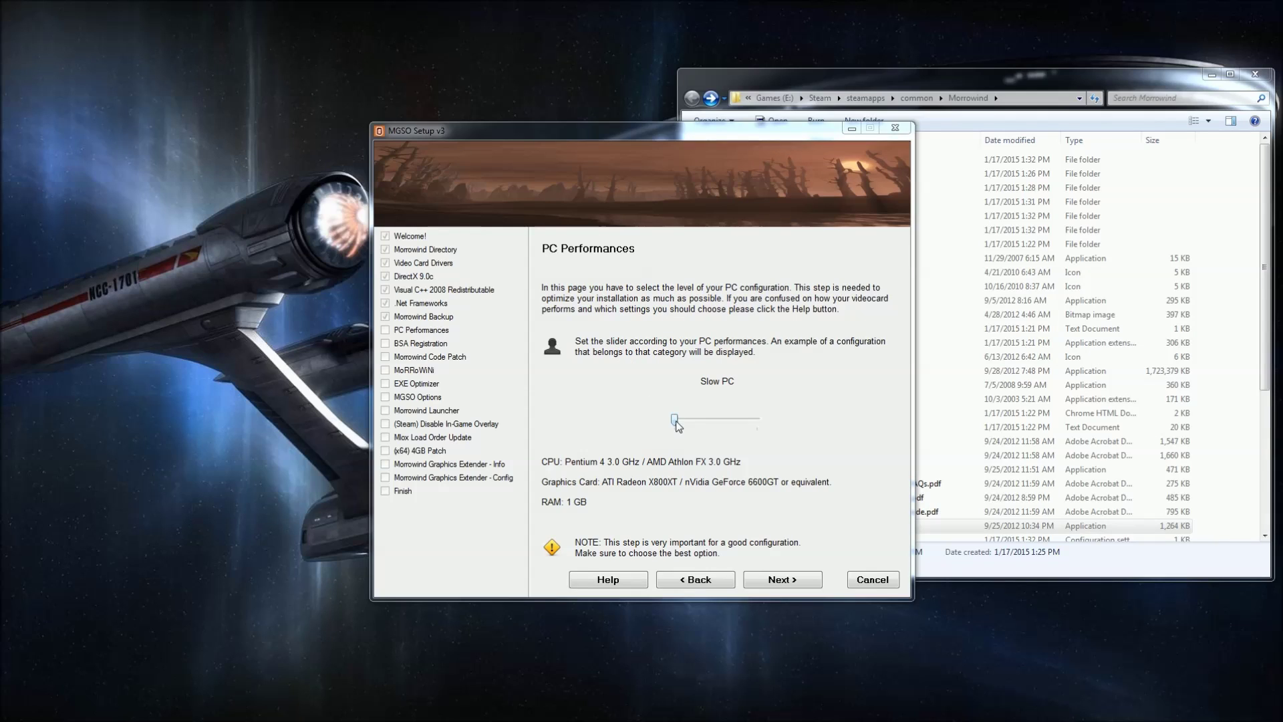
# Set the PC performance level to Very Fast PC and advance past BSA Registration to the Morrowind Code Patch page
pyautogui.moveTo(676, 423); pyautogui.dragTo(703, 421)
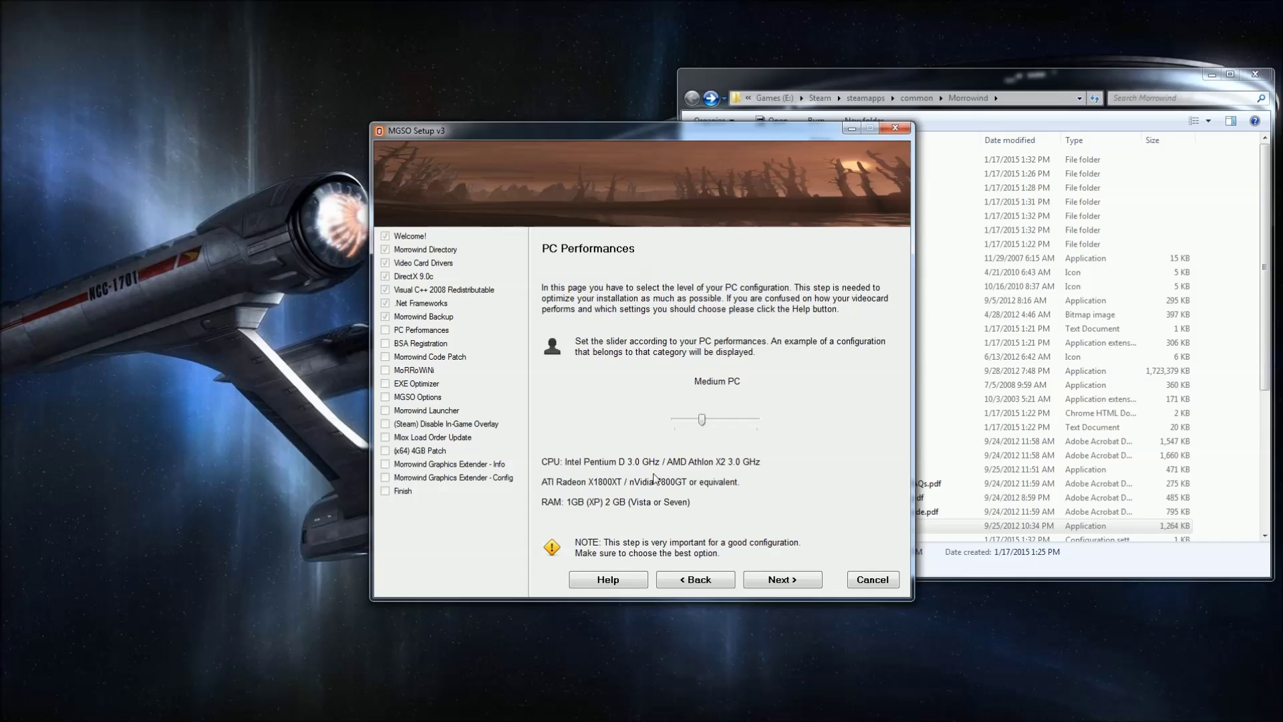
pyautogui.moveTo(702, 421); pyautogui.dragTo(758, 421)
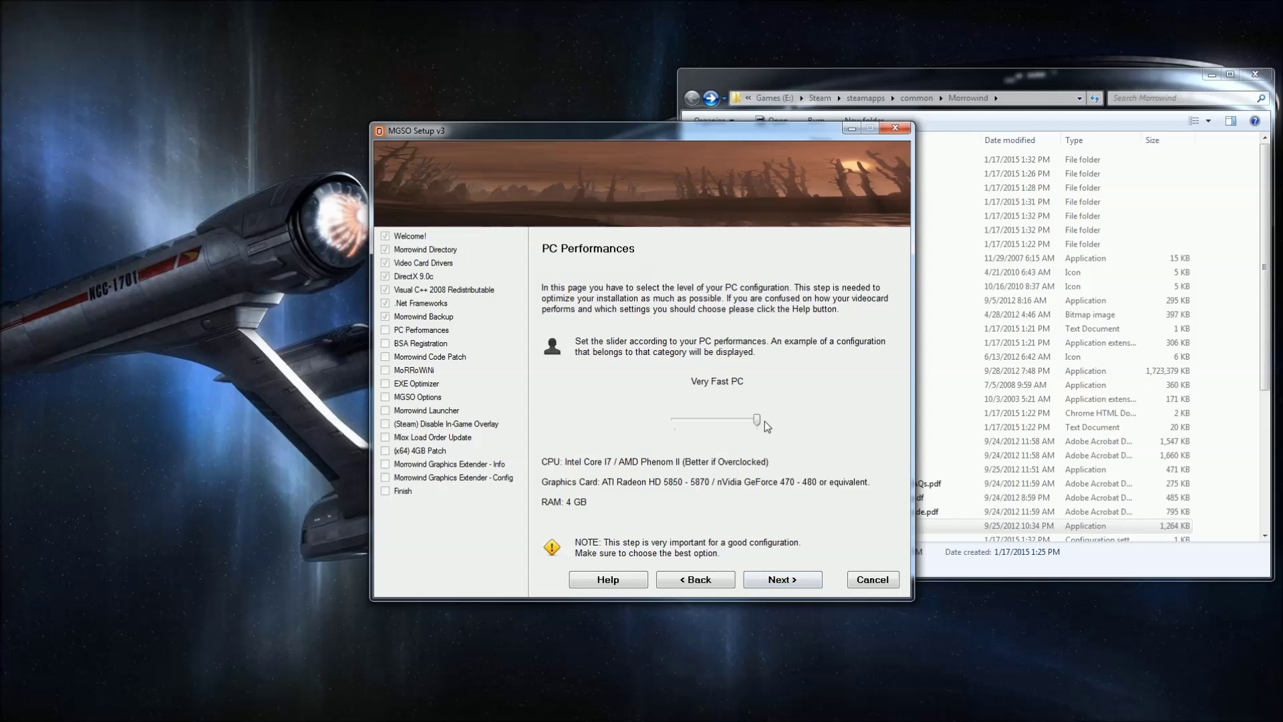
pyautogui.moveTo(740, 421); pyautogui.dragTo(736, 419)
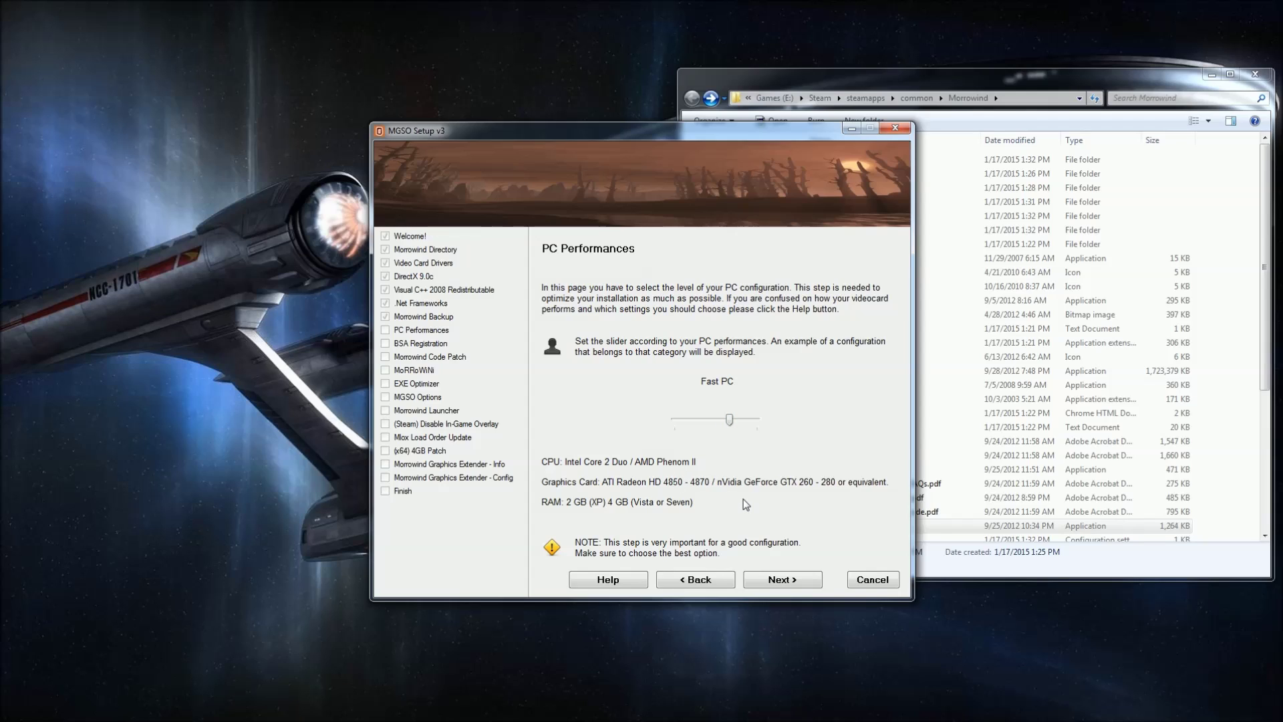
pyautogui.moveTo(701, 422); pyautogui.dragTo(703, 424)
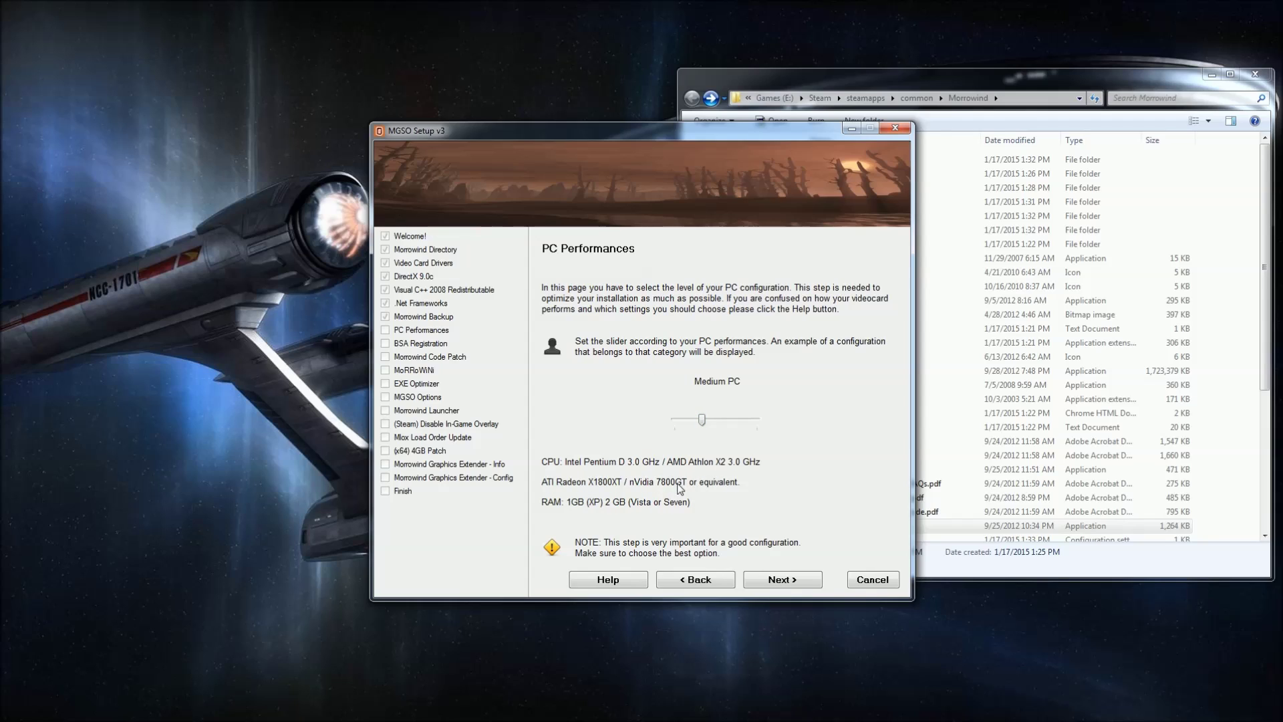
pyautogui.moveTo(702, 419); pyautogui.dragTo(760, 419)
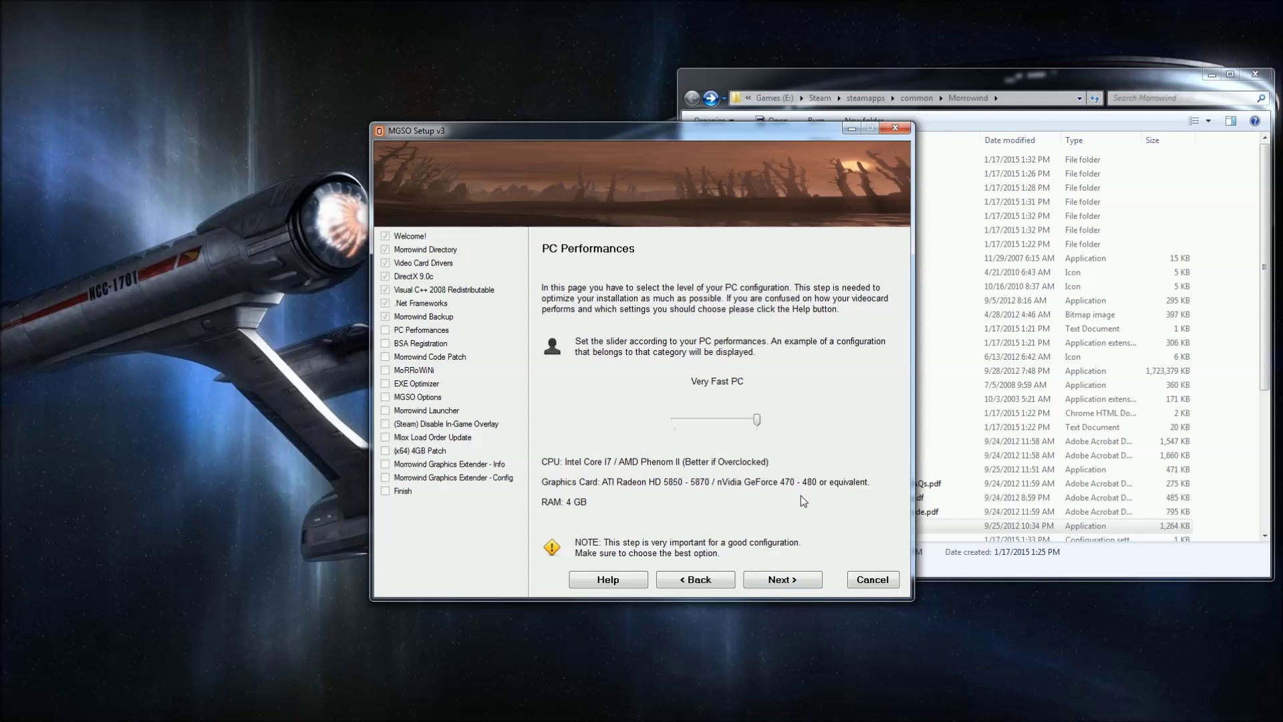
pyautogui.click(794, 581)
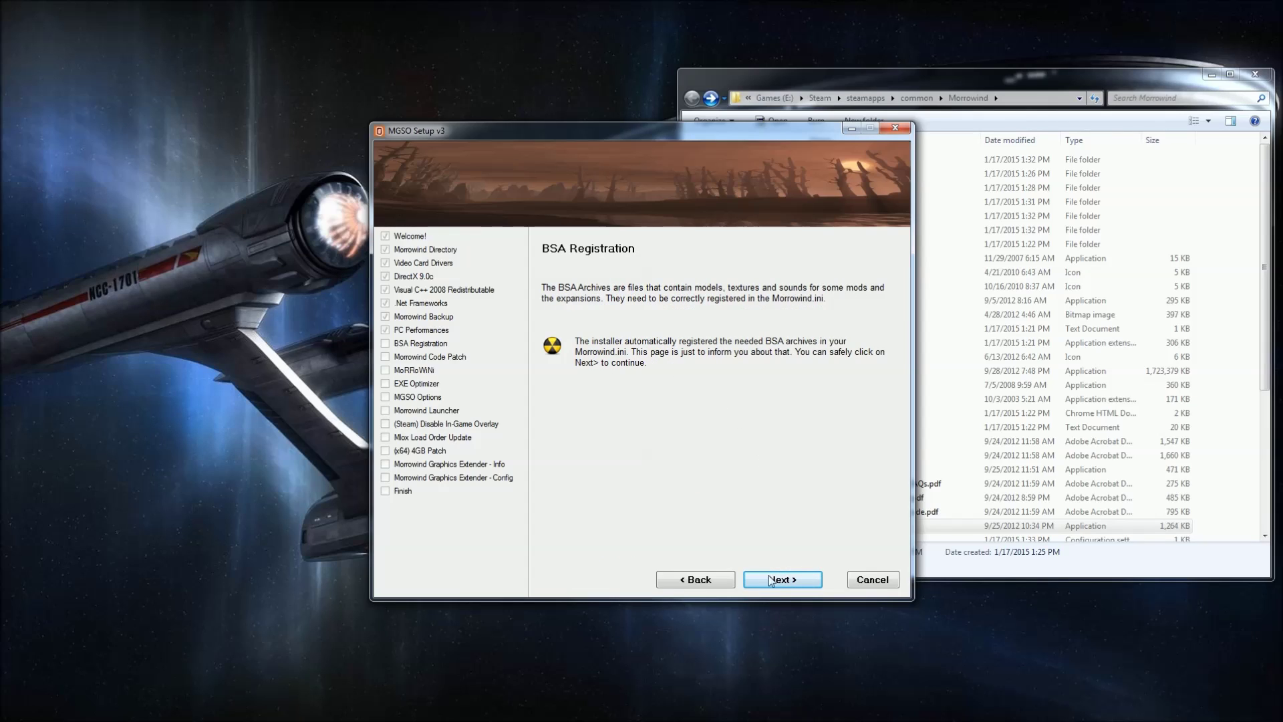
pyautogui.click(792, 583)
pyautogui.click(800, 579)
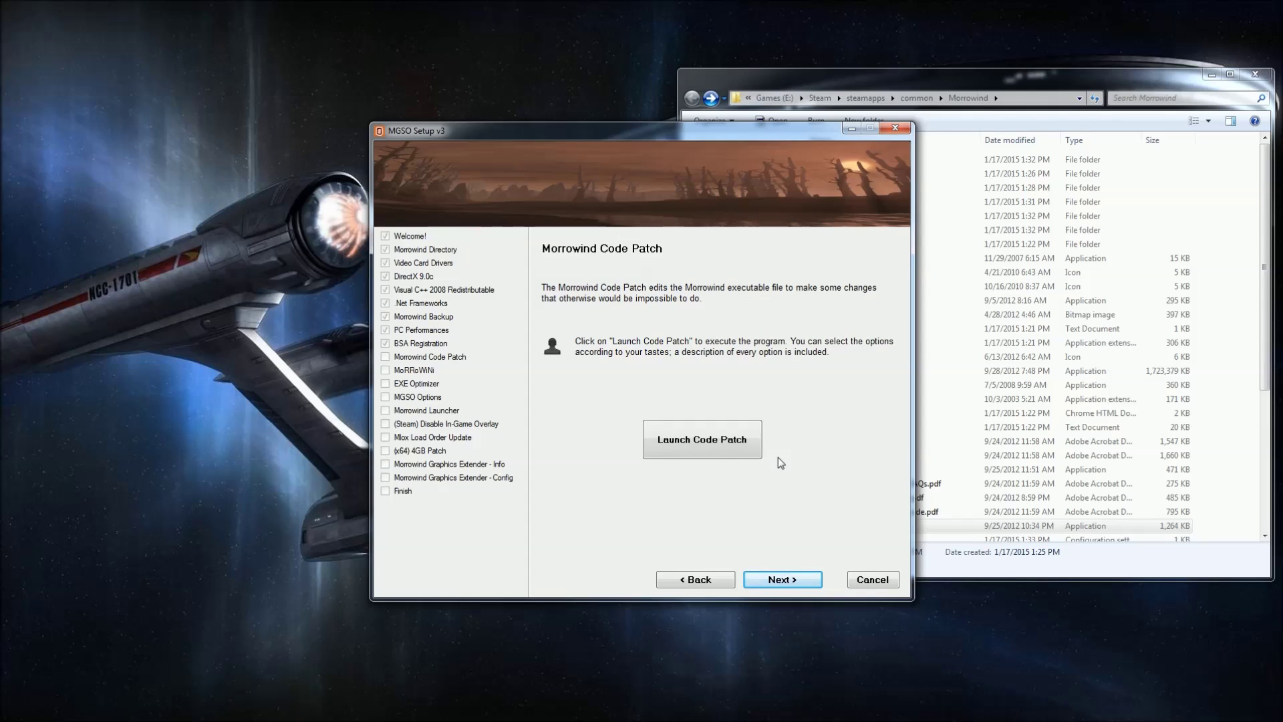
# Launch the Morrowind Code Patch, allow the unverified CodePatch.exe to run, dismiss the instructions and maximize the patcher window
pyautogui.click(699, 442)
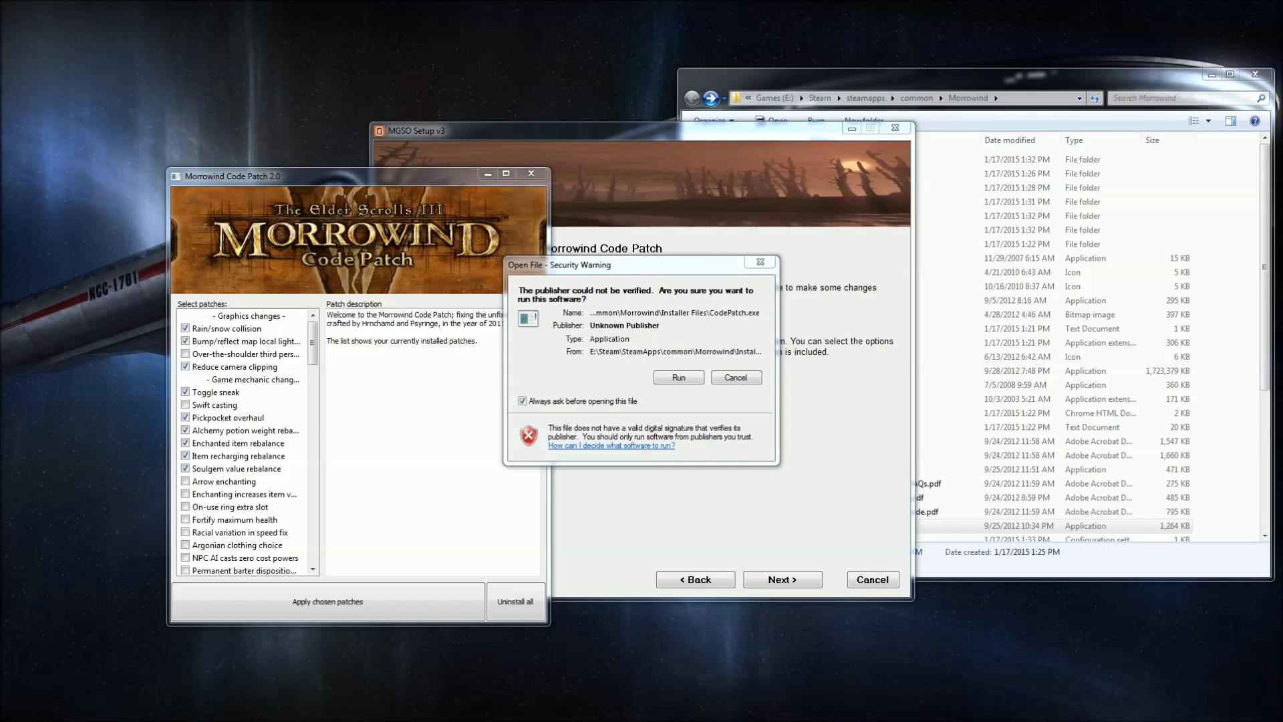
pyautogui.hotkey('ctrl', 'shift', 'Escape')
pyautogui.click(1141, 82)
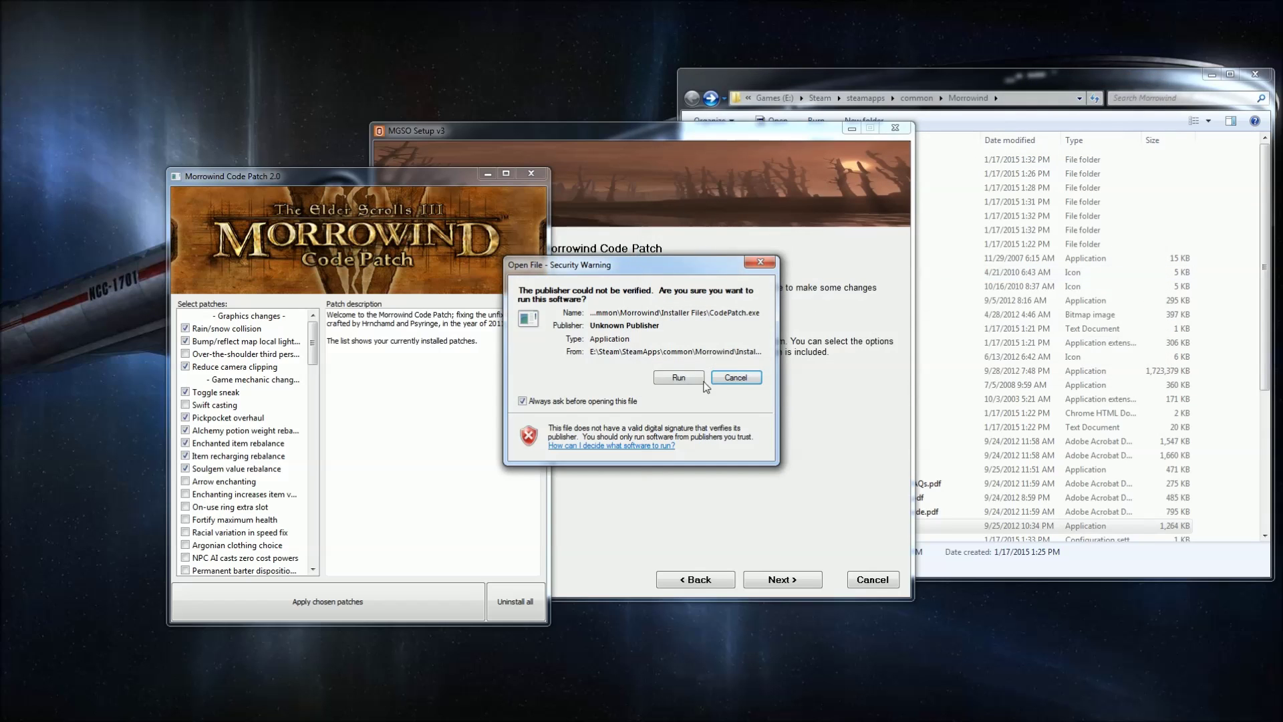
pyautogui.click(699, 382)
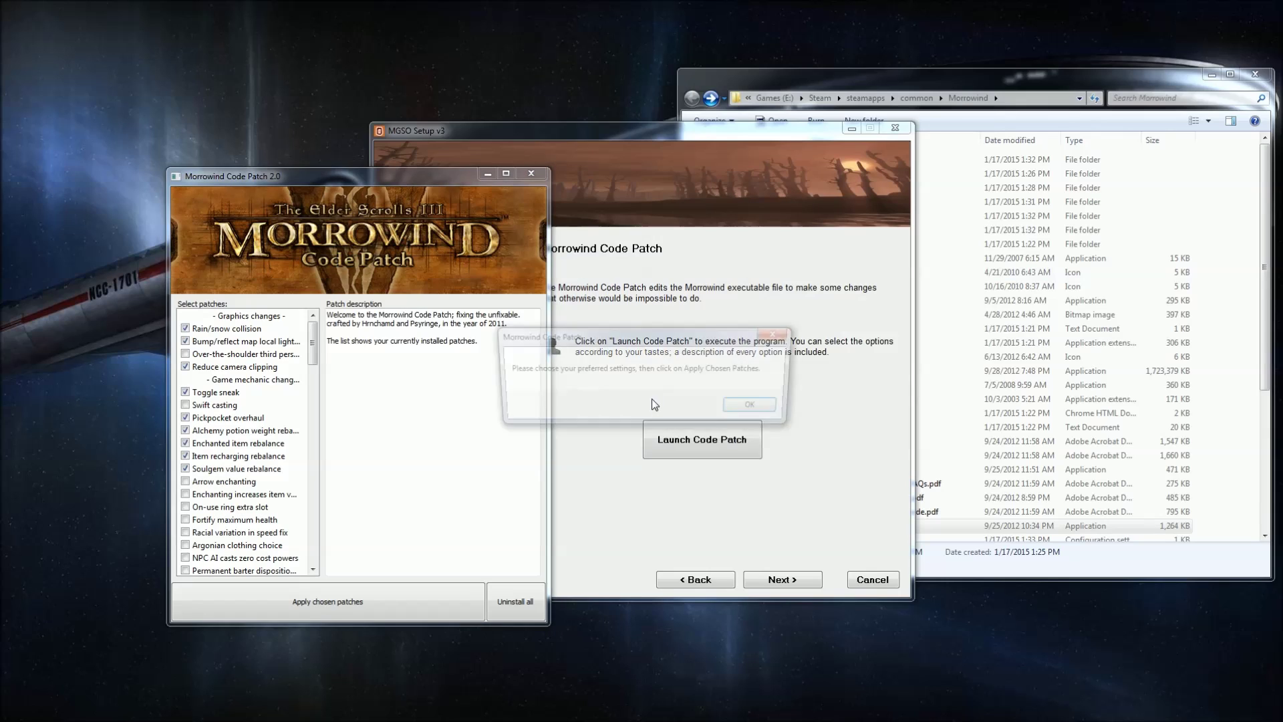
pyautogui.click(760, 408)
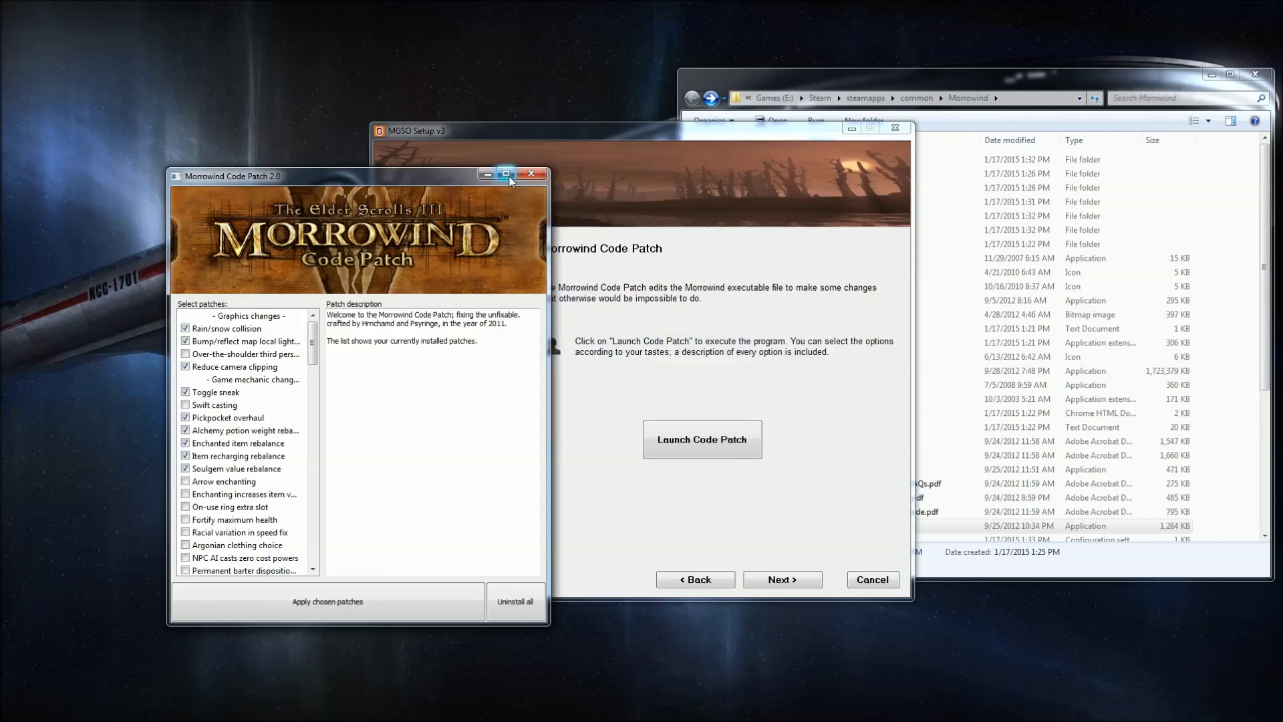
pyautogui.click(506, 173)
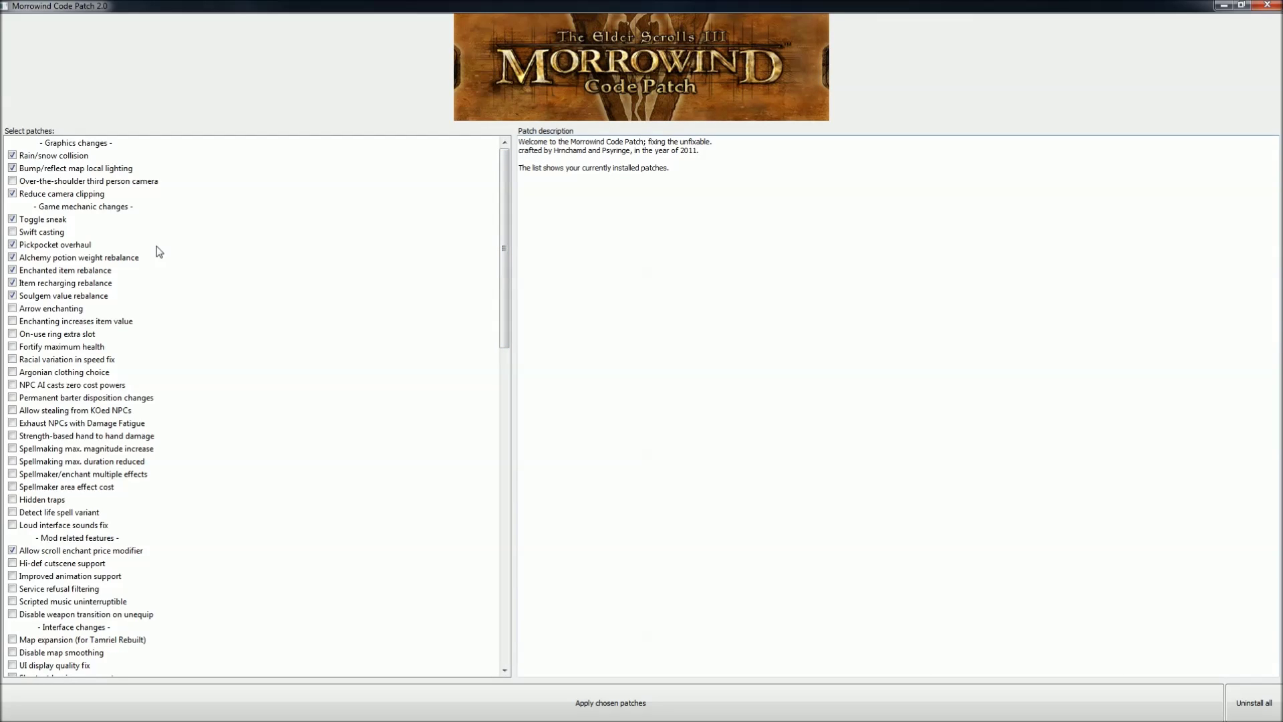
# Enable Over-the-shoulder third person camera, Swift casting, Arrow enchanting, Enchanting increases item value, Fortify maximum health and Racial variation in speed fix
pyautogui.click(47, 158)
pyautogui.click(48, 168)
pyautogui.click(49, 159)
pyautogui.click(52, 180)
pyautogui.click(57, 195)
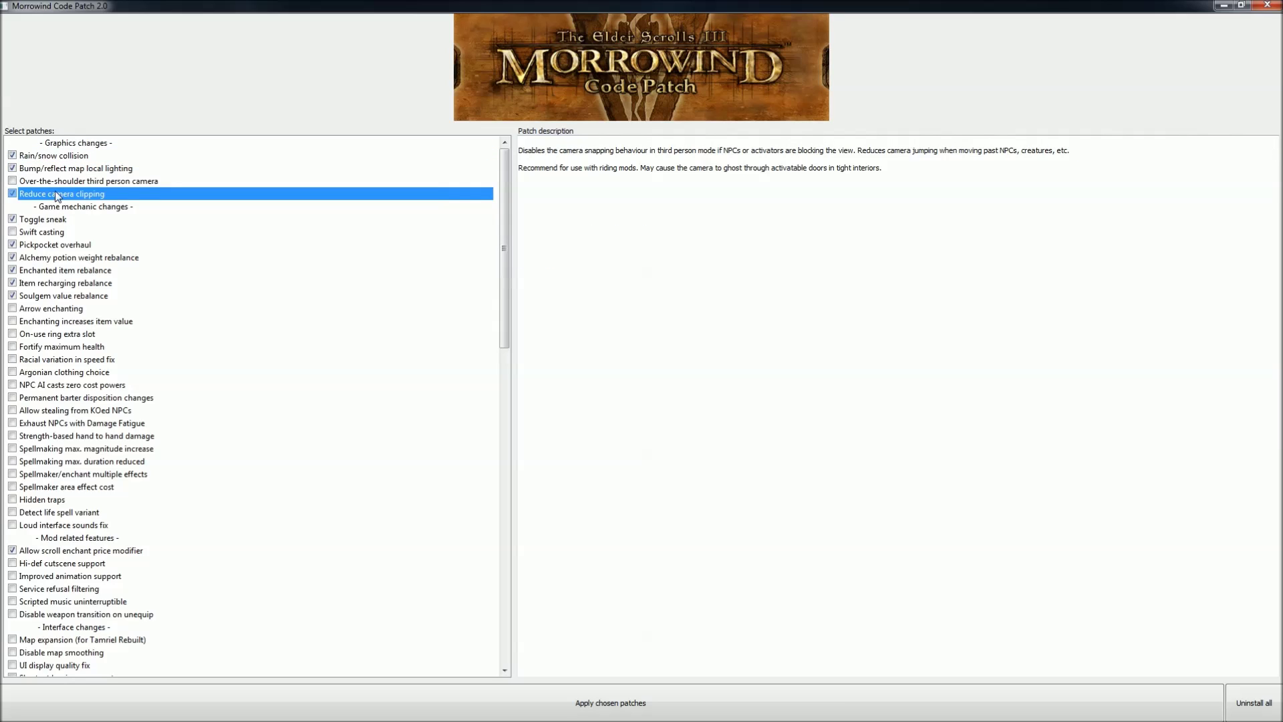
pyautogui.click(12, 180)
pyautogui.click(12, 231)
pyautogui.click(12, 308)
pyautogui.click(12, 320)
pyautogui.click(13, 346)
pyautogui.click(12, 359)
# Read the description of the On-use ring extra slot patch and enable it
pyautogui.click(60, 334)
pyautogui.moveTo(635, 198); pyautogui.dragTo(519, 148)
pyautogui.click(616, 416)
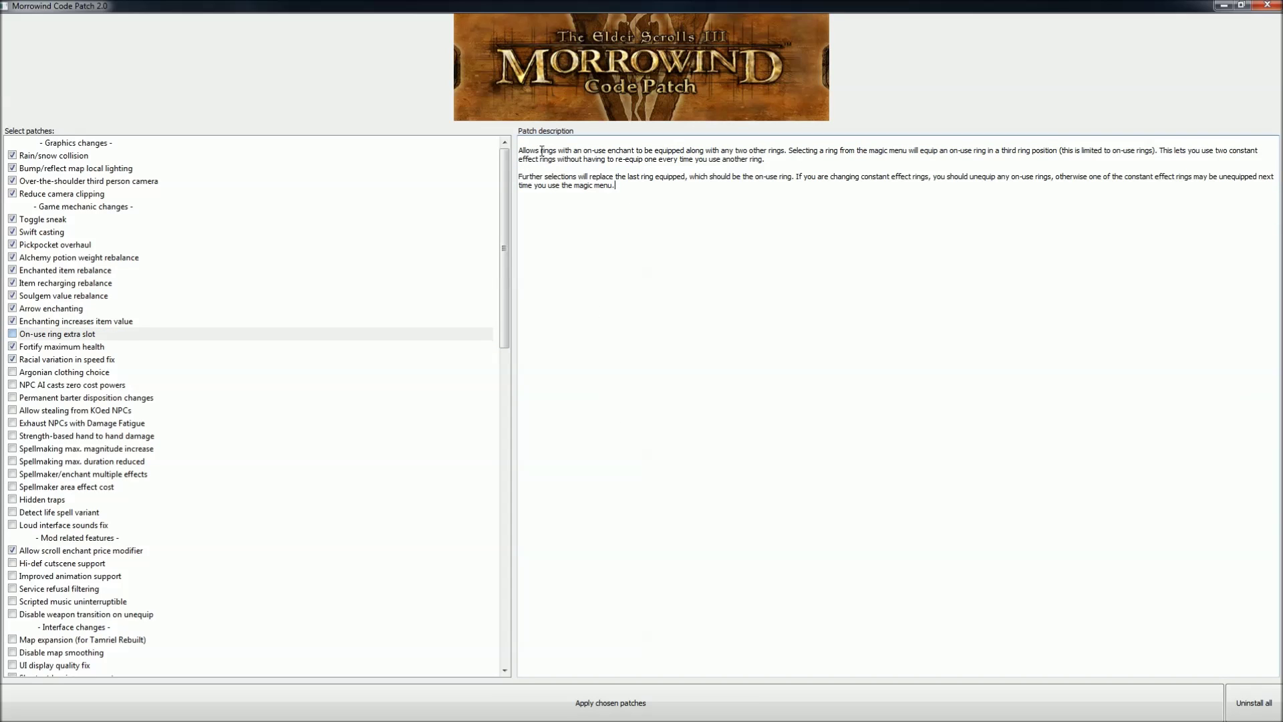
pyautogui.moveTo(537, 148); pyautogui.dragTo(785, 150)
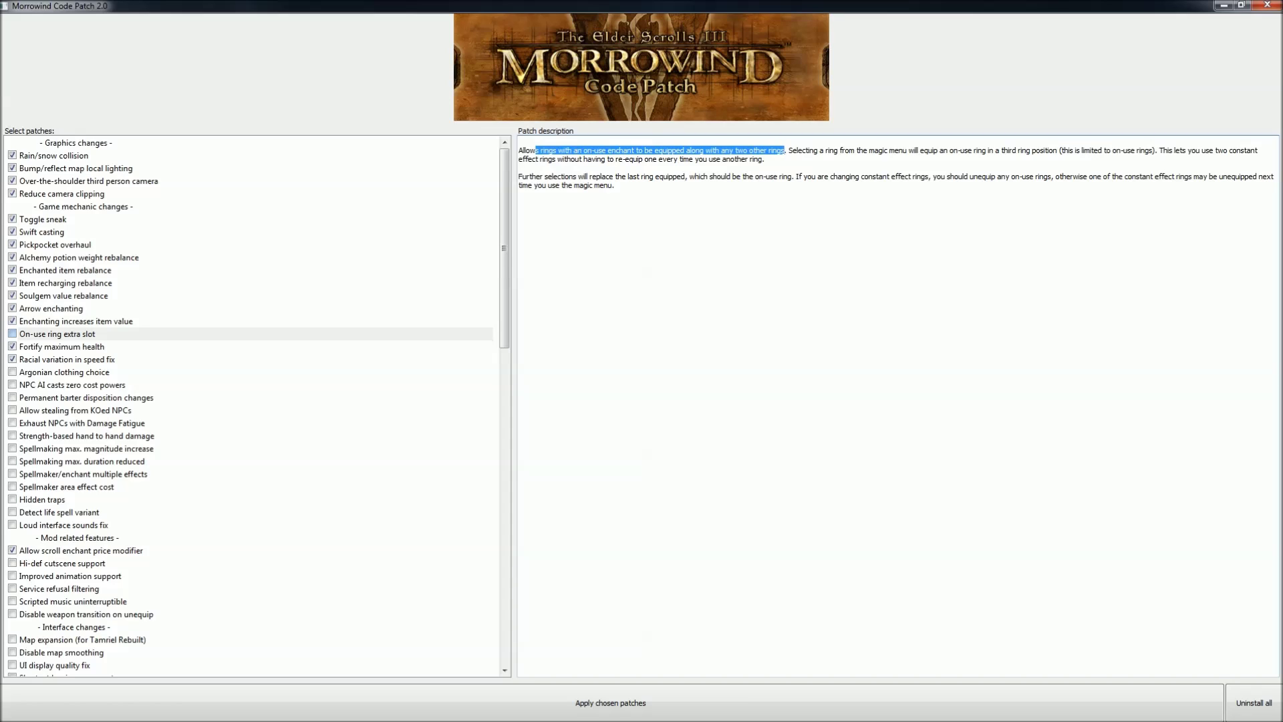
pyautogui.click(741, 190)
pyautogui.click(15, 334)
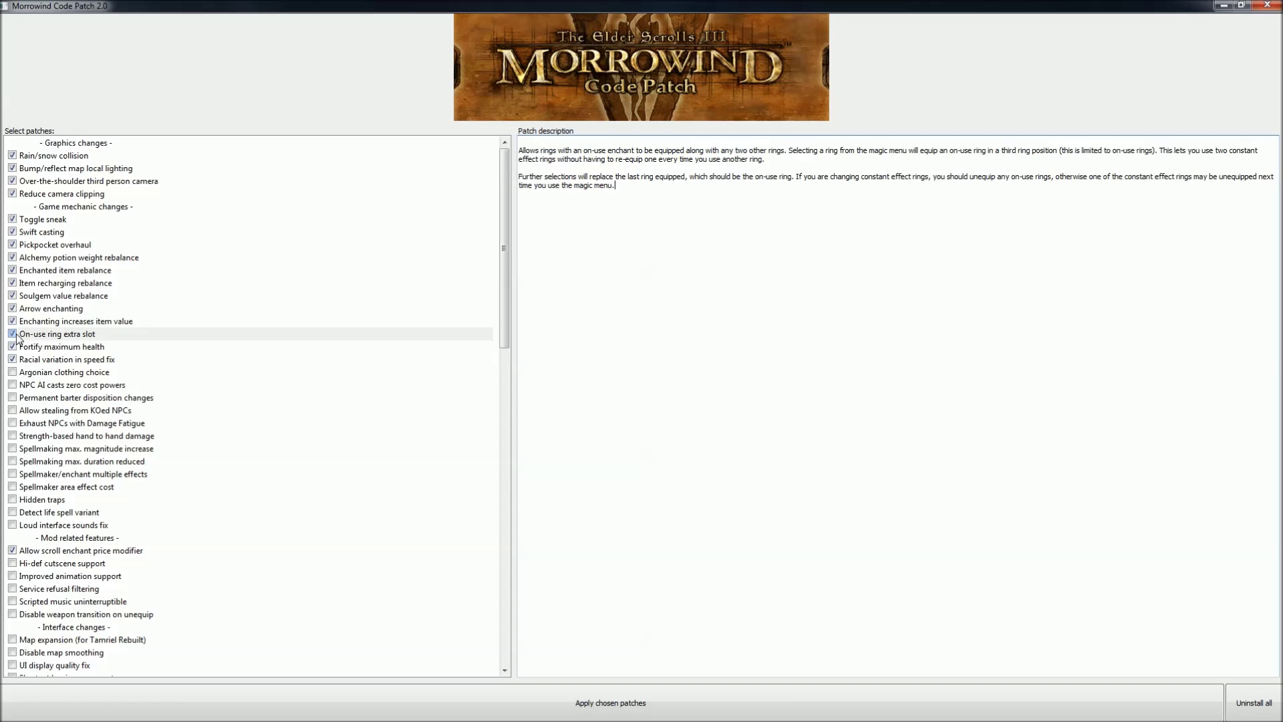
# Enable all remaining game mechanic patches from Argonian clothing choice through Loud interface sounds fix and read the Hidden traps description
pyautogui.click(12, 372)
pyautogui.click(12, 385)
pyautogui.click(12, 397)
pyautogui.click(12, 410)
pyautogui.click(12, 422)
pyautogui.click(12, 435)
pyautogui.click(12, 448)
pyautogui.click(12, 460)
pyautogui.click(12, 475)
pyautogui.click(12, 500)
pyautogui.click(12, 486)
pyautogui.click(39, 503)
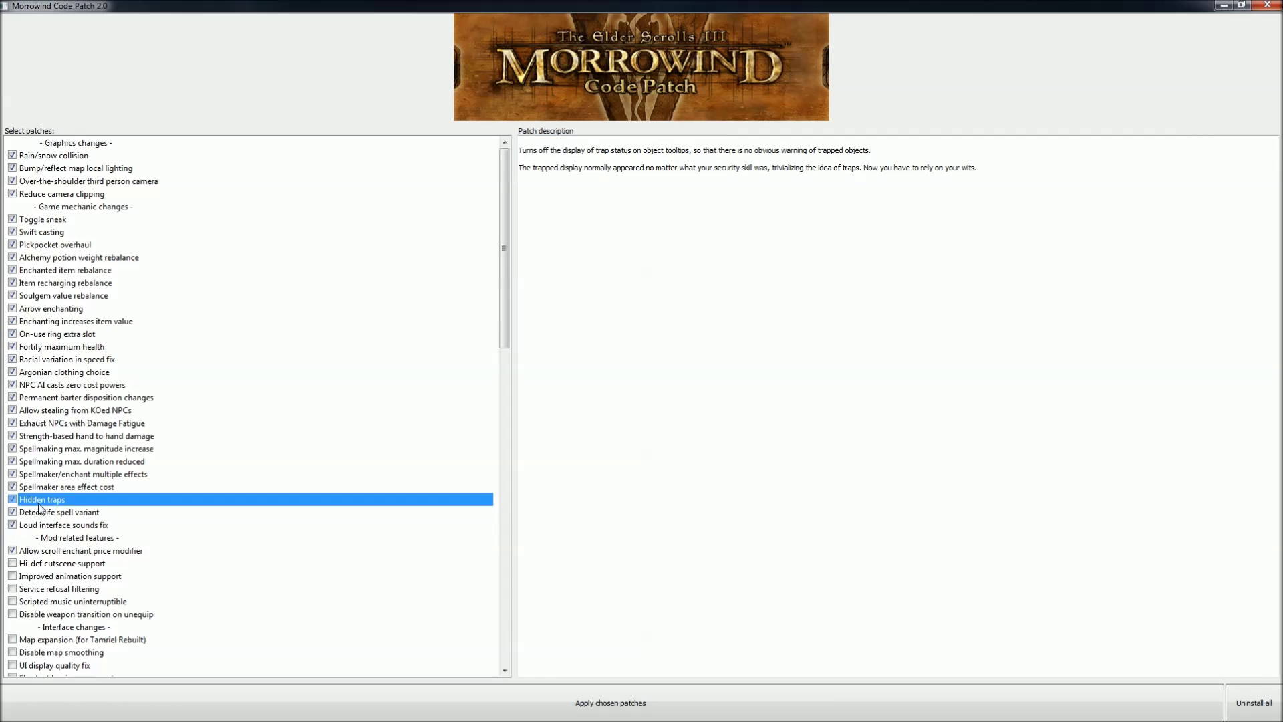
# Enable the remaining mod related patches from Hi-def cutscene support through Disable weapon transition on unequip
pyautogui.scroll(-2, 40, 508)
pyautogui.click(12, 537)
pyautogui.click(12, 512)
pyautogui.click(12, 499)
pyautogui.click(12, 486)
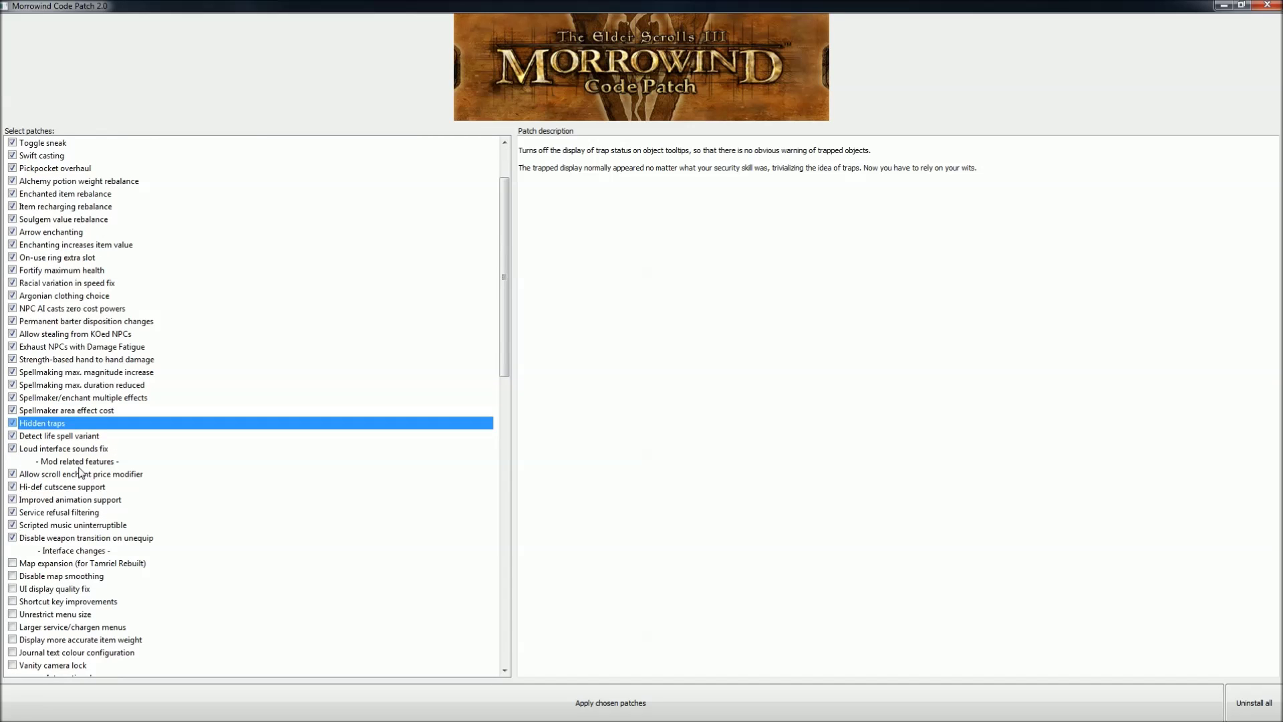
# Enable all interface change patches from Map expansion (for Tamriel Rebuilt) through Vanity camera lock
pyautogui.scroll(-1, 50, 535)
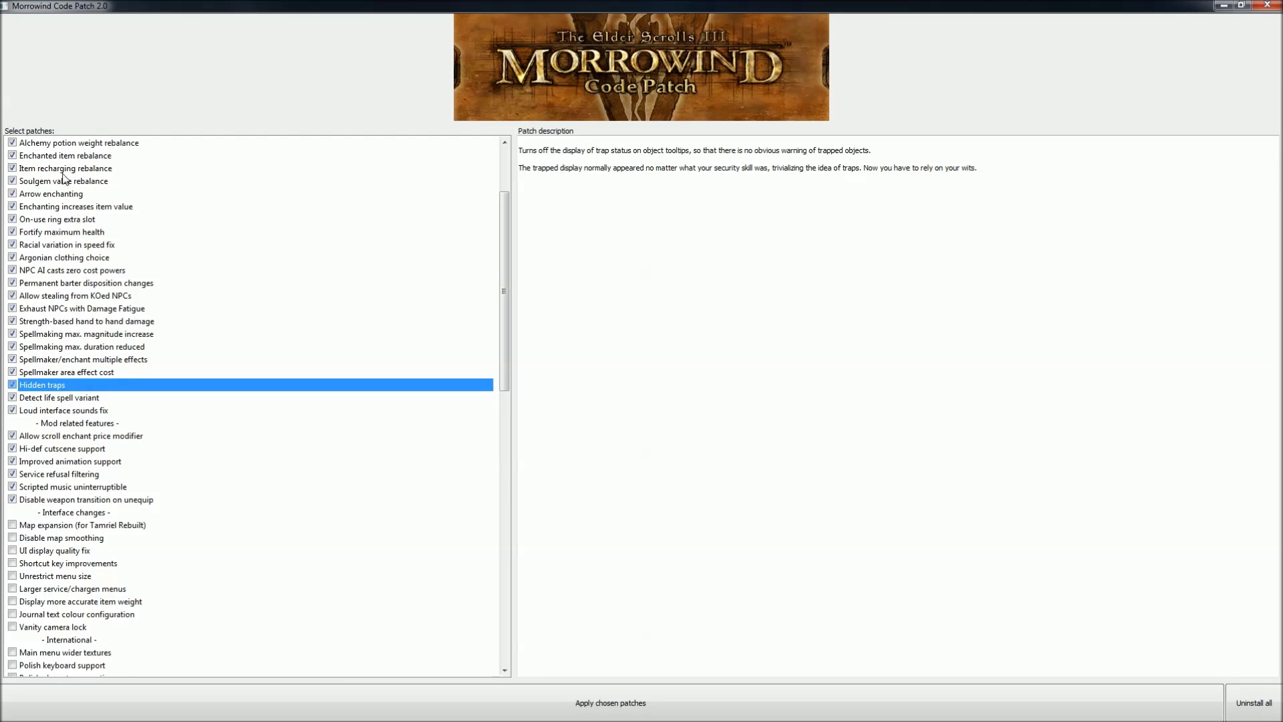
pyautogui.click(50, 527)
pyautogui.click(12, 525)
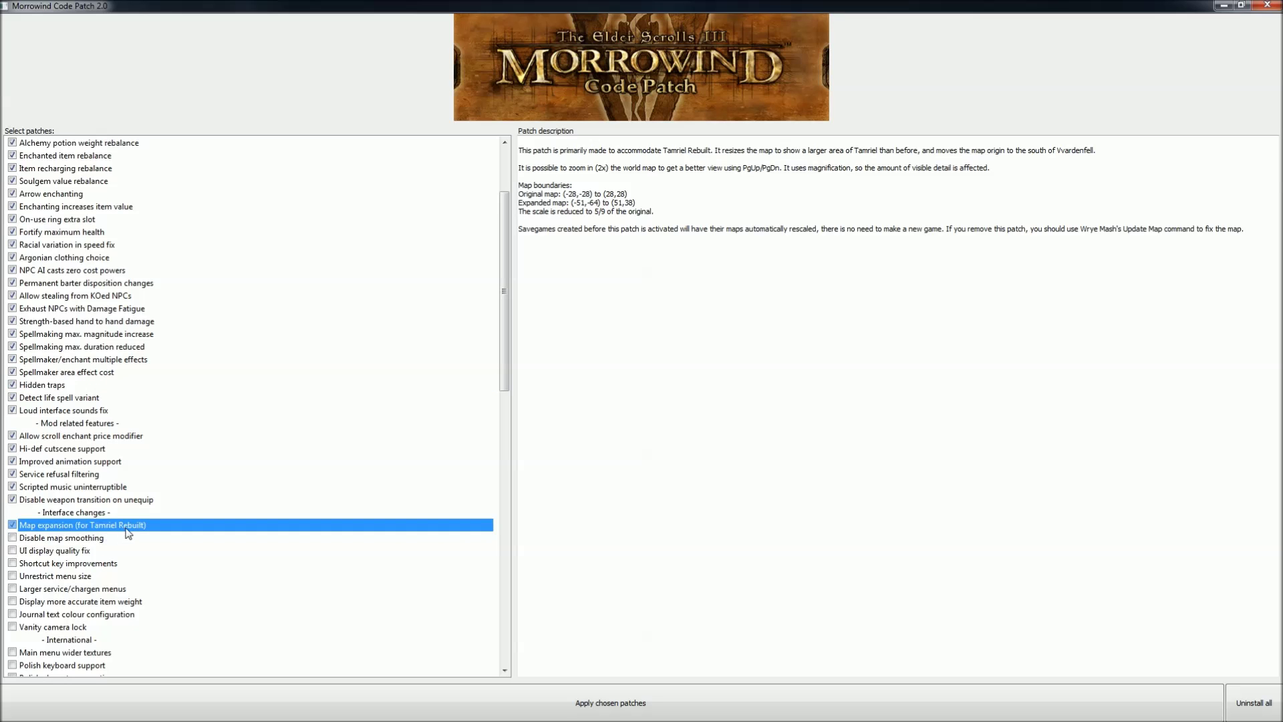
pyautogui.click(13, 538)
pyautogui.click(12, 550)
pyautogui.click(12, 563)
pyautogui.click(12, 576)
pyautogui.click(12, 589)
pyautogui.click(12, 600)
pyautogui.click(12, 614)
pyautogui.click(12, 626)
# Read the descriptions of the International patches and look through the bug fixes list down to Armor indicator fix
pyautogui.scroll(-1, 63, 597)
pyautogui.scroll(-2, 72, 542)
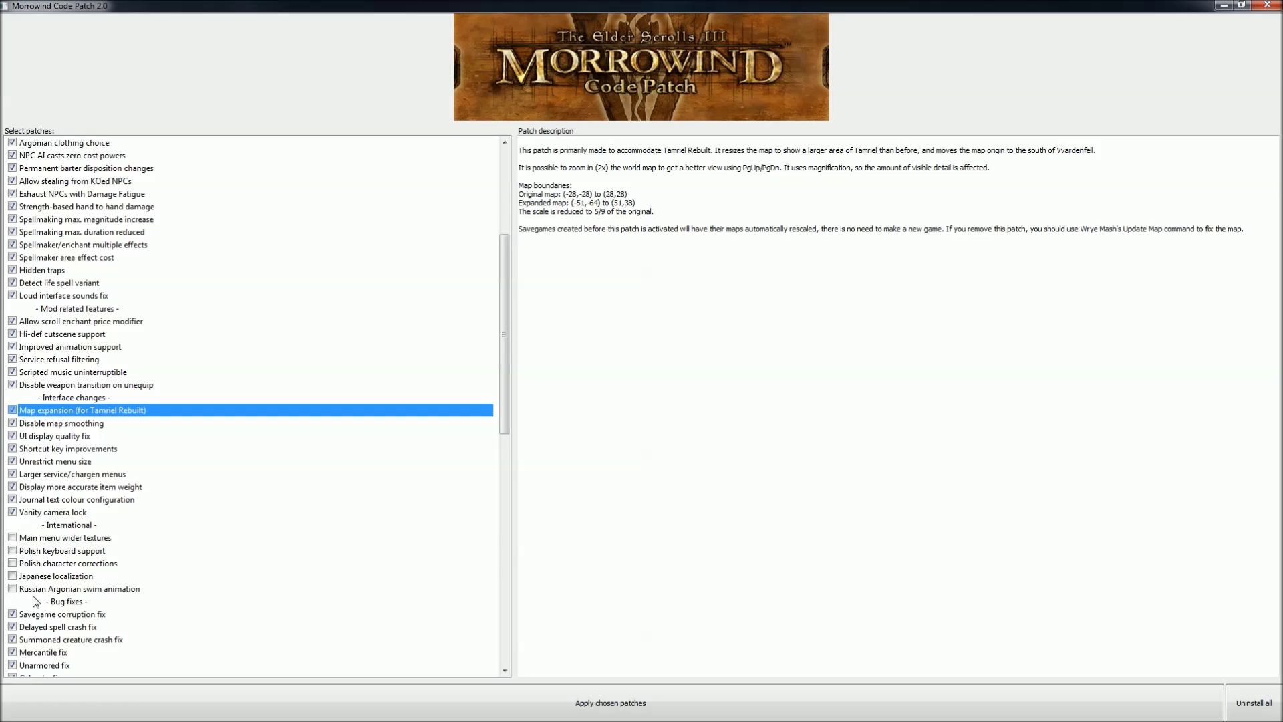
pyautogui.click(35, 554)
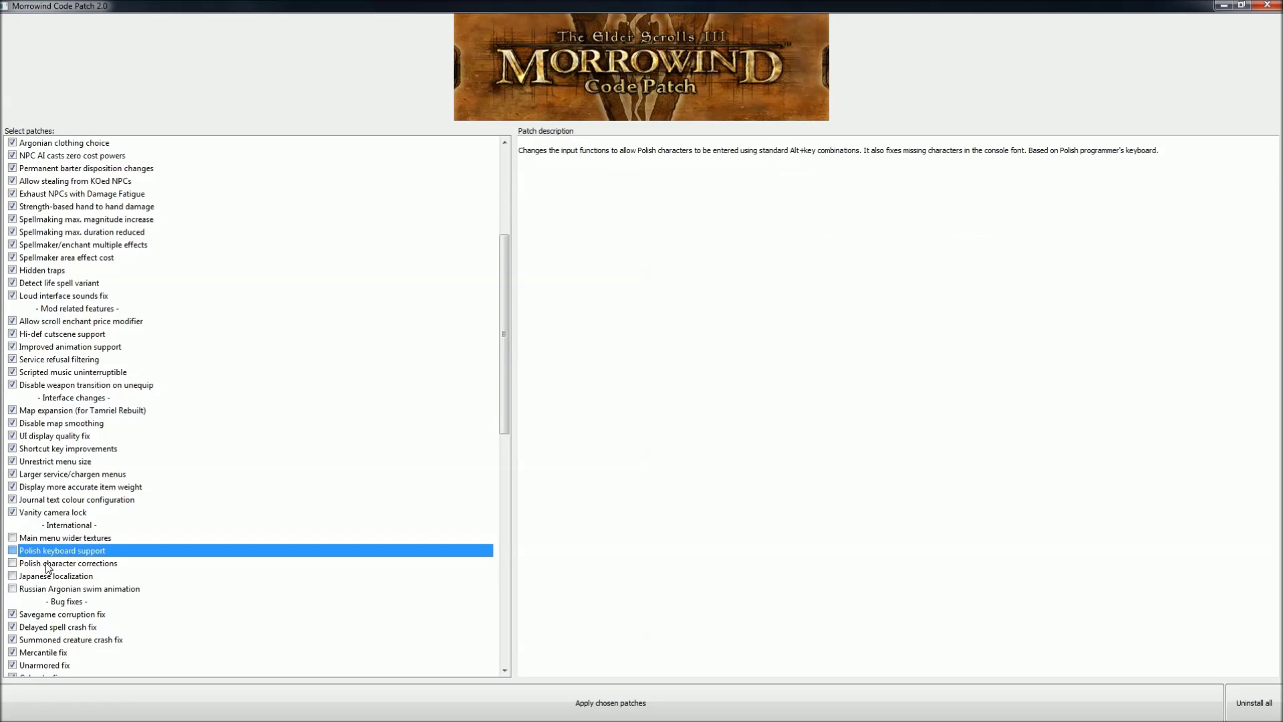
pyautogui.click(47, 564)
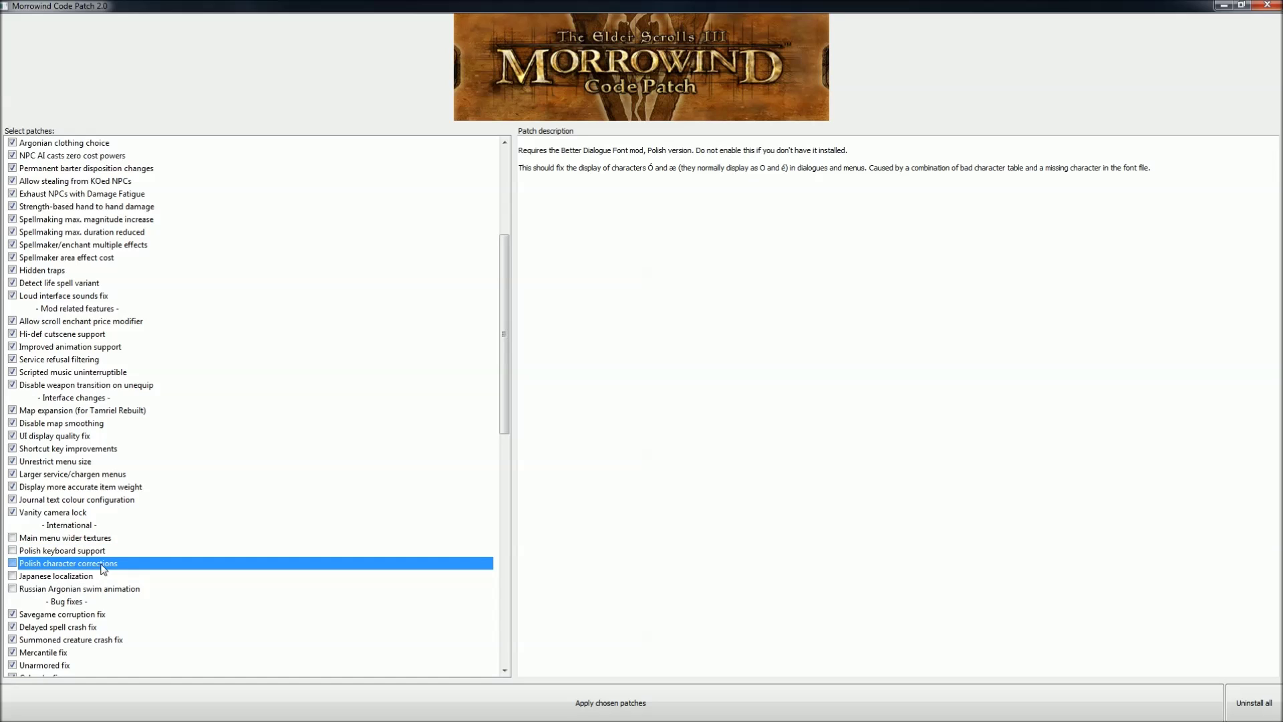
pyautogui.click(64, 540)
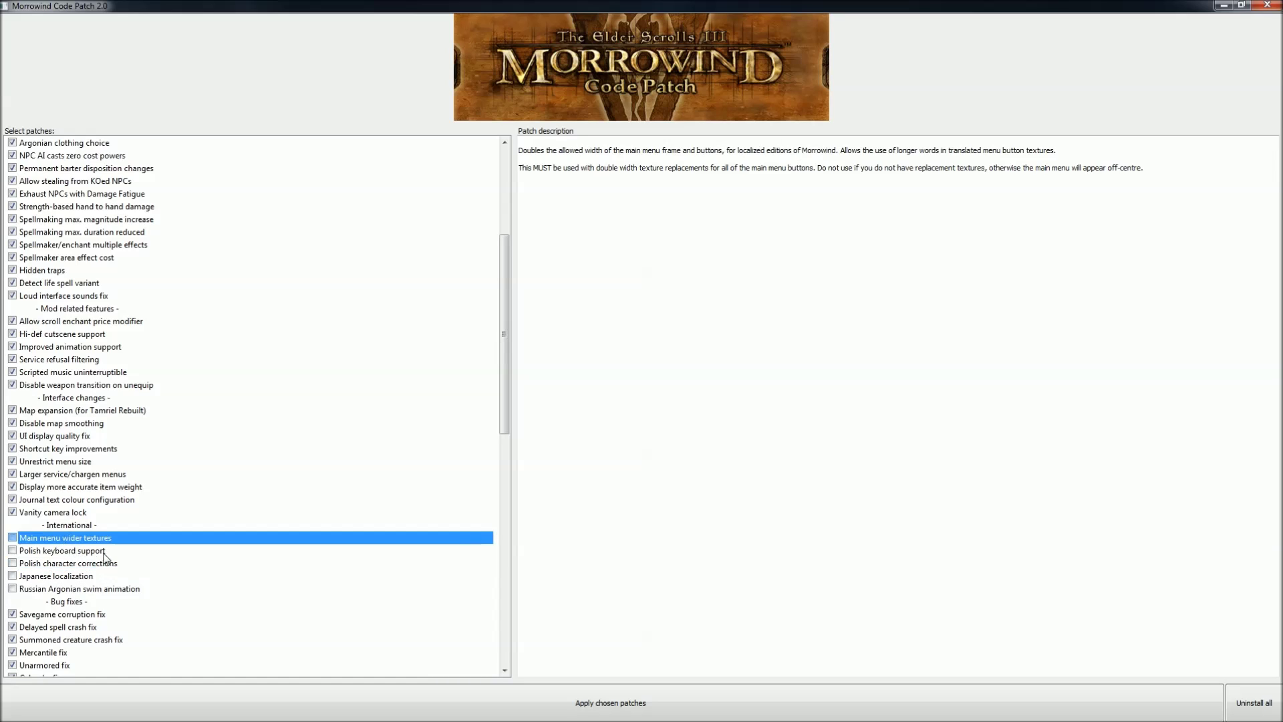
pyautogui.click(55, 578)
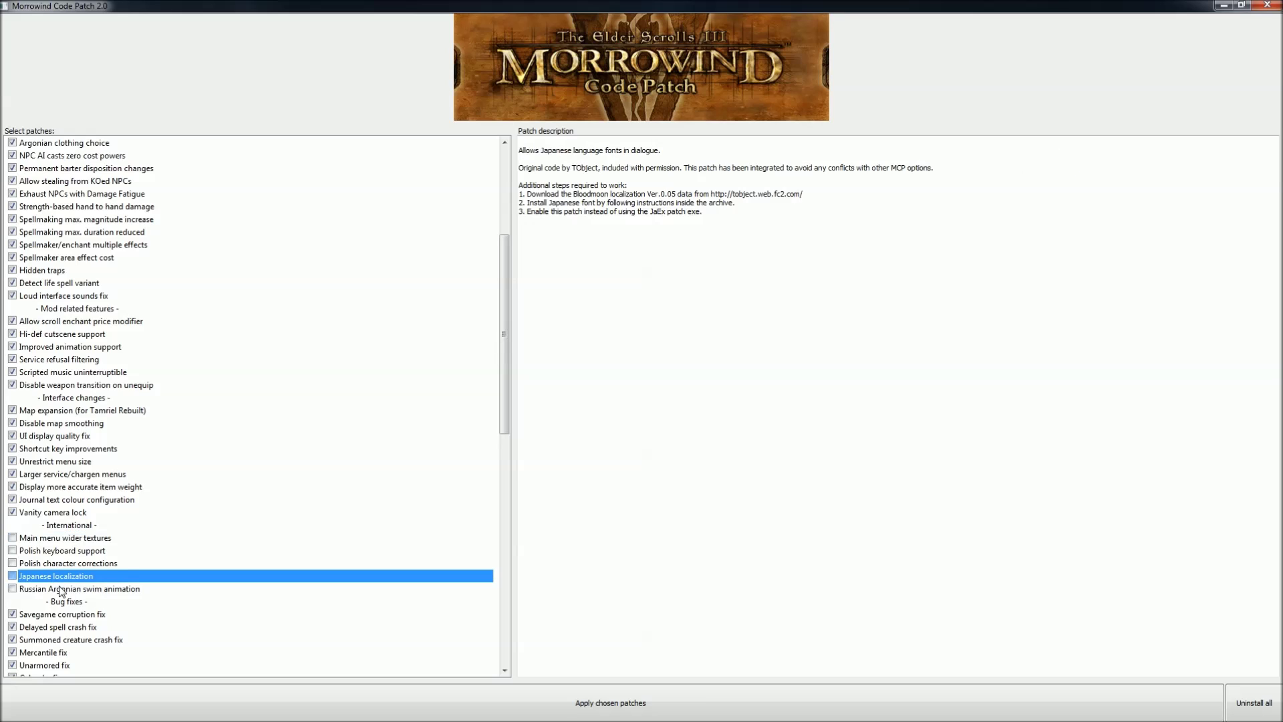
pyautogui.click(59, 589)
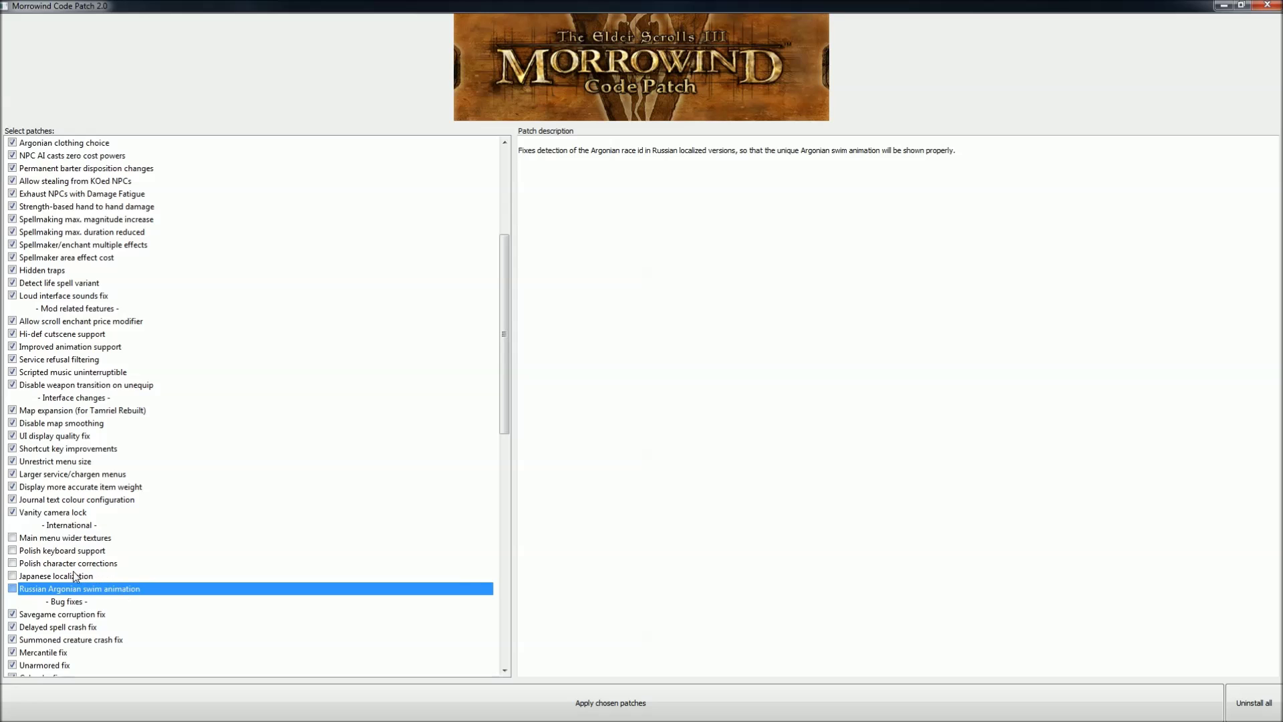
pyautogui.click(48, 578)
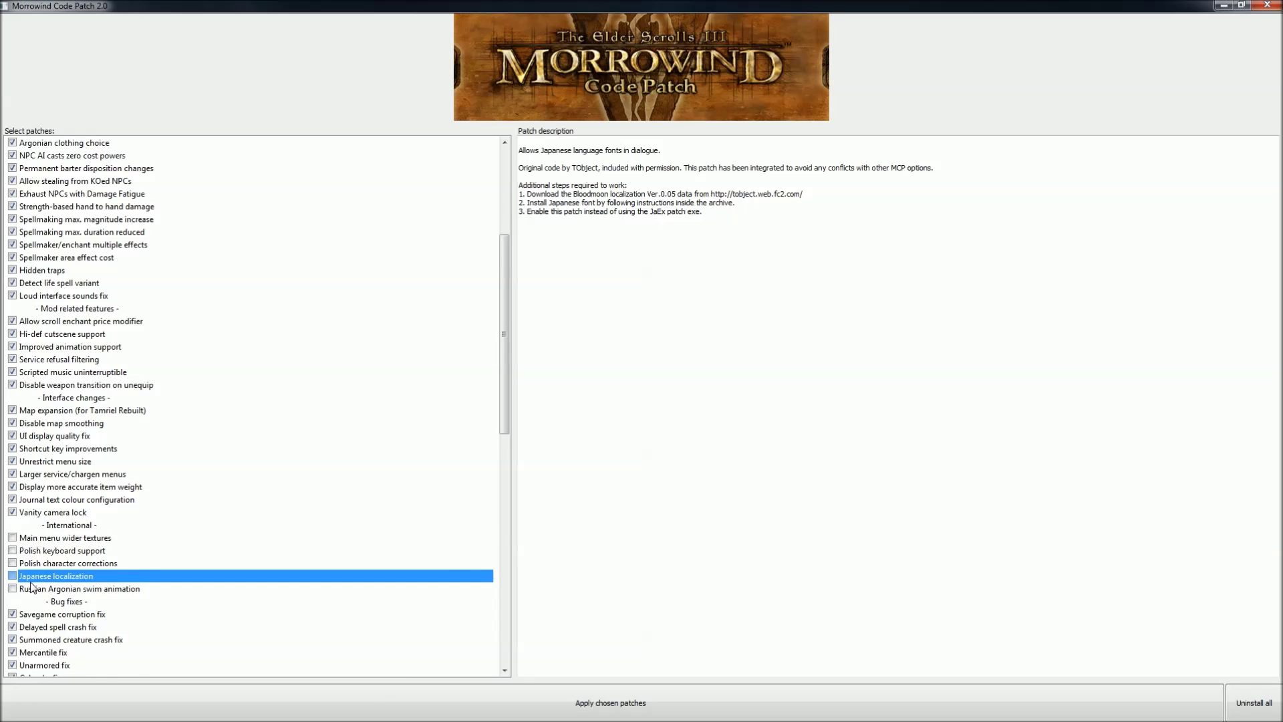
pyautogui.scroll(-7, 34, 581)
pyautogui.scroll(-10, 44, 361)
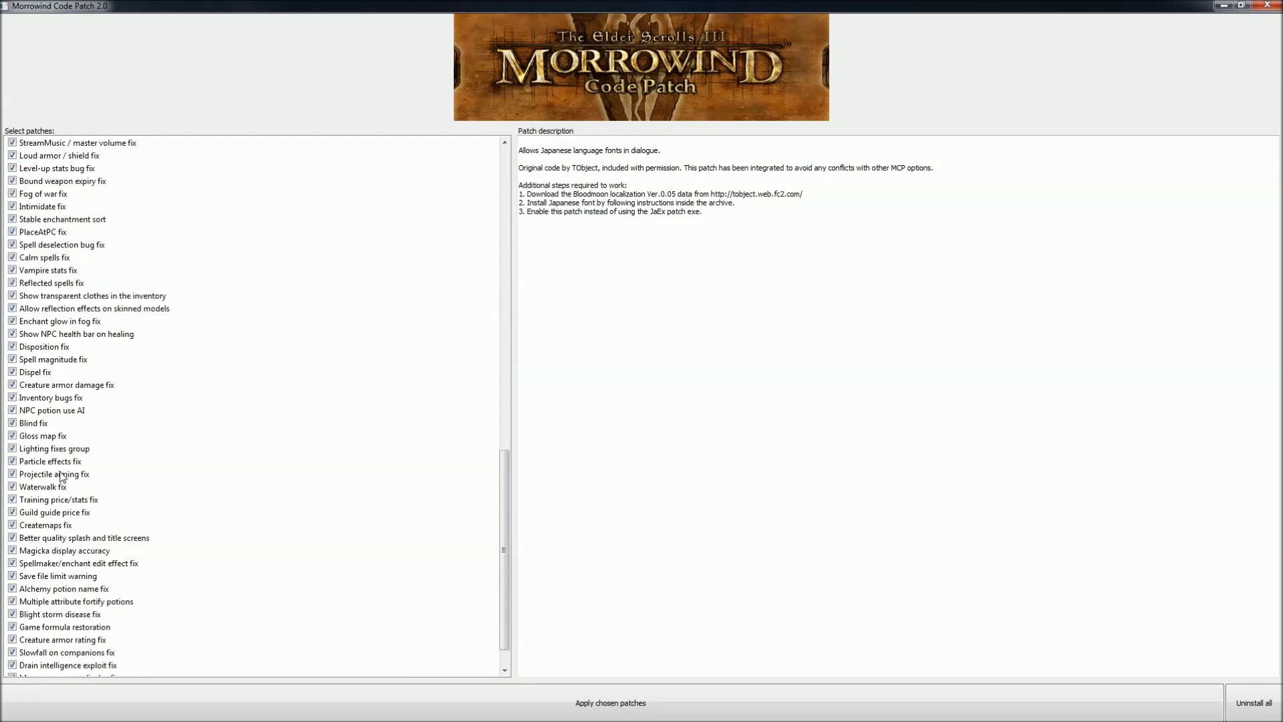
pyautogui.scroll(-1, 60, 477)
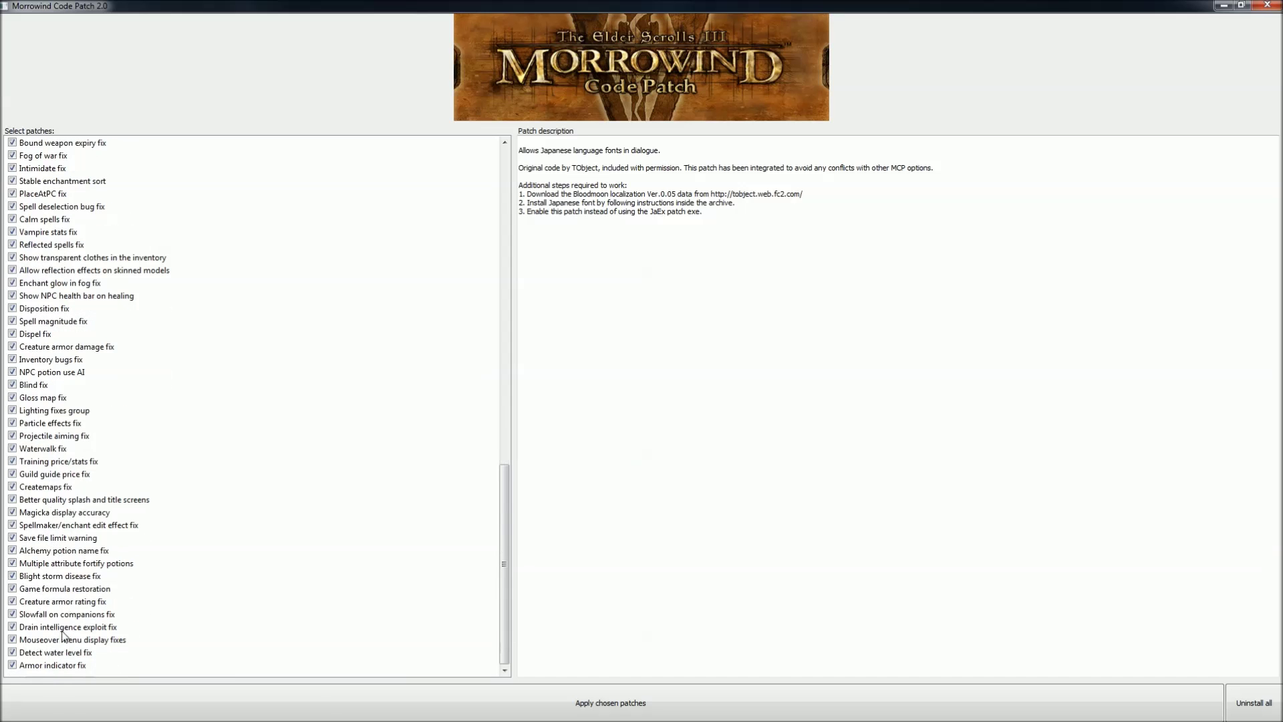
pyautogui.scroll(13, 63, 635)
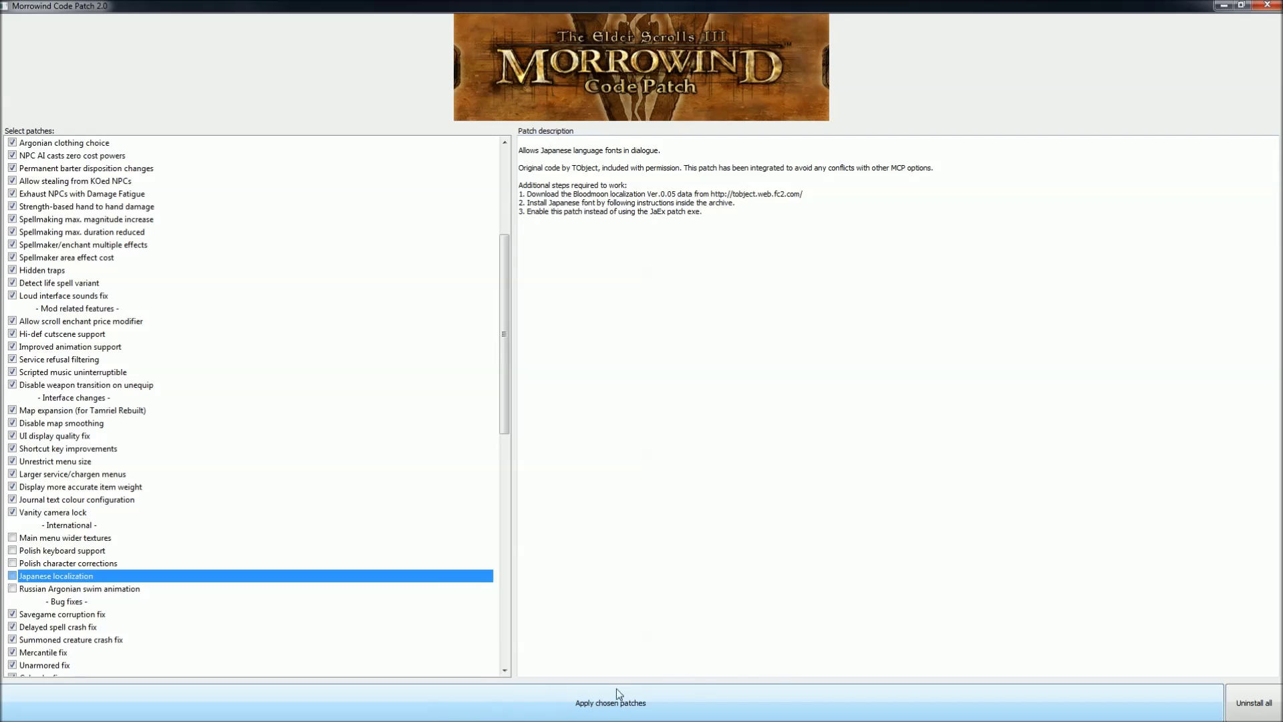
# Apply the chosen code patches and run MoRRoWiNi, allowing the unverified Morrowini.exe to execute
pyautogui.click(617, 709)
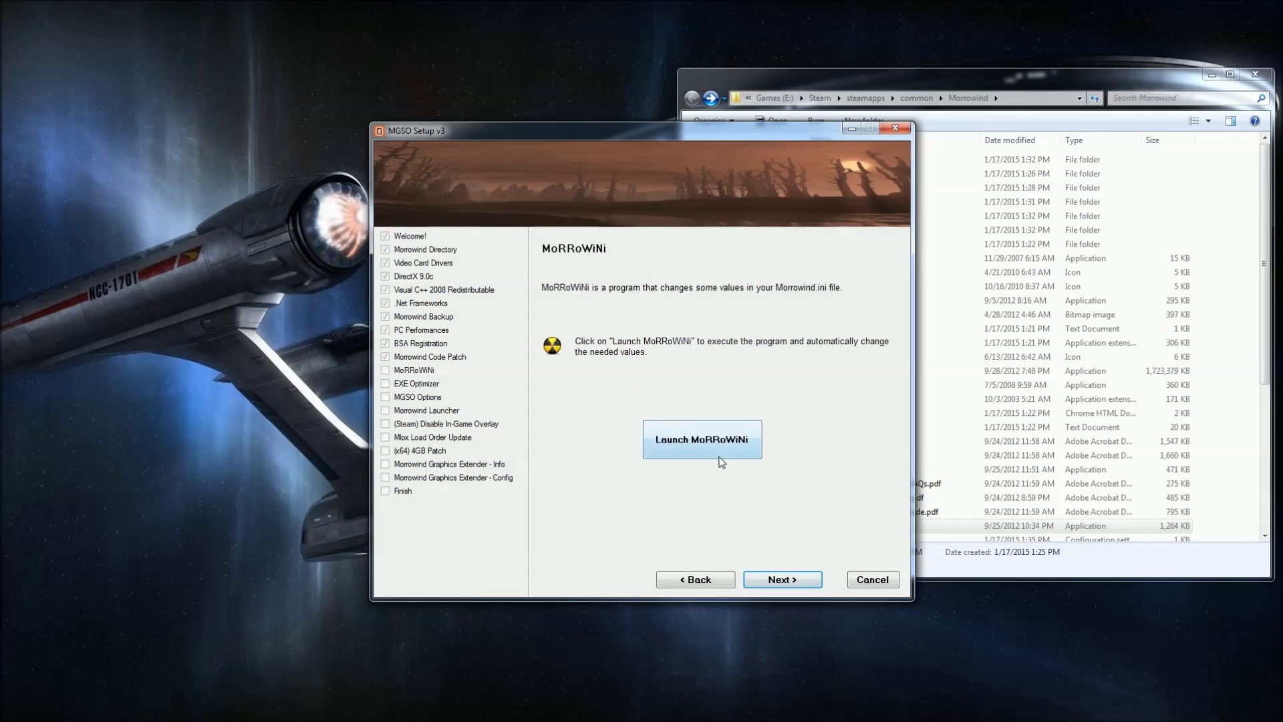
pyautogui.click(709, 454)
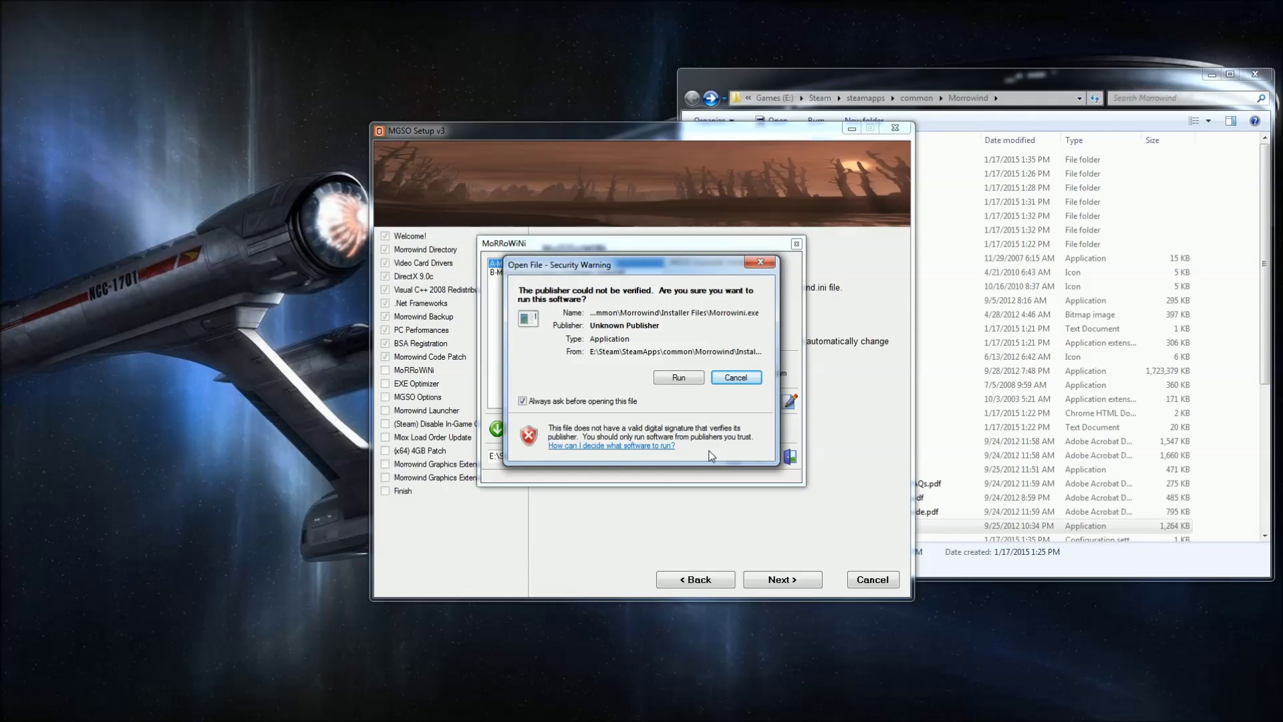
pyautogui.hotkey('ctrl', 'shift', 'Escape')
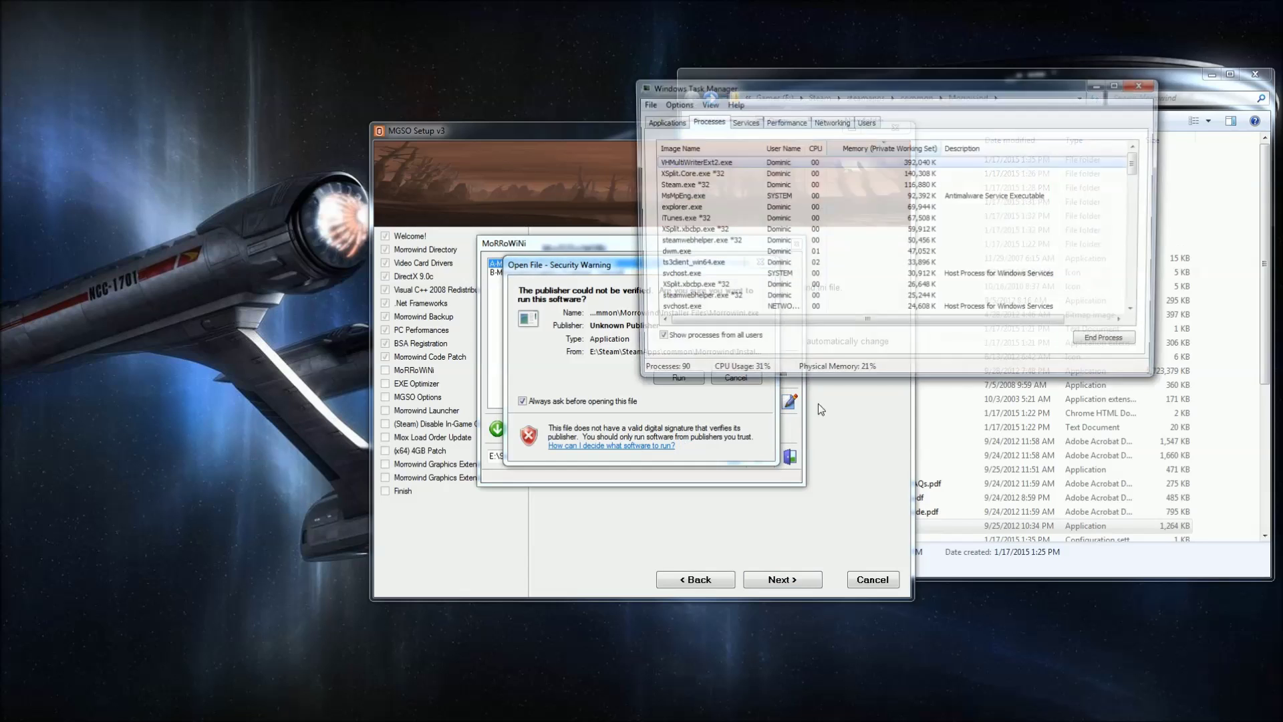
pyautogui.click(1145, 83)
pyautogui.click(679, 378)
pyautogui.click(790, 401)
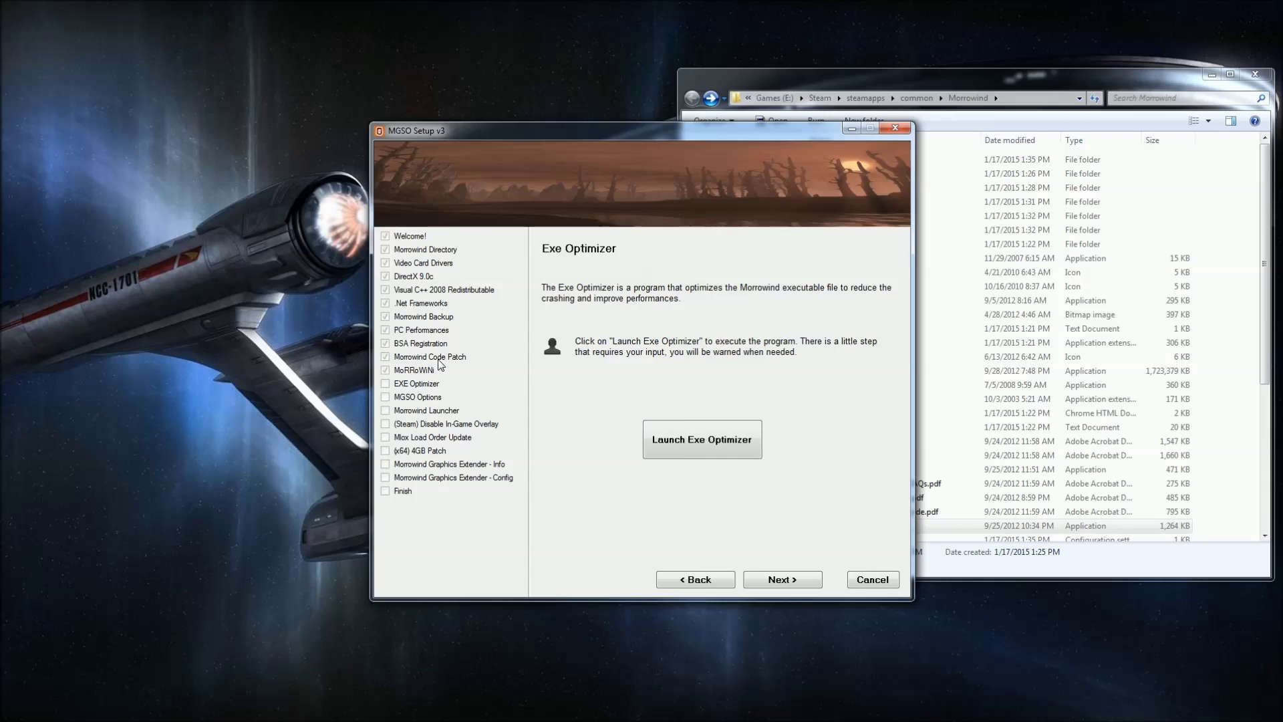
# Launch Exe Optimizer from the MGSO setup and allow the unverified Exeoptimizer.exe to run
pyautogui.click(664, 442)
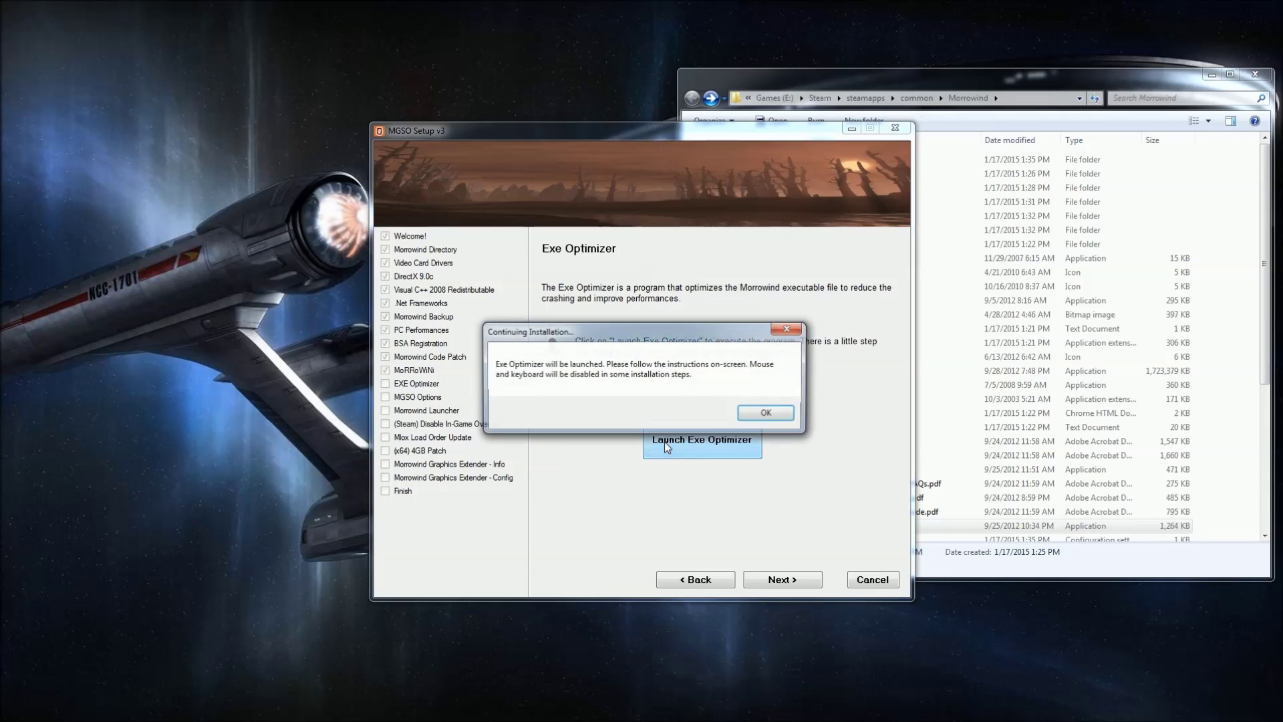
pyautogui.click(774, 411)
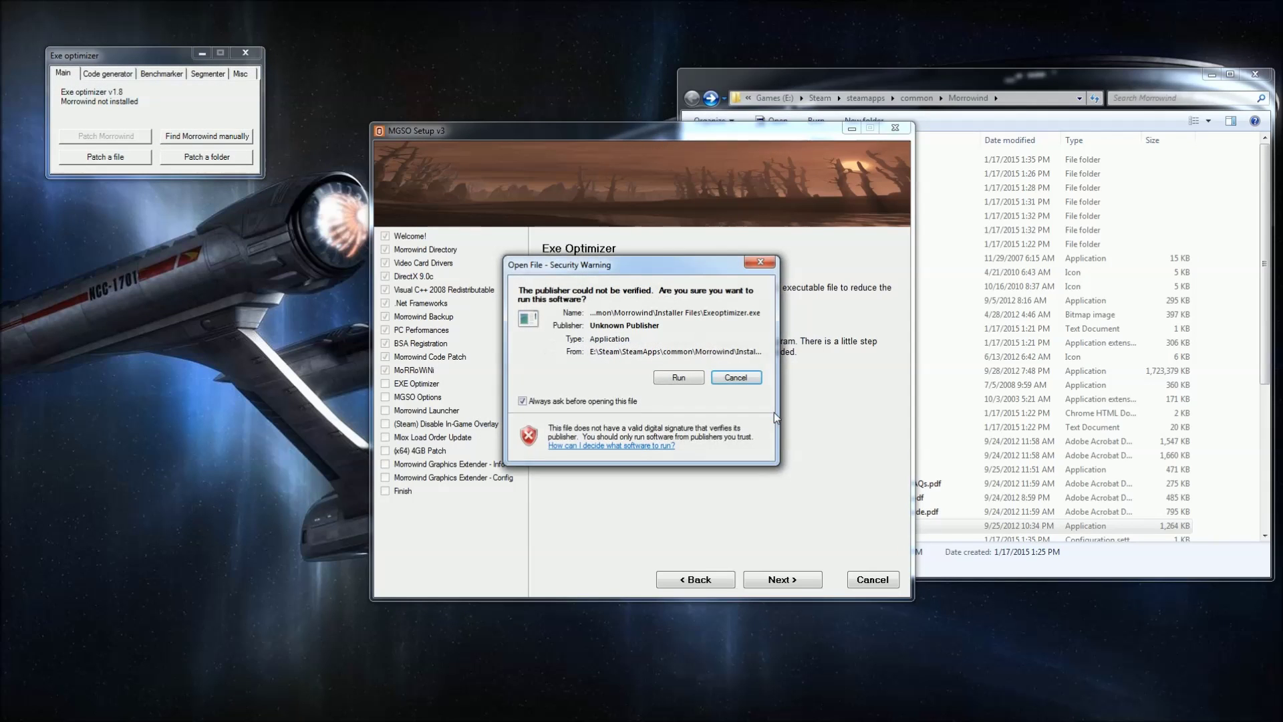
pyautogui.hotkey('ctrl', 'shift', 'Escape')
pyautogui.click(1144, 82)
pyautogui.click(676, 381)
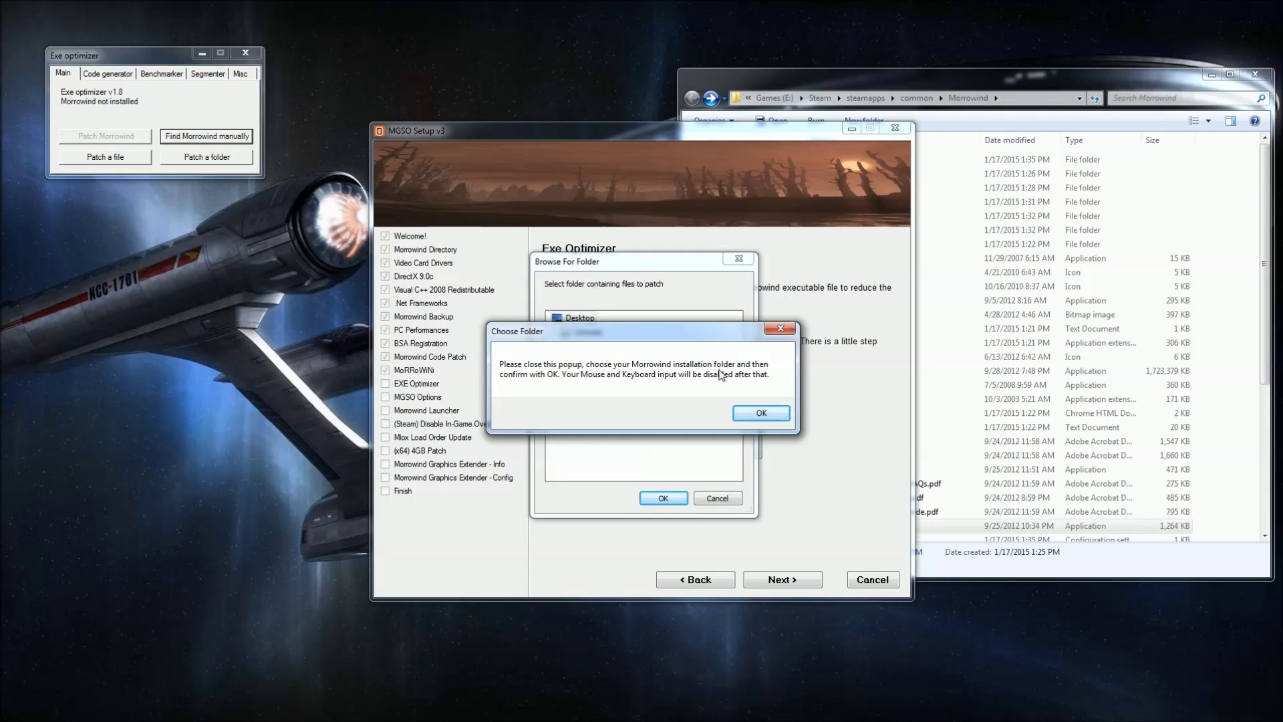
# Choose the Morrowind installation folder inside Steam's SteamApps\common folder on drive E and let Exe Optimizer patch it
pyautogui.click(756, 412)
pyautogui.click(553, 361)
pyautogui.click(561, 403)
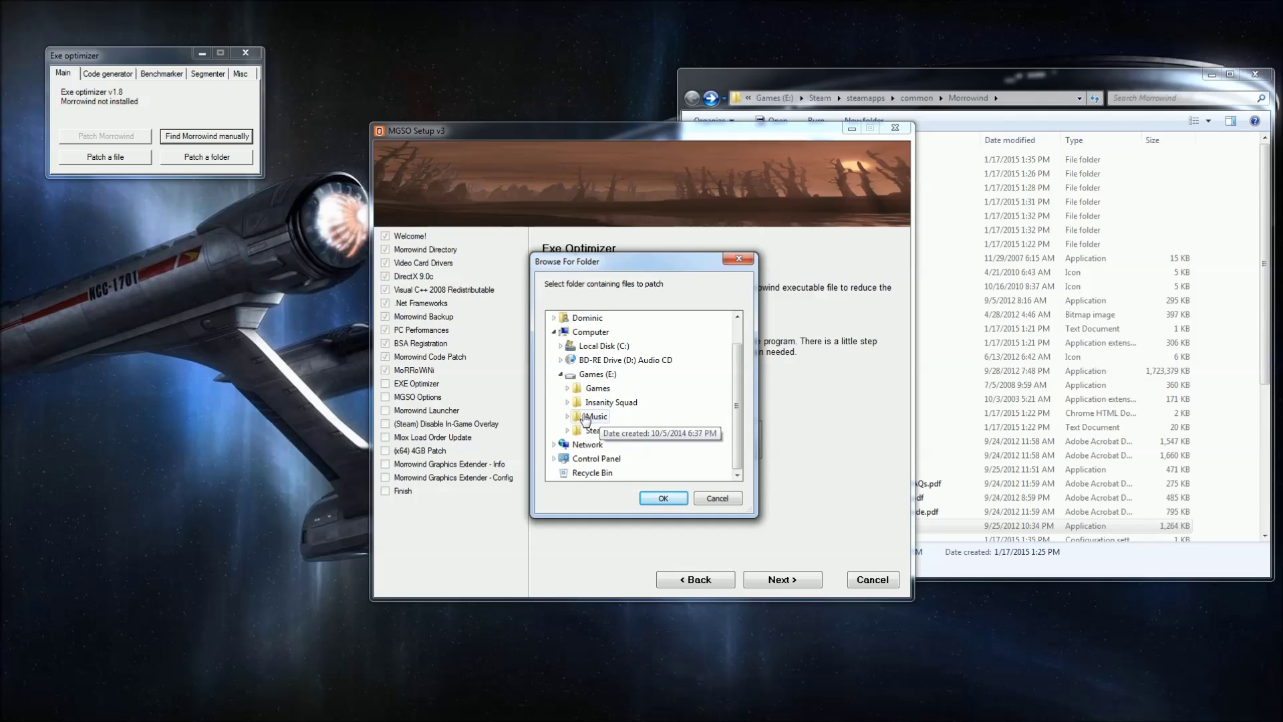
pyautogui.click(568, 430)
pyautogui.click(580, 416)
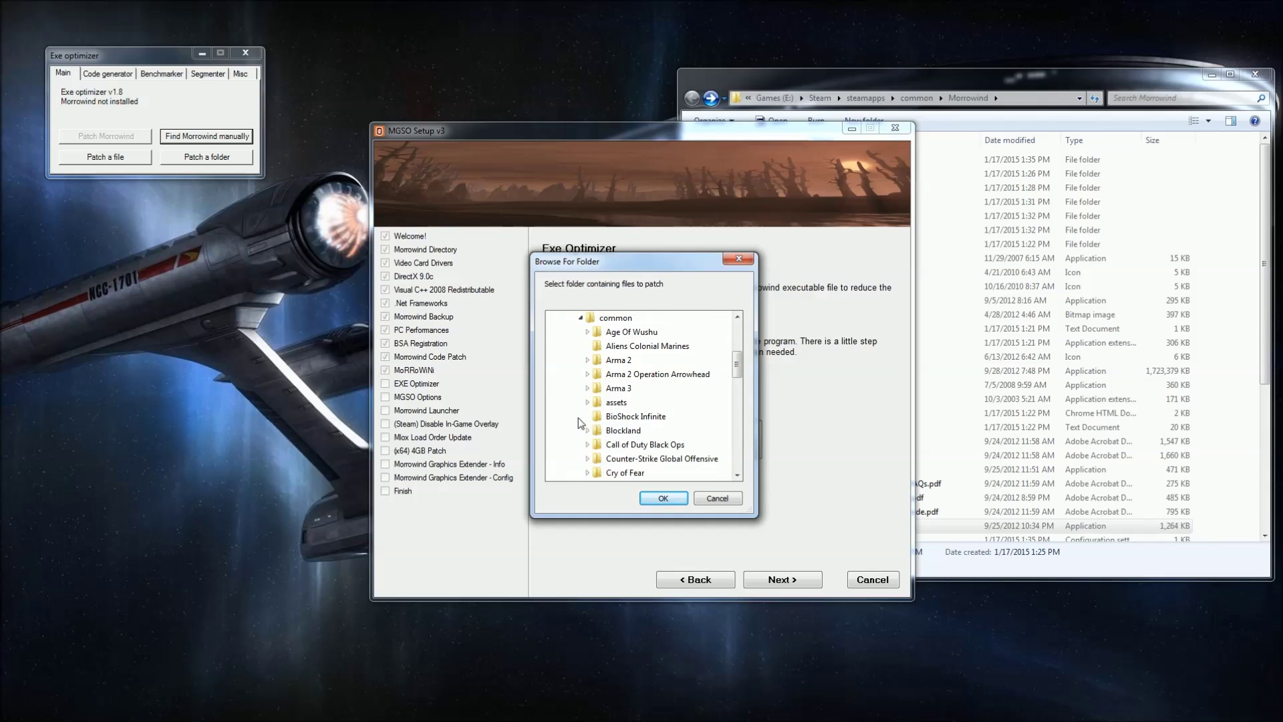
pyautogui.scroll(-3, 618, 423)
pyautogui.scroll(-2, 619, 423)
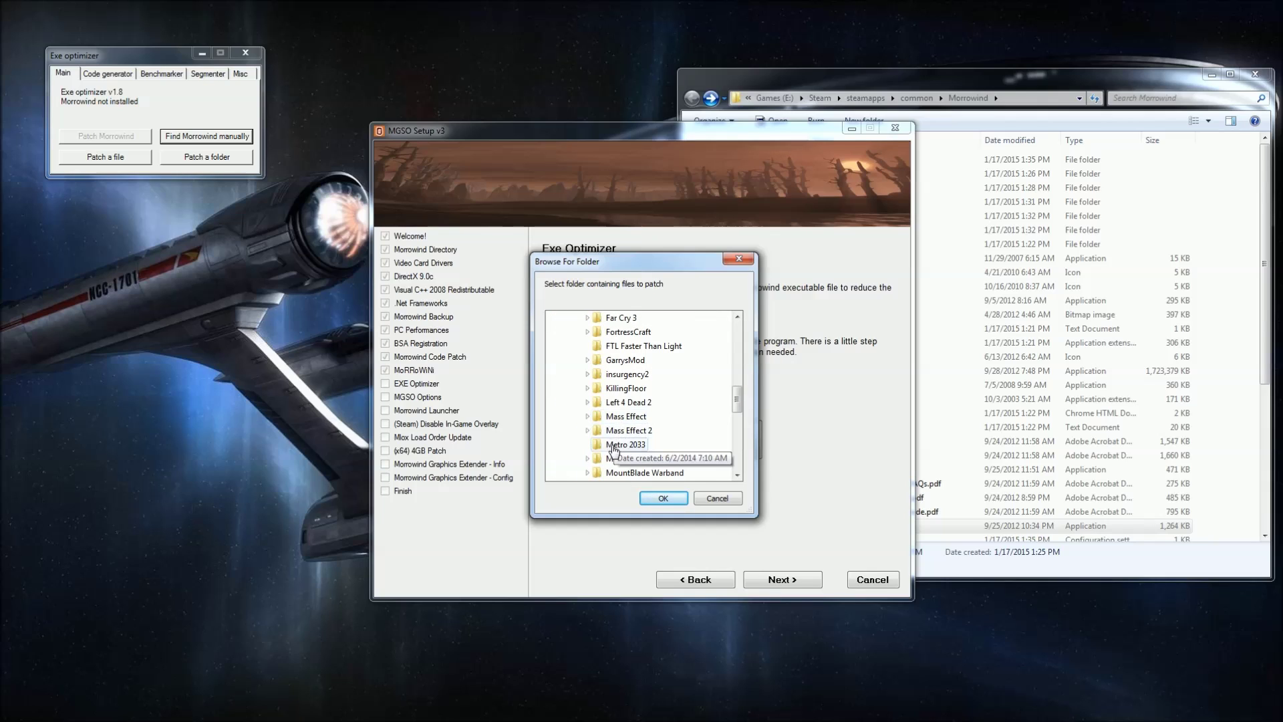
pyautogui.scroll(10, 641, 458)
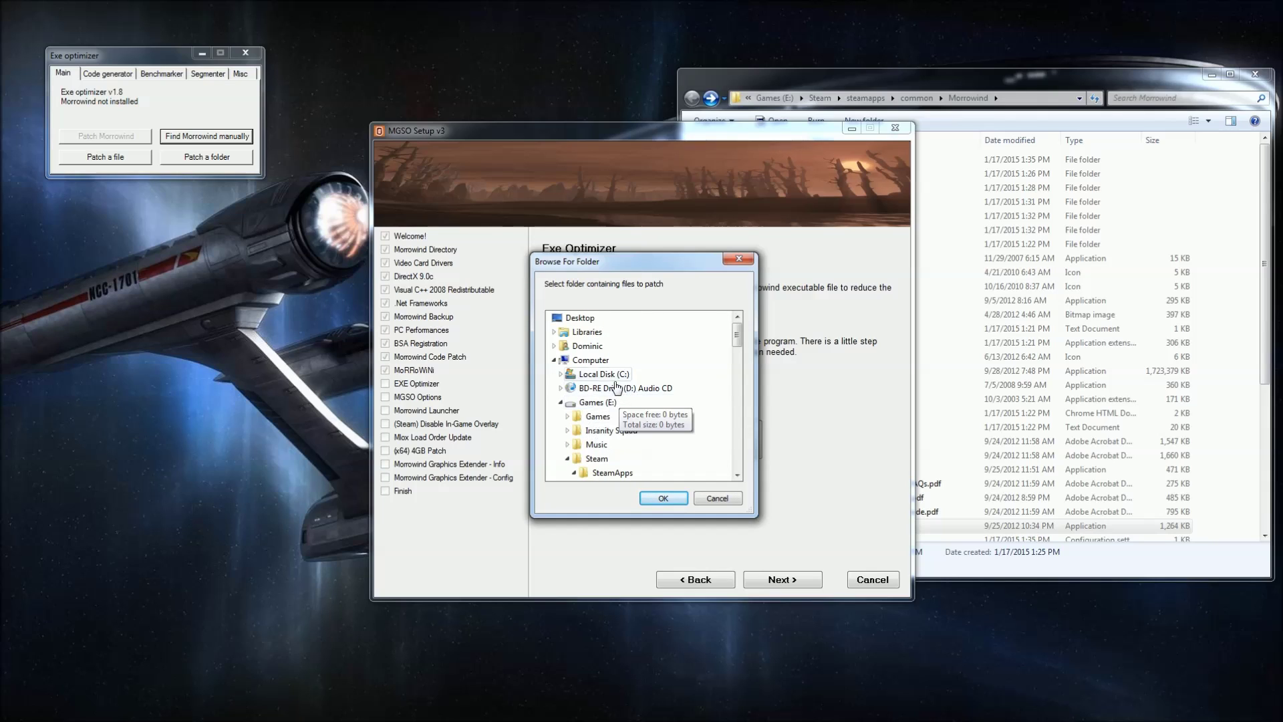
pyautogui.scroll(-3, 662, 449)
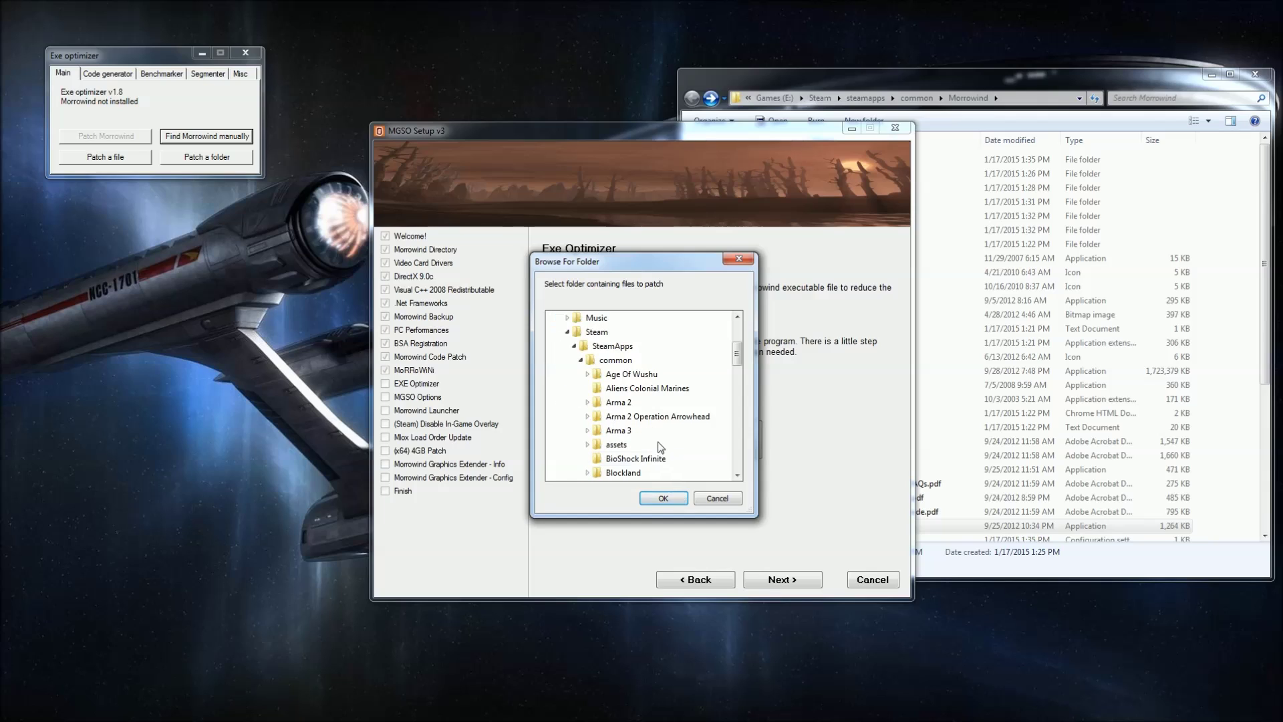
pyautogui.click(670, 499)
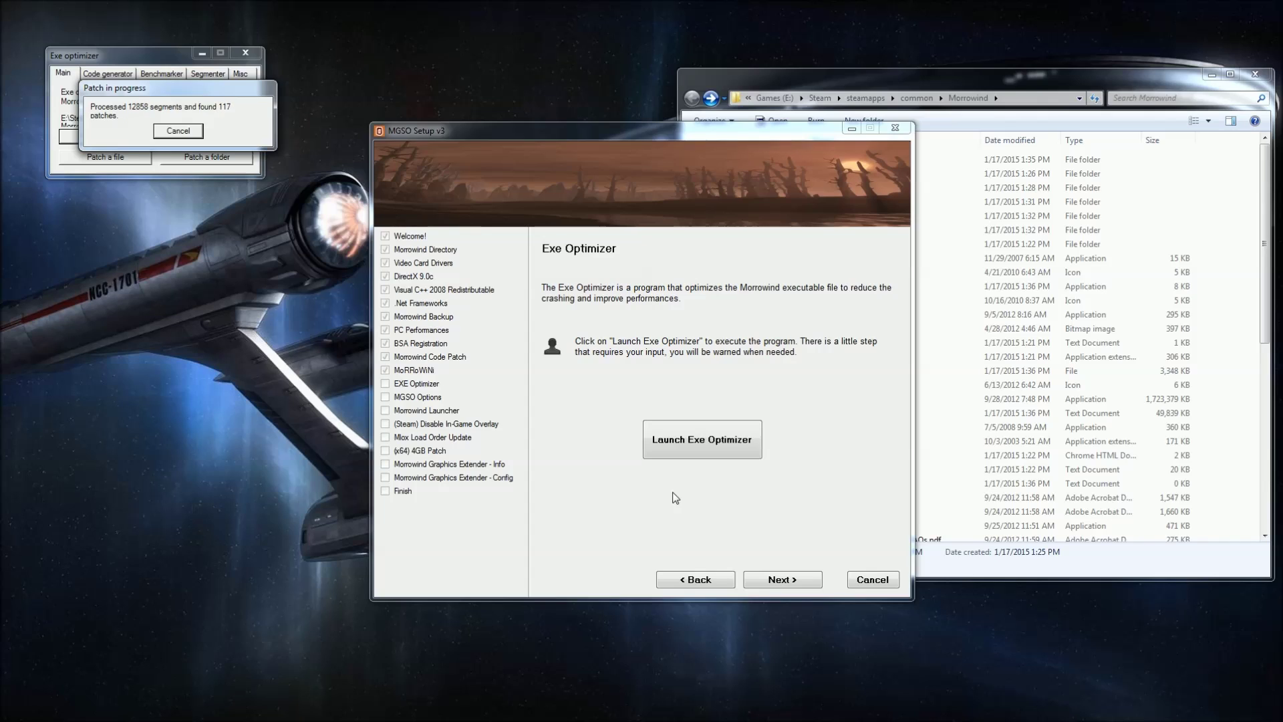
pyautogui.press('Return')
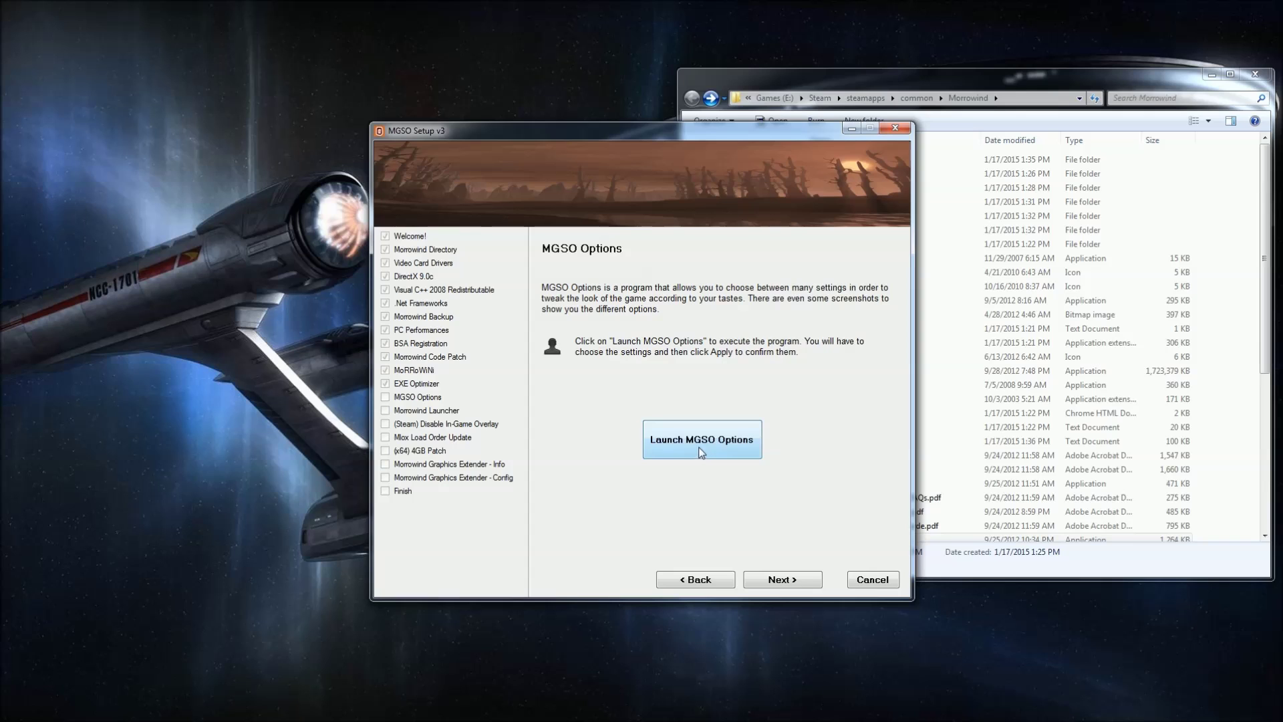
# Launch MGSO Options, allow it to run and dismiss the introductory notice
pyautogui.click(701, 452)
pyautogui.click(681, 408)
pyautogui.click(678, 377)
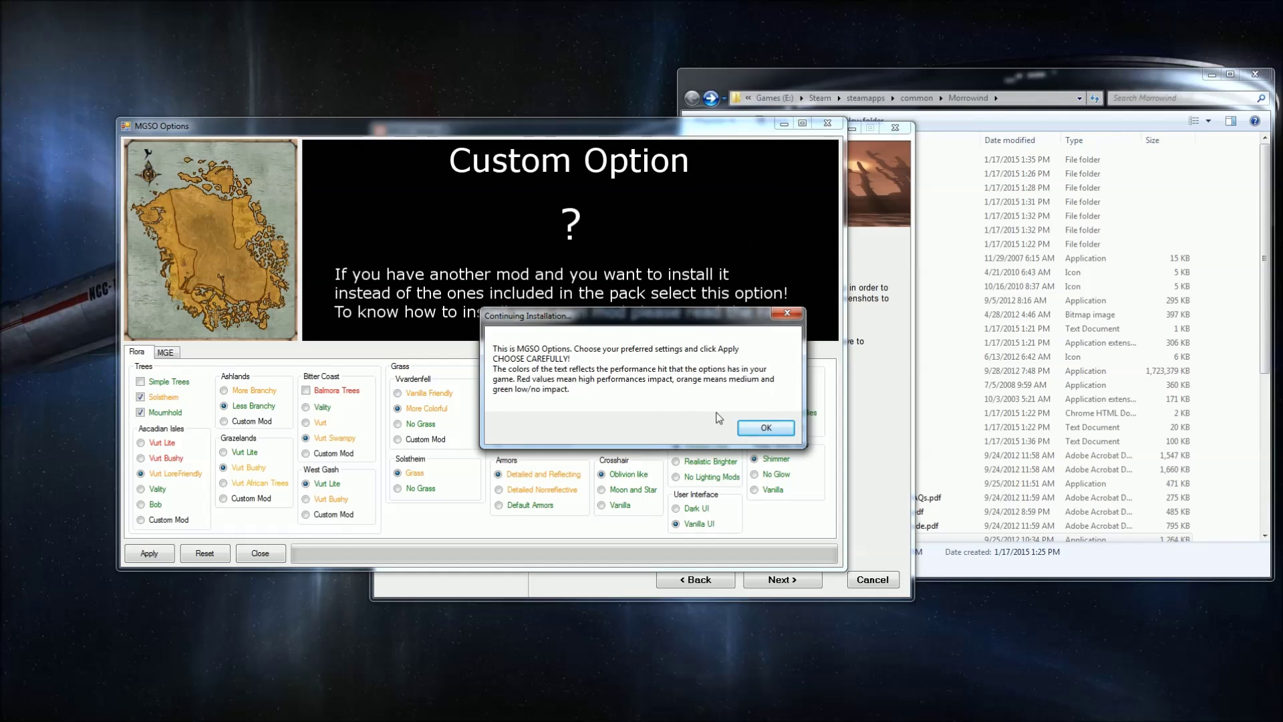
pyautogui.click(774, 427)
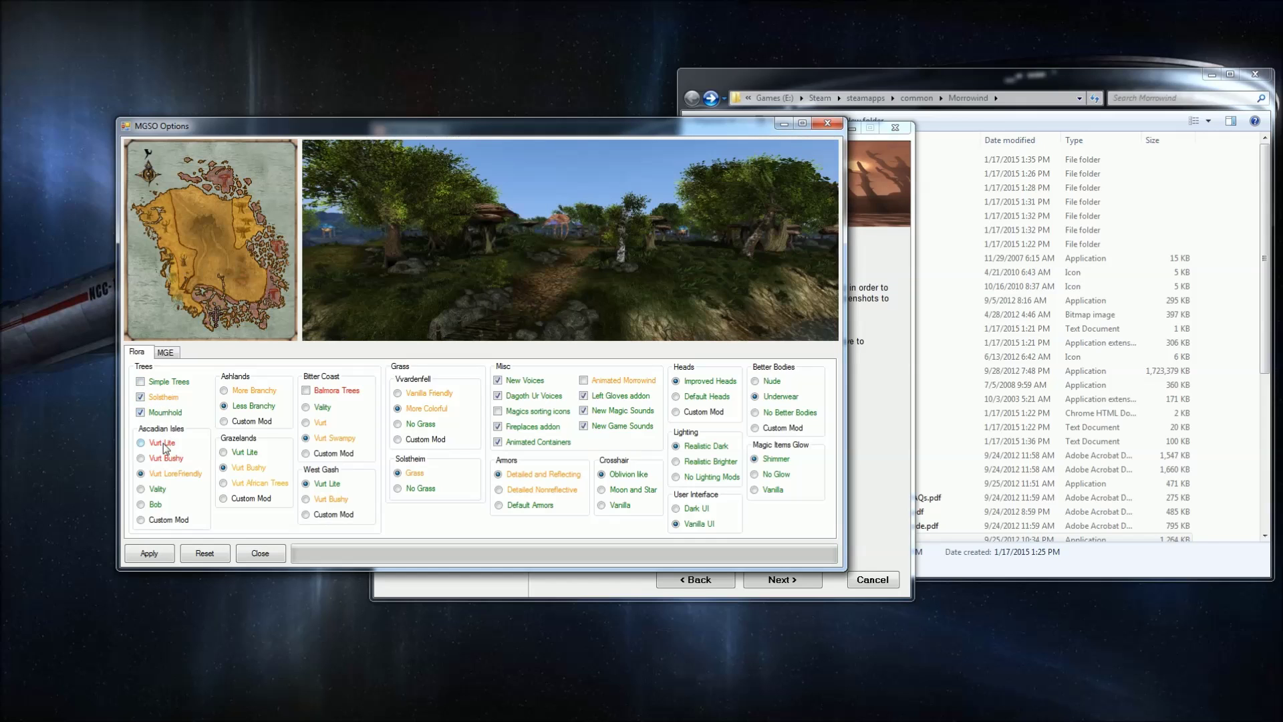
# Set the Ascadian Isles, Ashlands, Grazelands, Bitter Coast, West Gash and Vvardenfell grass to Custom Mod, Solstheim to No Grass, and enable Magics sorting icons
pyautogui.click(226, 499)
pyautogui.click(241, 424)
pyautogui.click(302, 453)
pyautogui.click(324, 515)
pyautogui.click(408, 442)
pyautogui.click(419, 489)
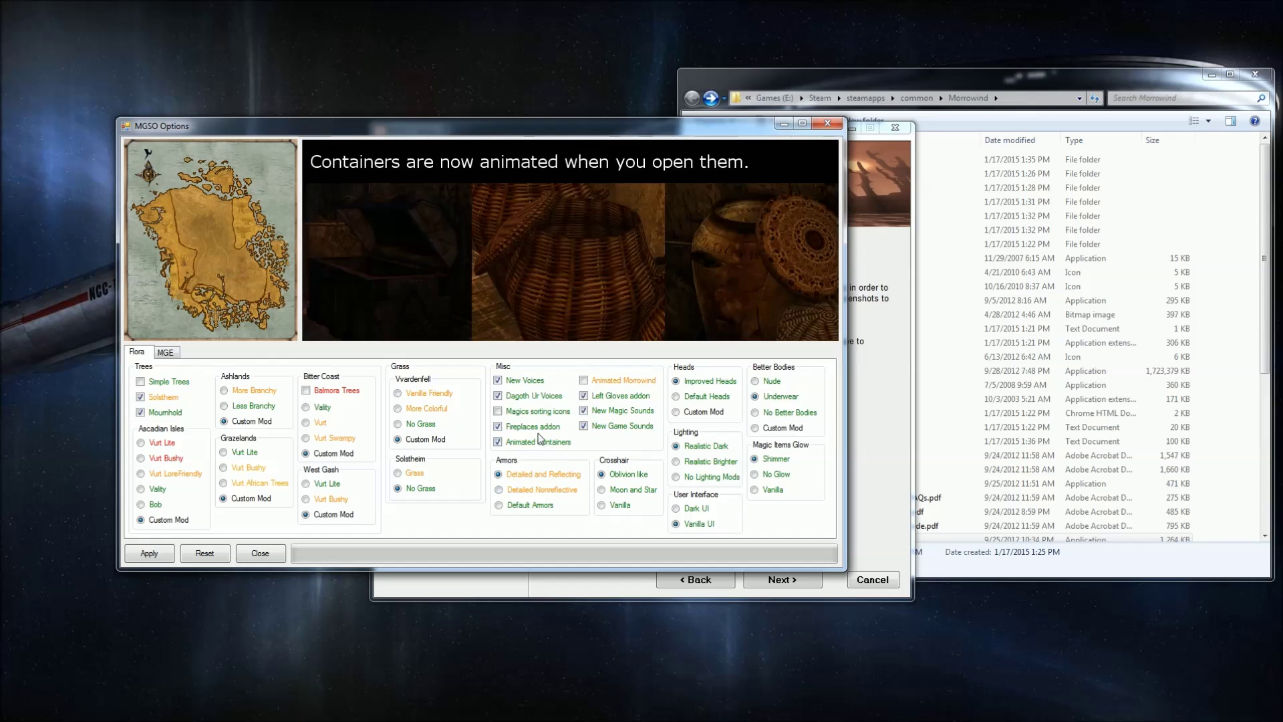
pyautogui.click(515, 417)
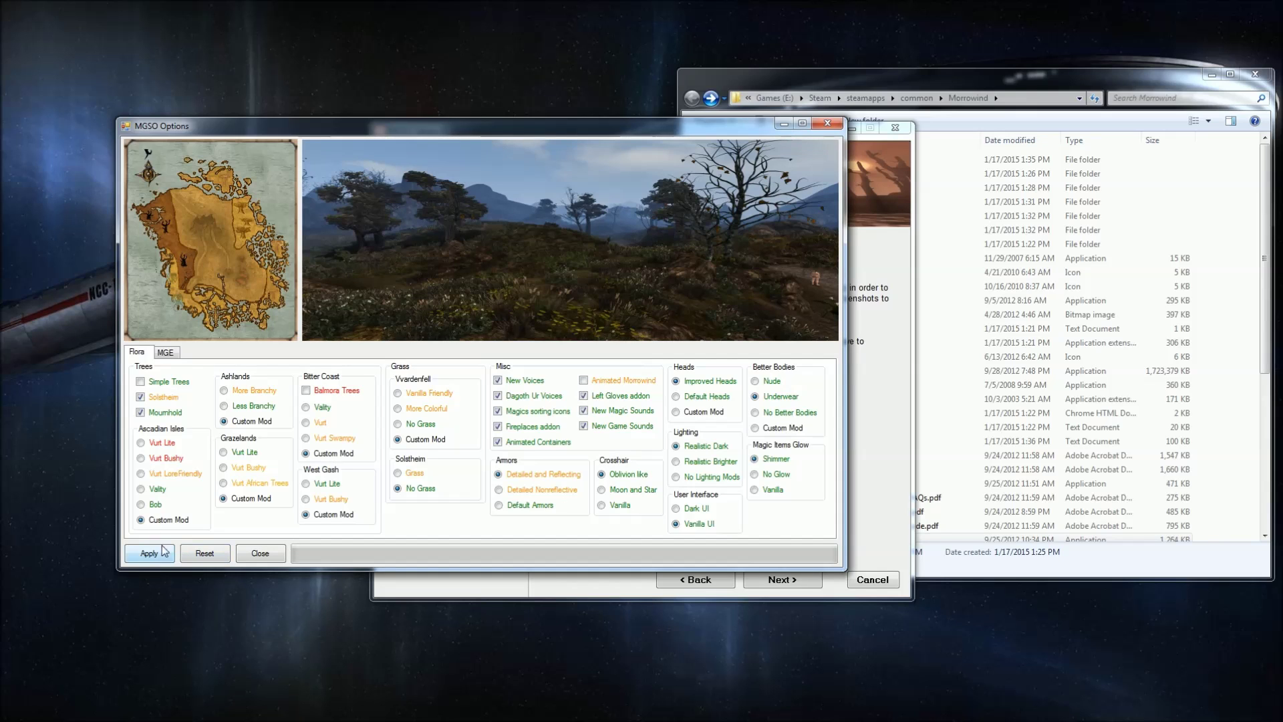
# Check the MGE version choices, keep MGE XE and apply the MGSO options
pyautogui.click(162, 353)
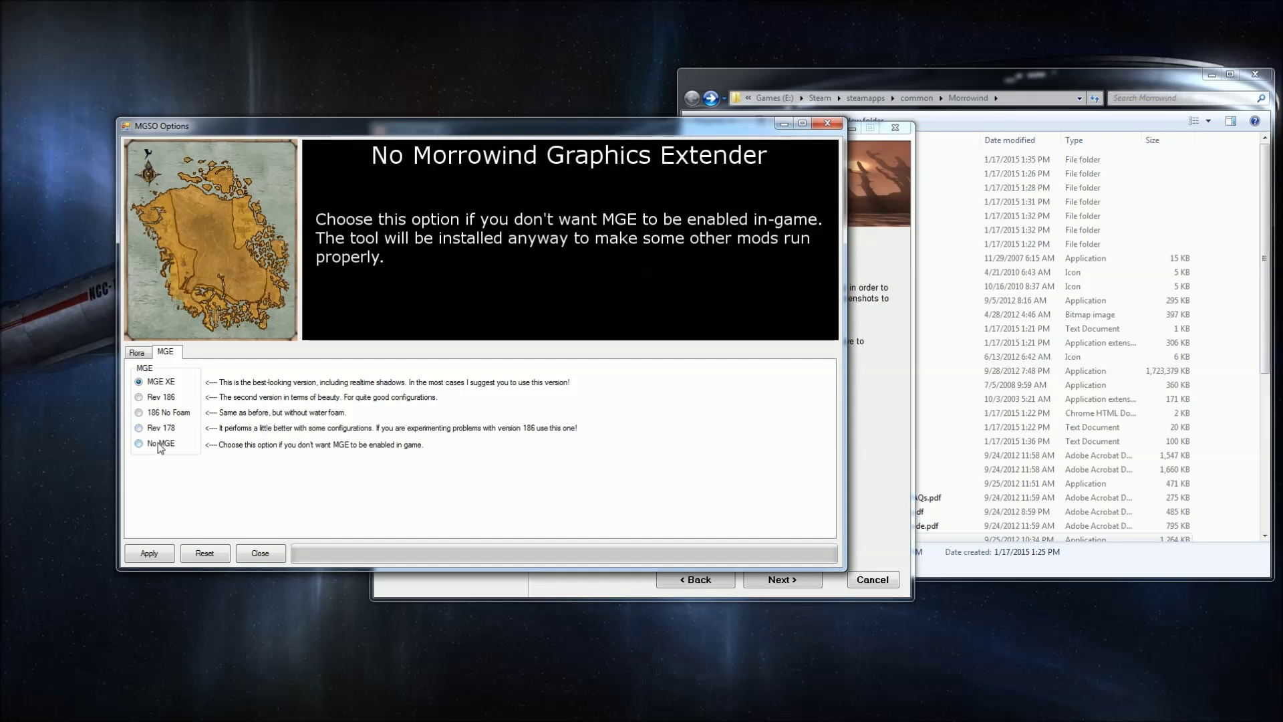
pyautogui.click(161, 557)
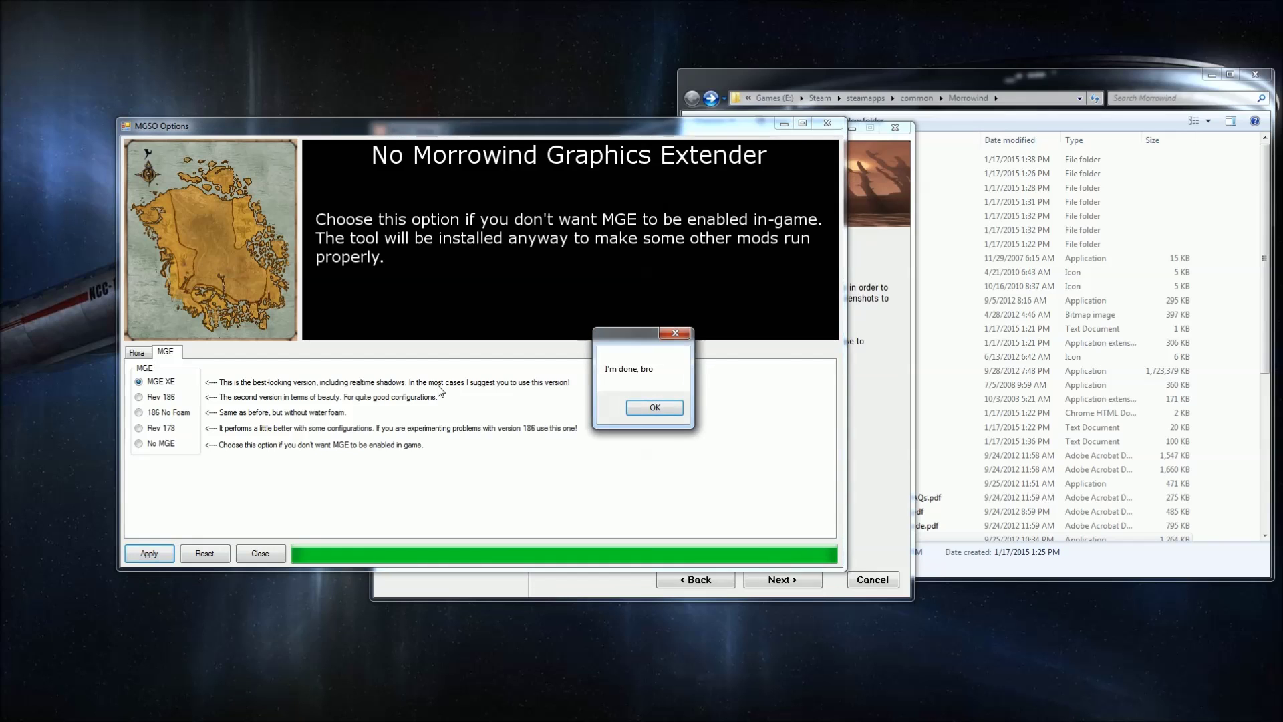
pyautogui.click(661, 403)
pyautogui.click(789, 401)
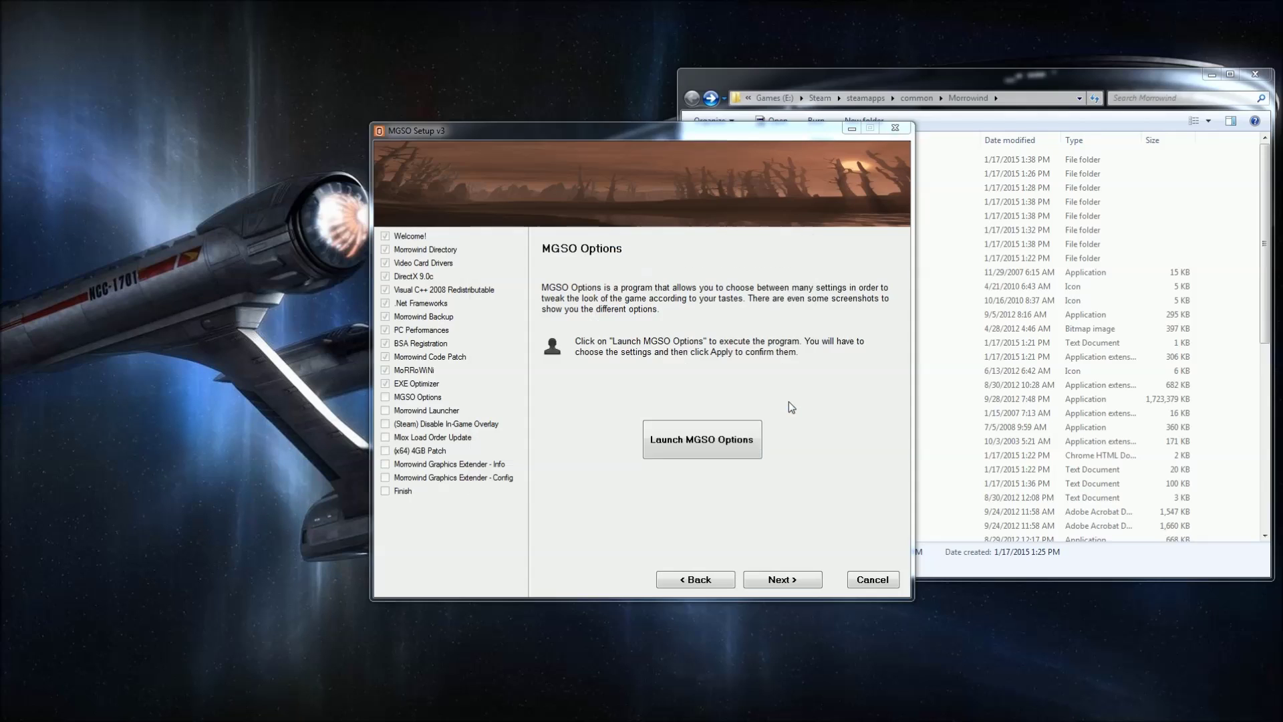
# Run the Morrowind Launcher step of the setup, allowing the unverified MorrowindLauncher.exe to execute
pyautogui.click(680, 435)
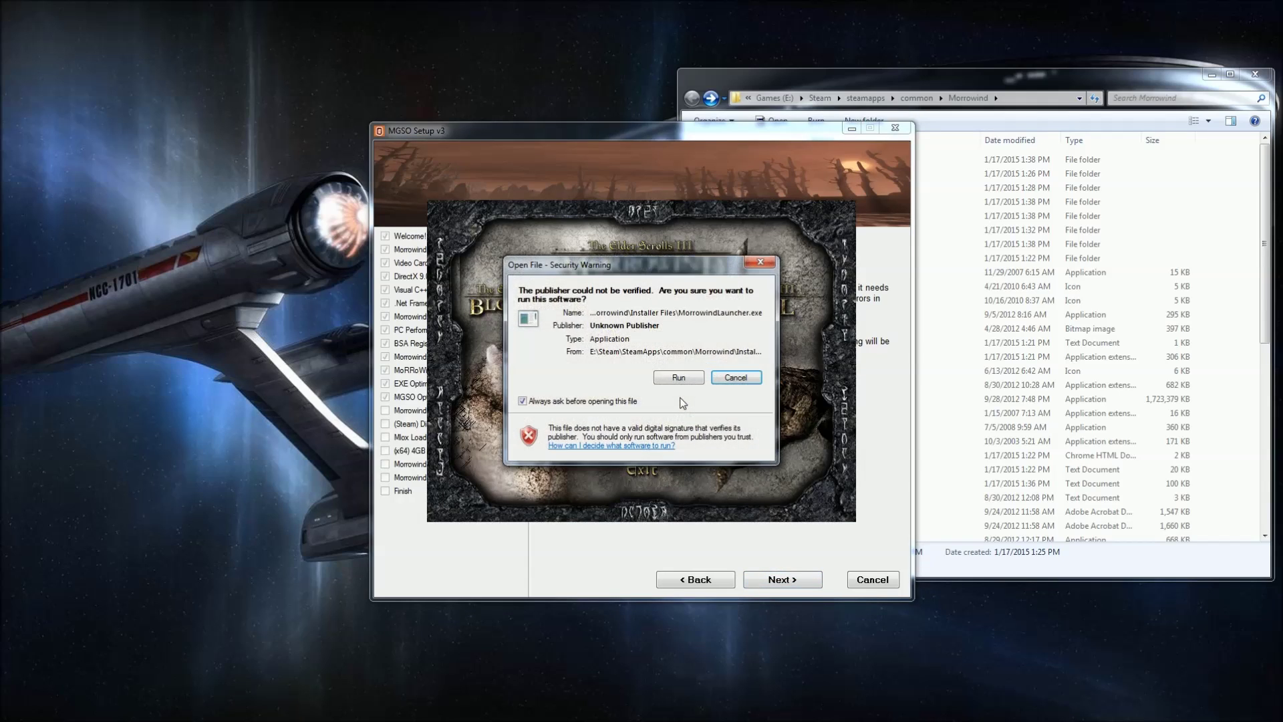
pyautogui.click(686, 376)
pyautogui.click(642, 361)
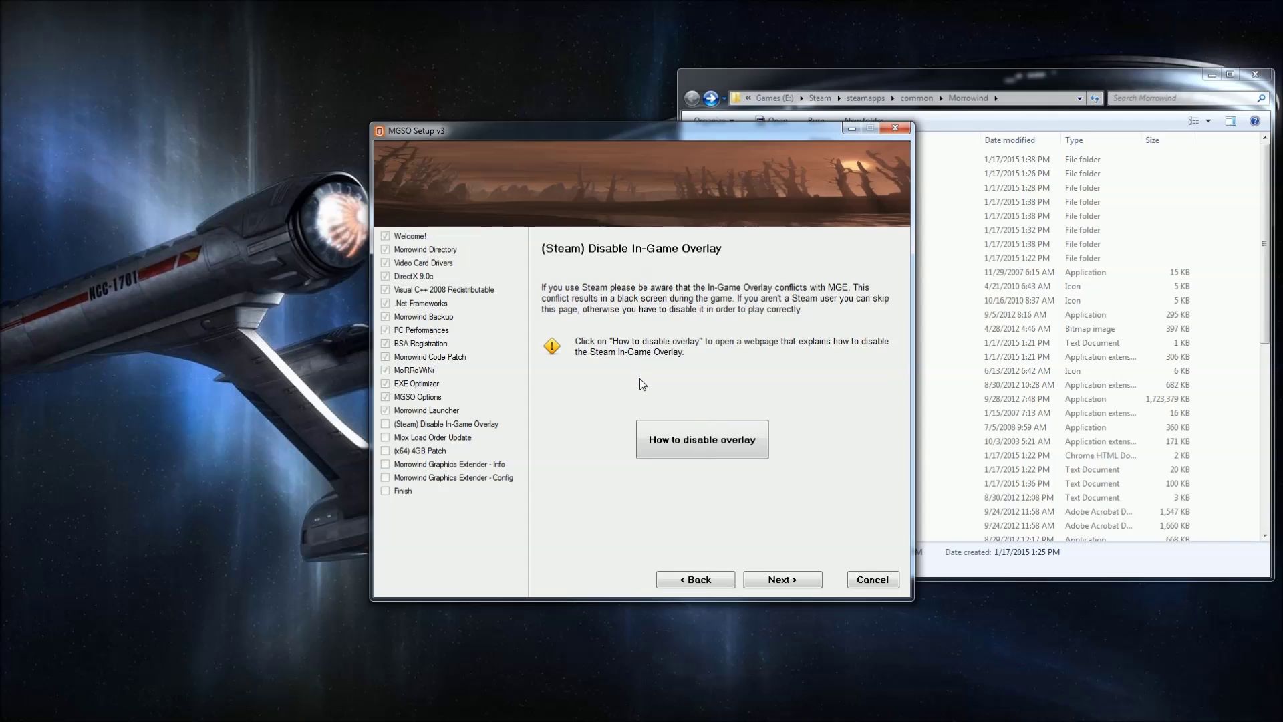
# Open the web page on disabling the Steam overlay, look through its instructions and close the browser
pyautogui.click(694, 439)
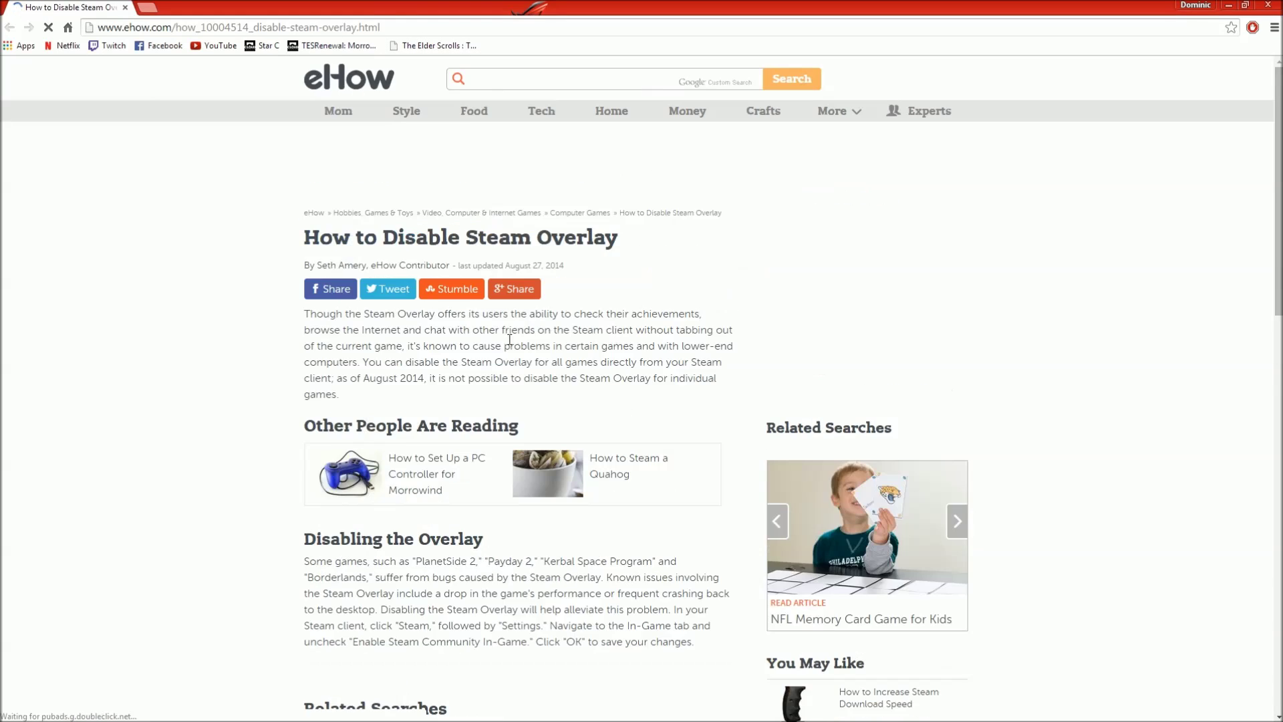
pyautogui.scroll(-15, 508, 340)
pyautogui.scroll(10, 521, 361)
pyautogui.moveTo(357, 223); pyautogui.dragTo(467, 255)
pyautogui.click(559, 288)
pyautogui.click(1268, 5)
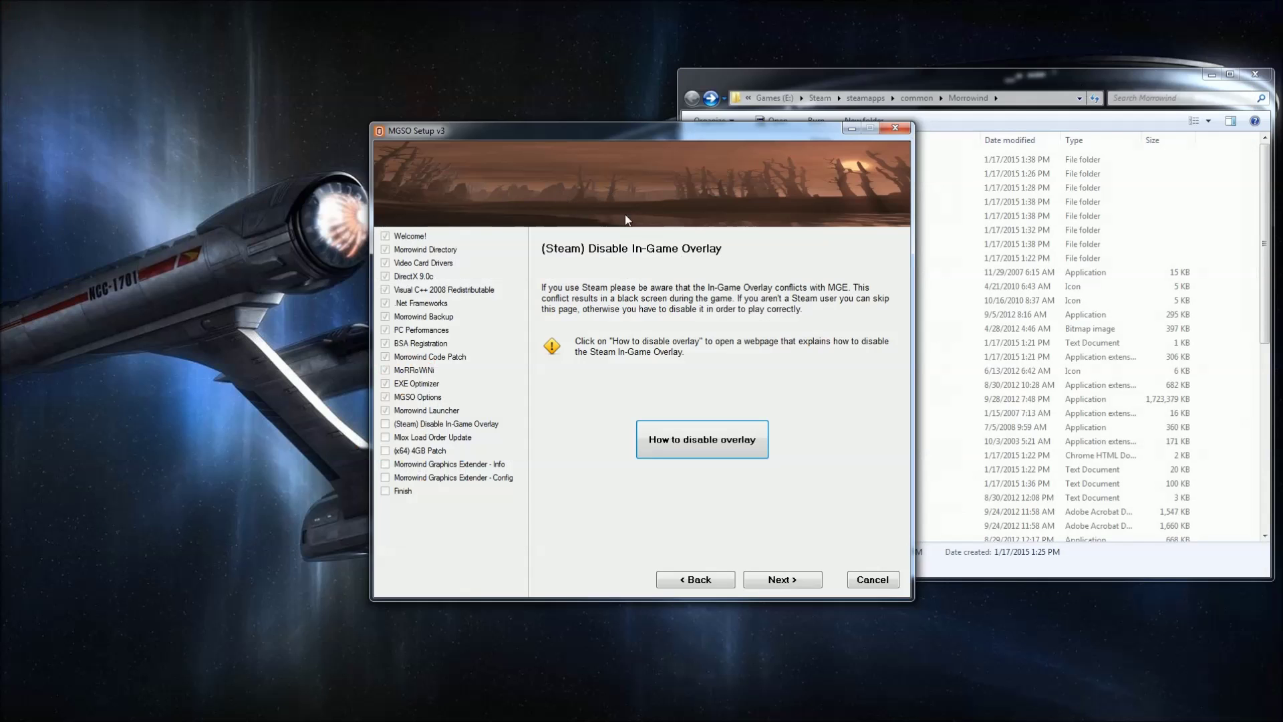
# Continue past the Steam overlay page and update the plugin load order with Mlox, allowing MloxCrash.exe to run, then quit Mlox
pyautogui.click(787, 591)
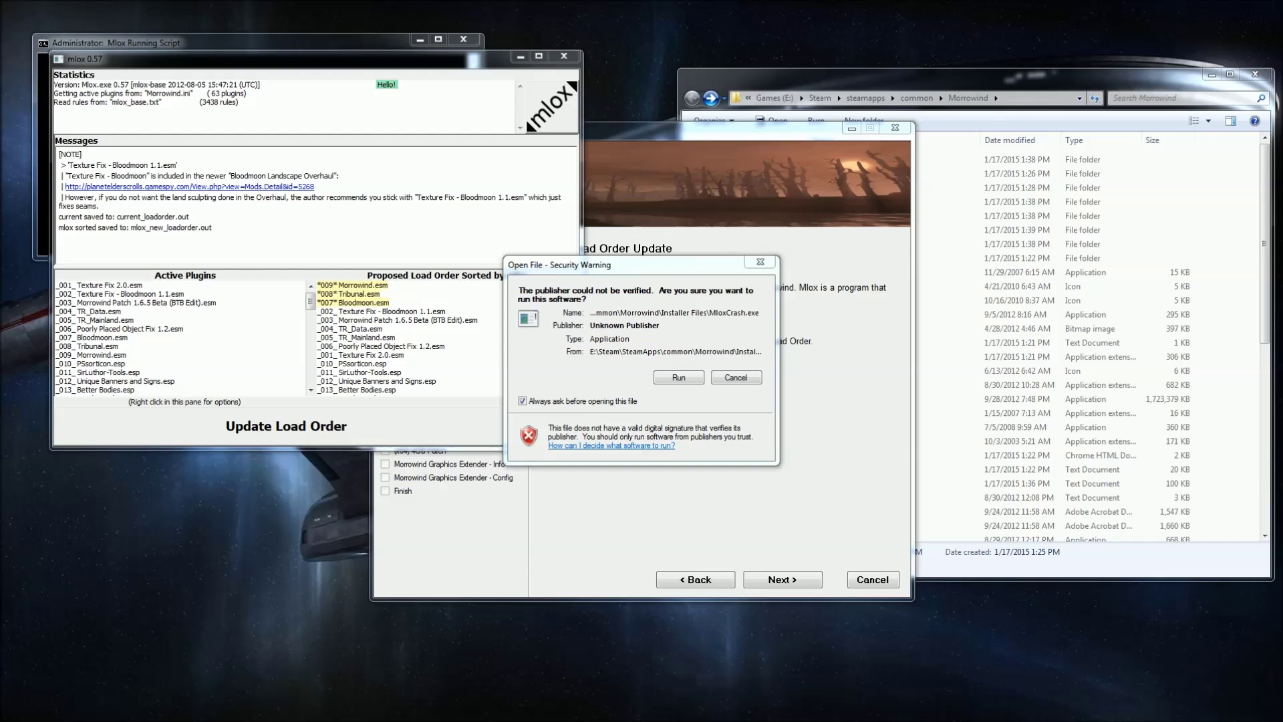
pyautogui.hotkey('ctrl', 'shift', 'Escape')
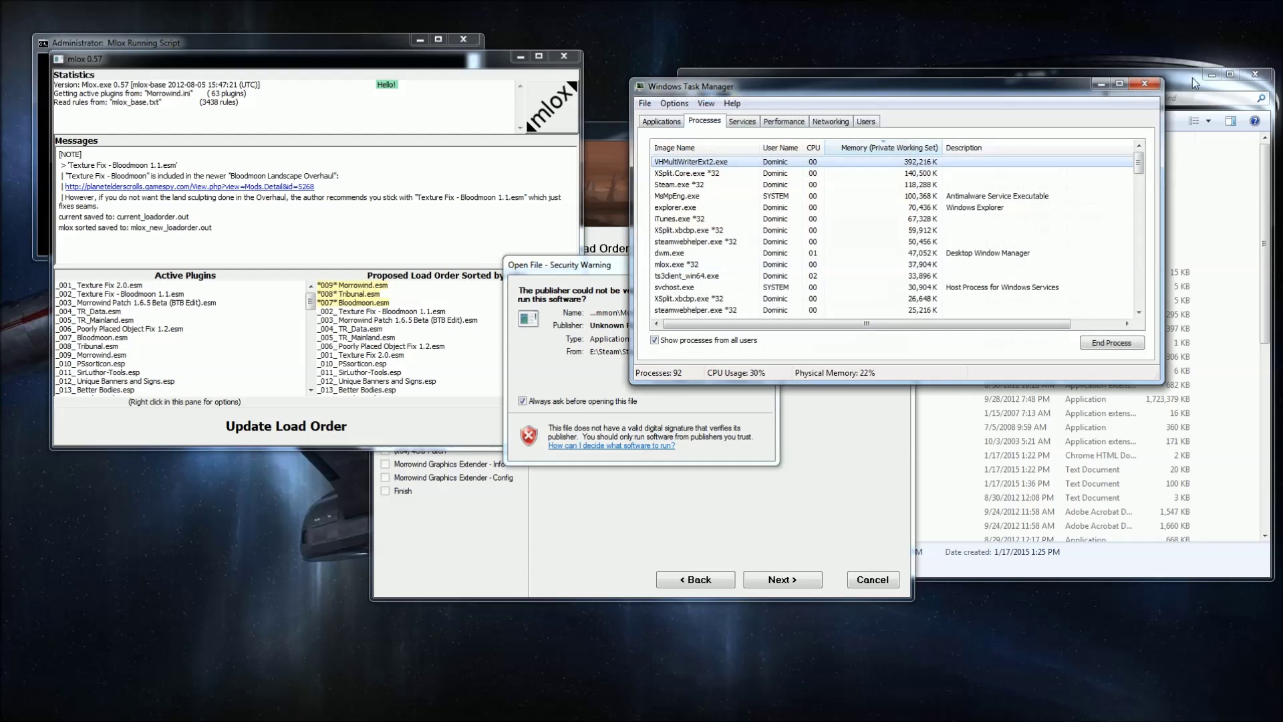
pyautogui.click(1145, 85)
pyautogui.click(682, 380)
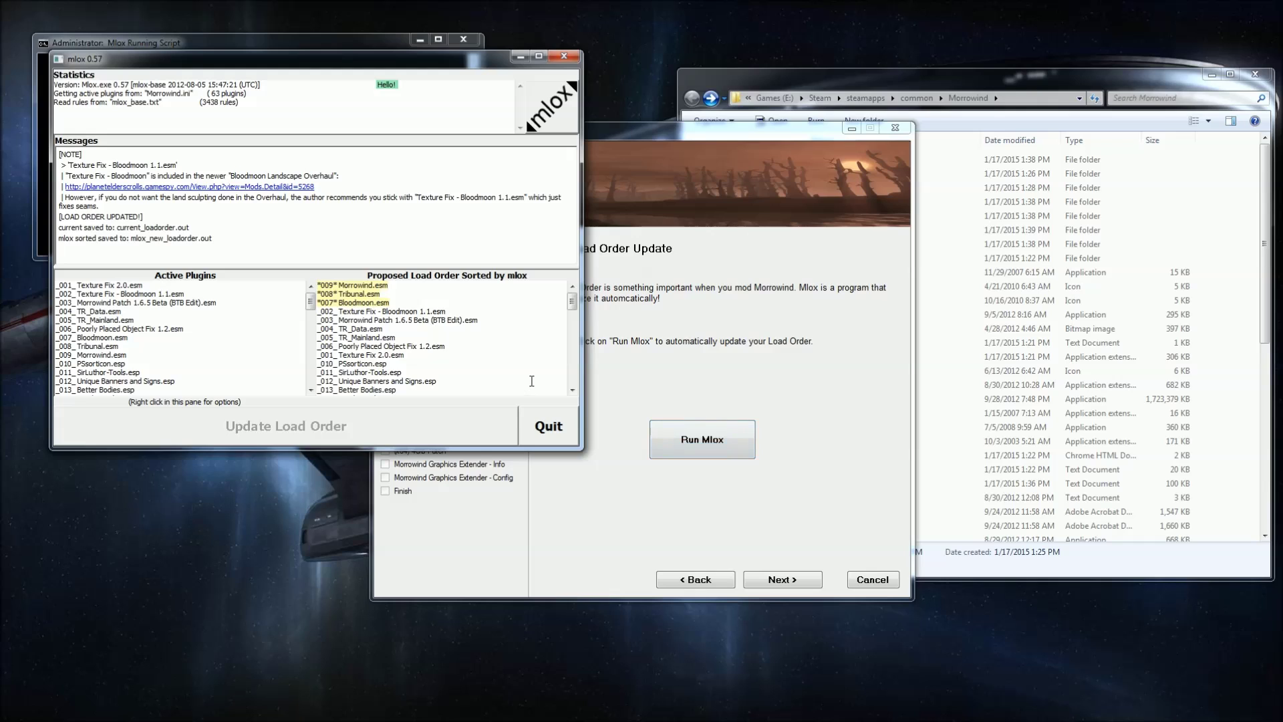
pyautogui.click(548, 426)
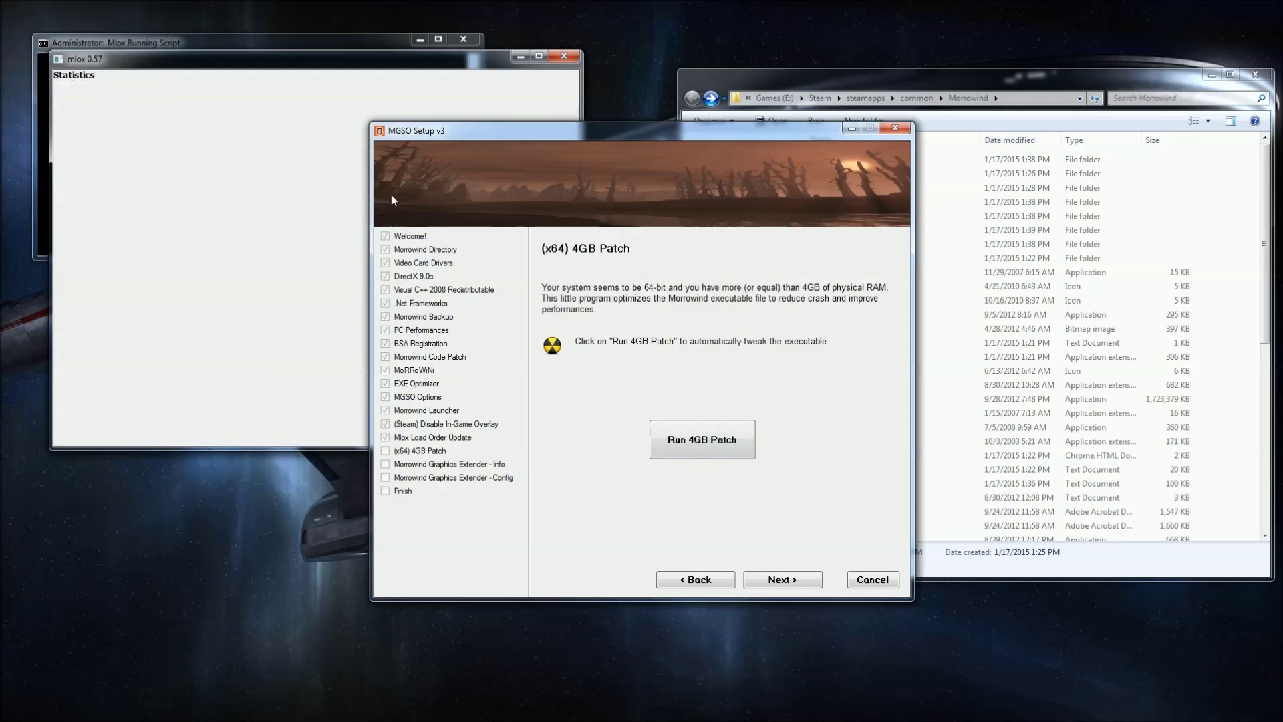
# Run the 4GB Patch on Morrowind.exe
pyautogui.click(731, 445)
pyautogui.write('Morrowind.exe')
pyautogui.press('Return')
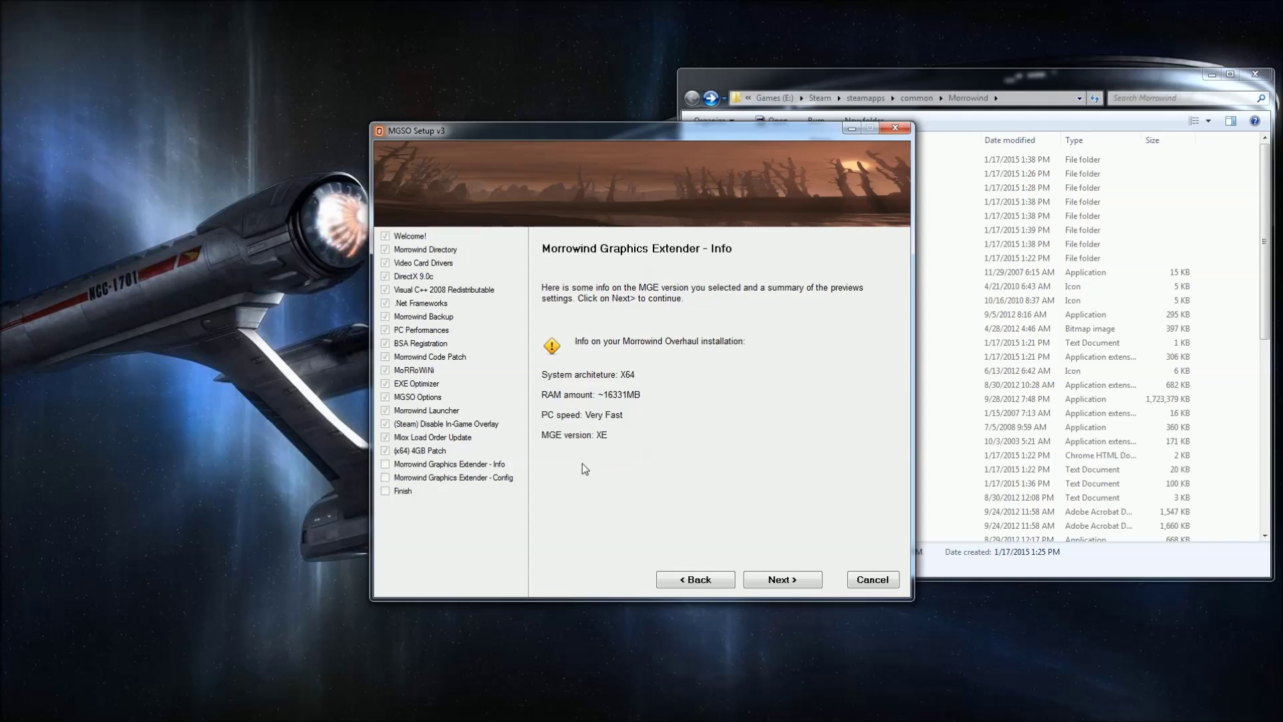
# Keep the automatic Morrowind Graphics Extender settings and run MGE, allowing the unverified MGEXE.exe to execute
pyautogui.click(780, 581)
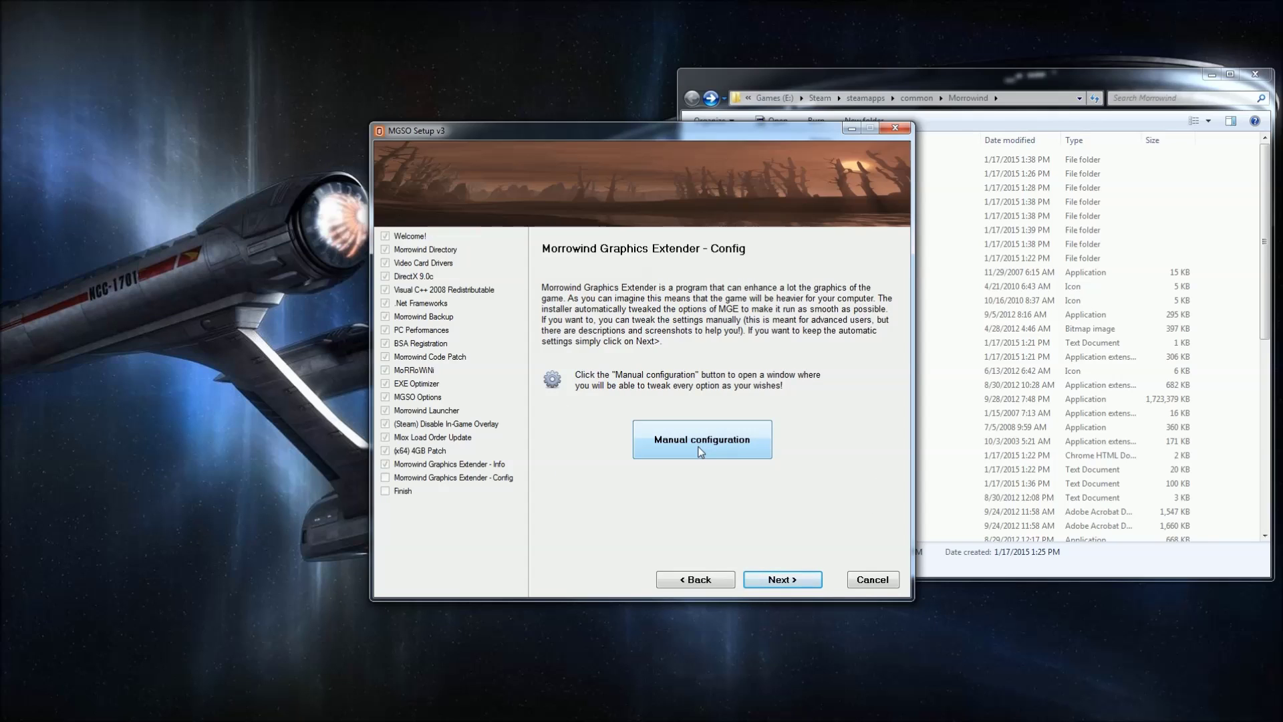
pyautogui.click(794, 580)
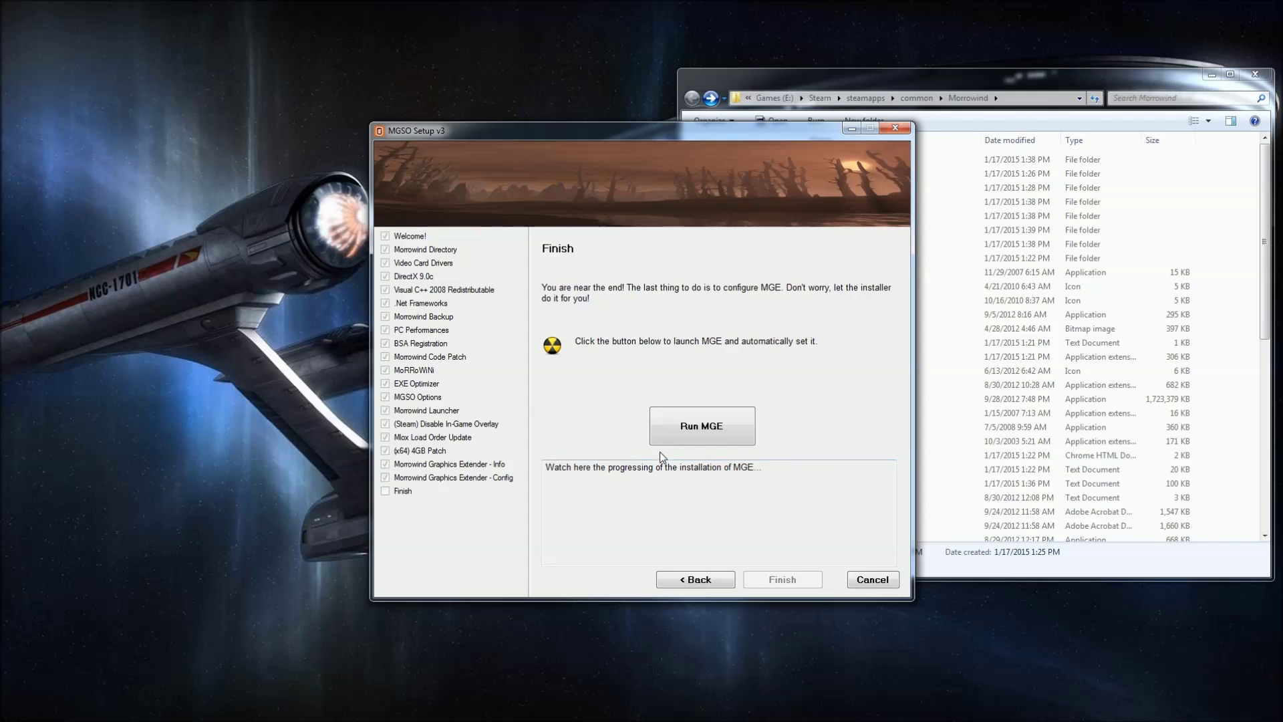
pyautogui.click(684, 419)
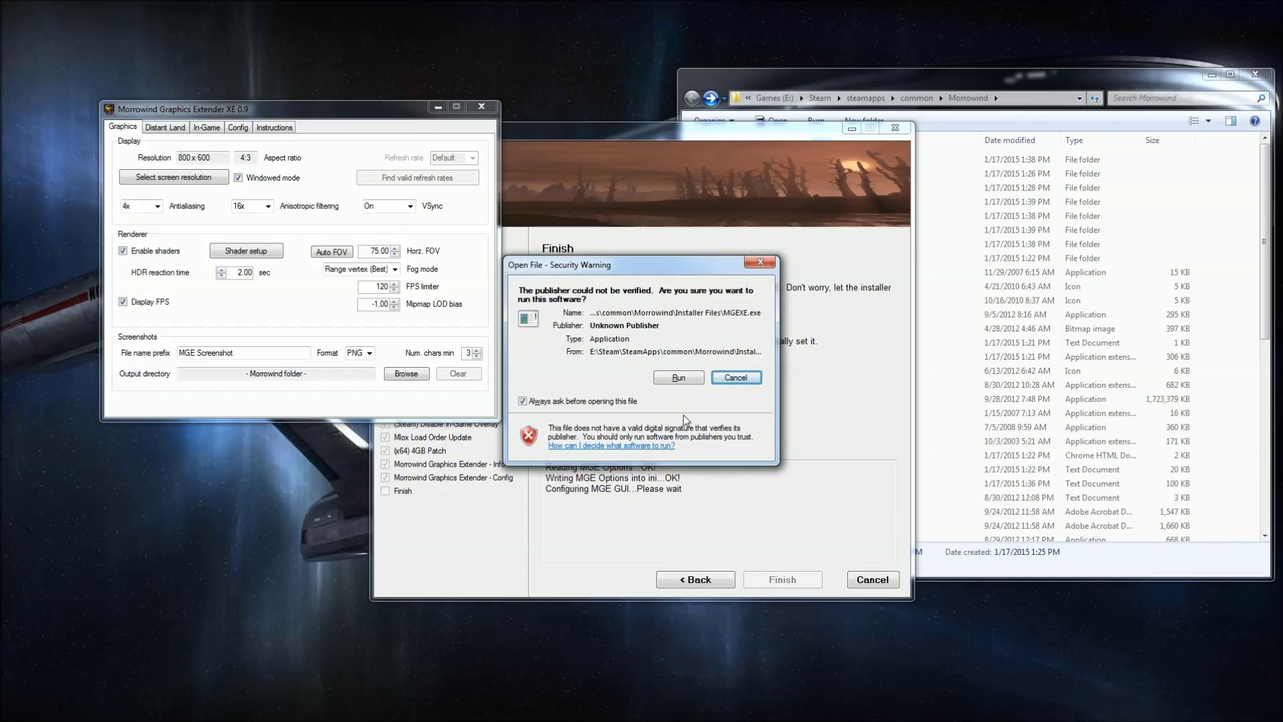
pyautogui.hotkey('ctrl', 'shift', 'Escape')
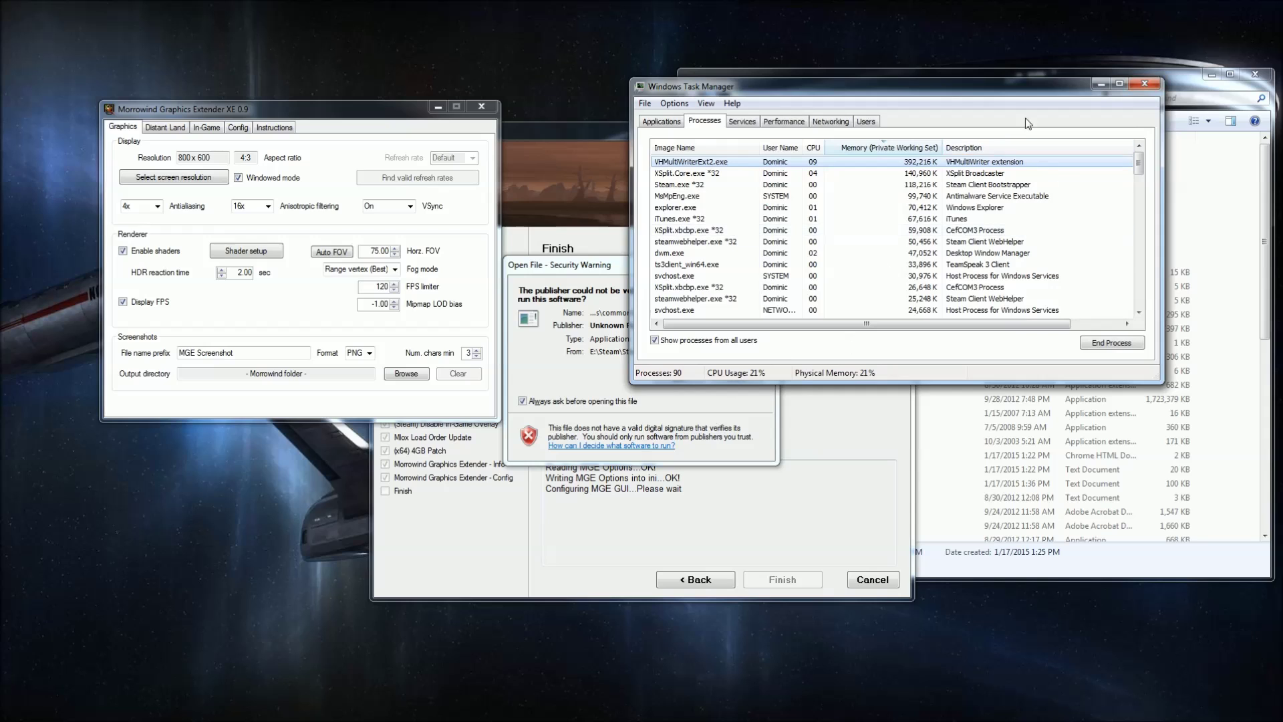
pyautogui.click(1145, 83)
pyautogui.click(668, 383)
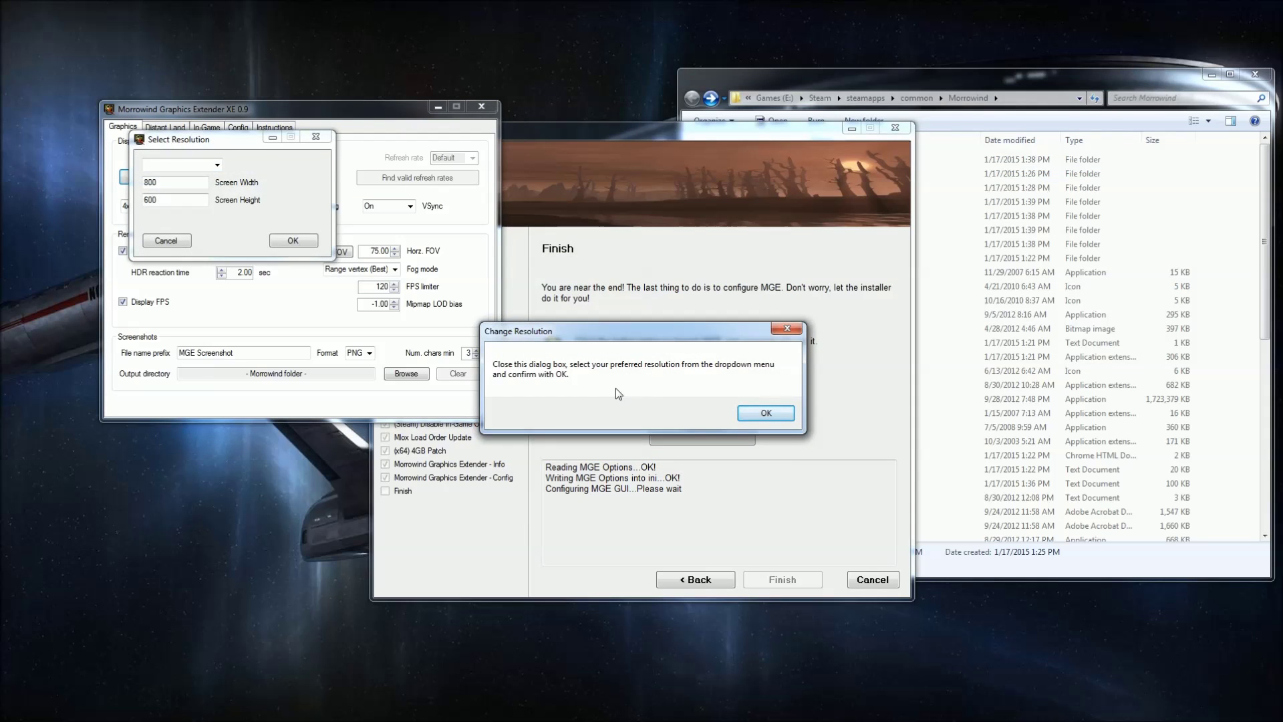
# Set the Morrowind Graphics Extender screen resolution to 1920 x 1080
pyautogui.click(781, 414)
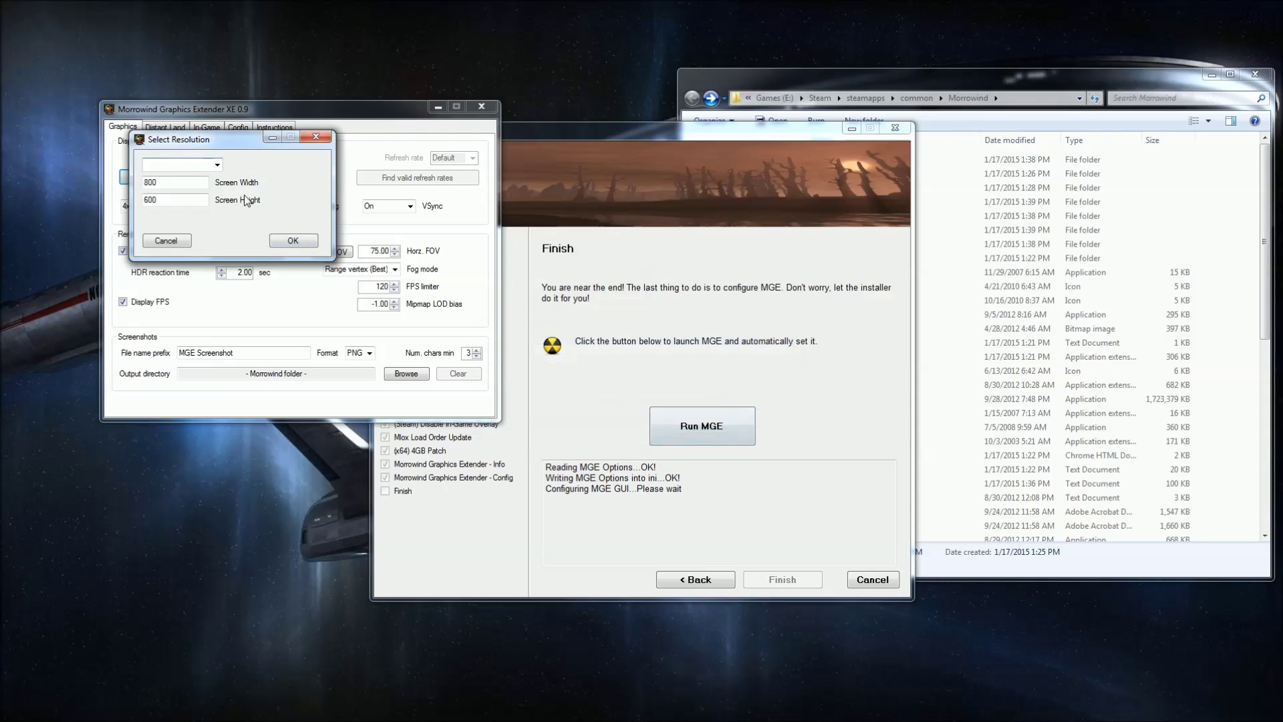
pyautogui.click(218, 164)
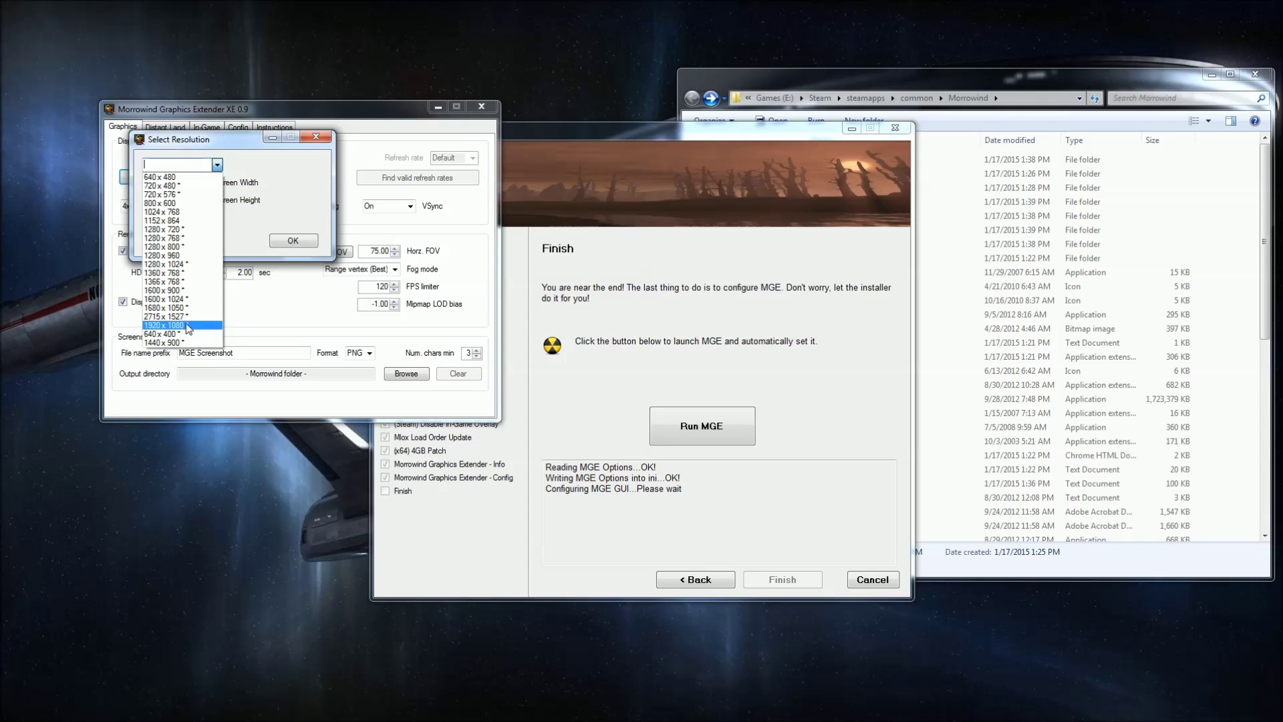
pyautogui.click(189, 325)
pyautogui.click(302, 236)
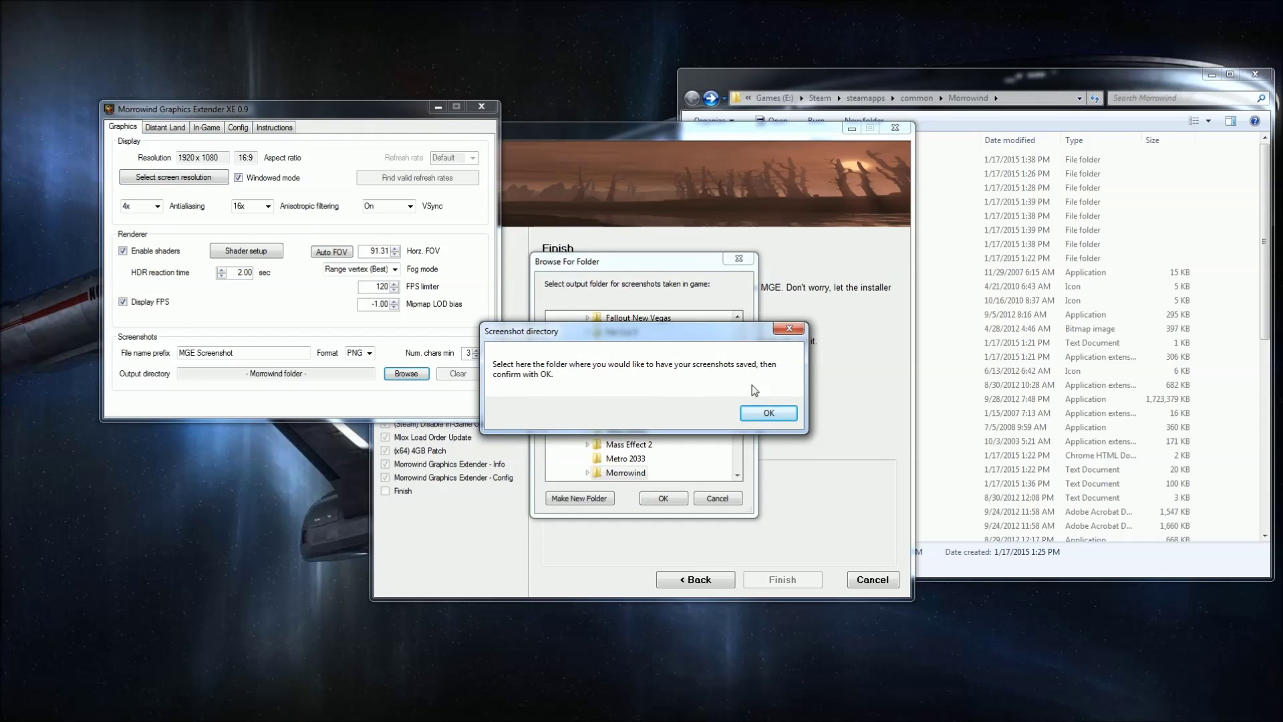
# Confirm the Morrowind folder as the output folder for in-game screenshots and finish the MGSO installation
pyautogui.click(769, 413)
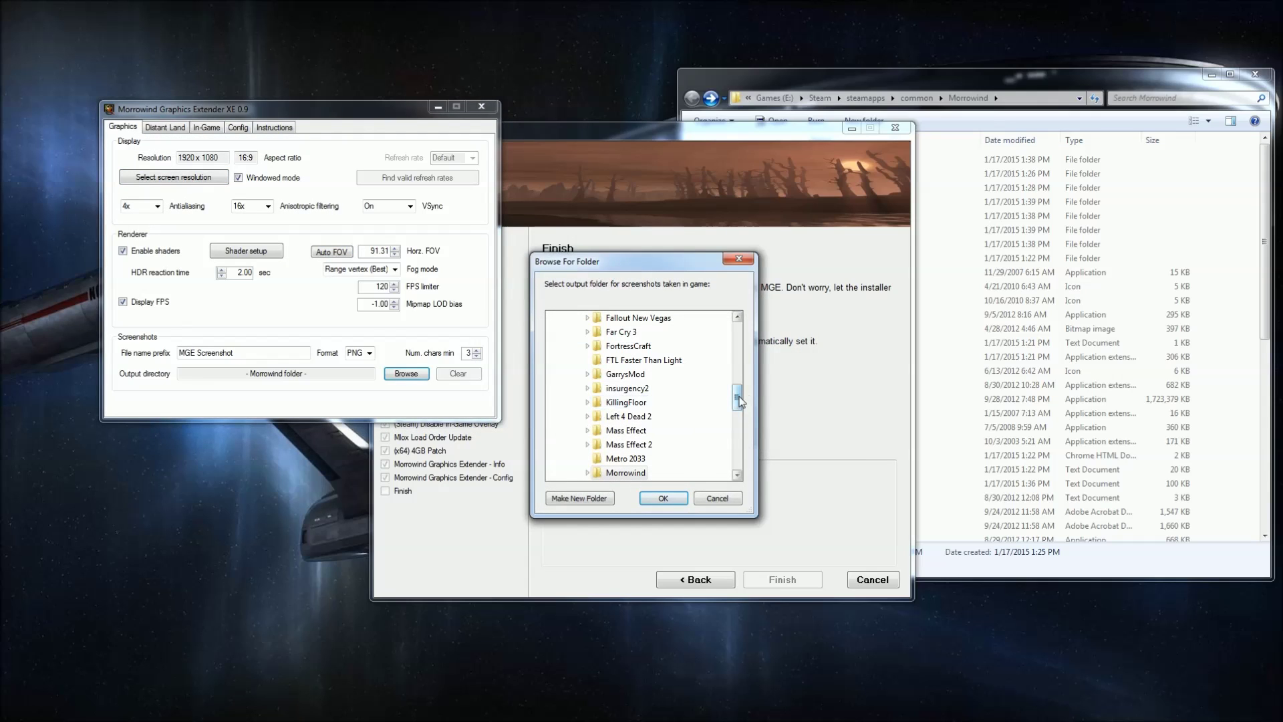
pyautogui.click(666, 501)
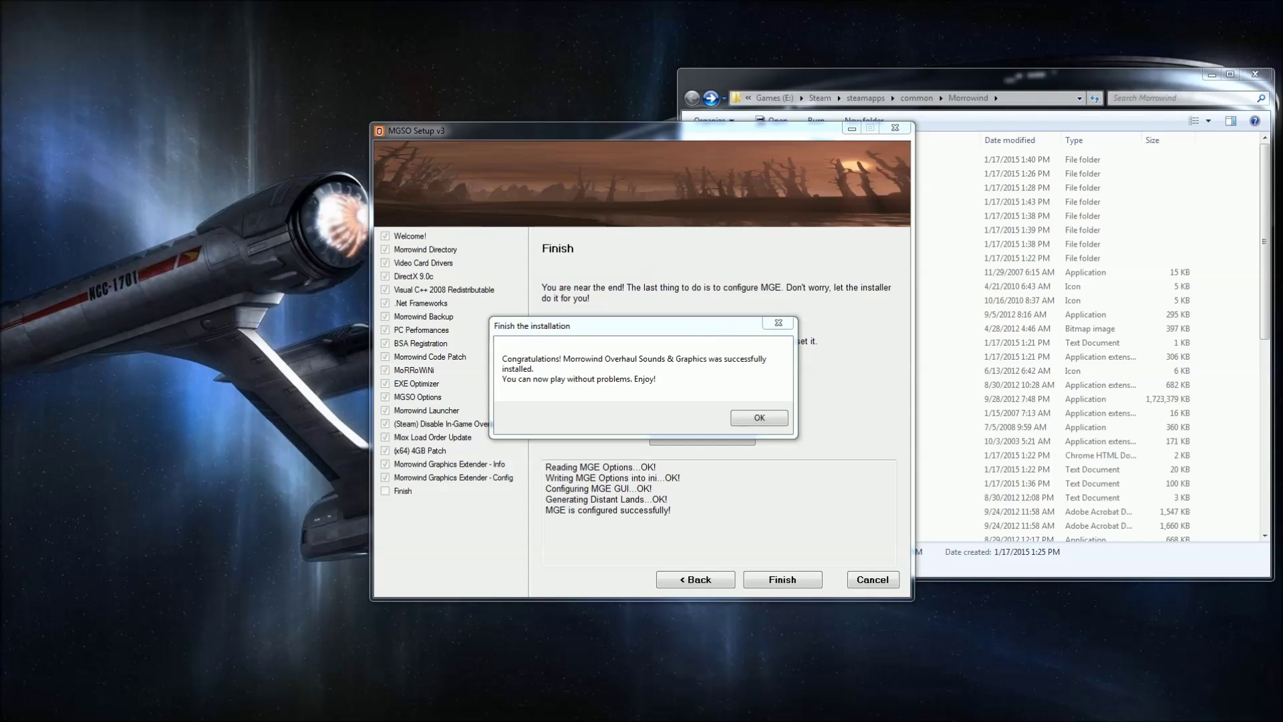
pyautogui.moveTo(672, 329); pyautogui.dragTo(687, 305)
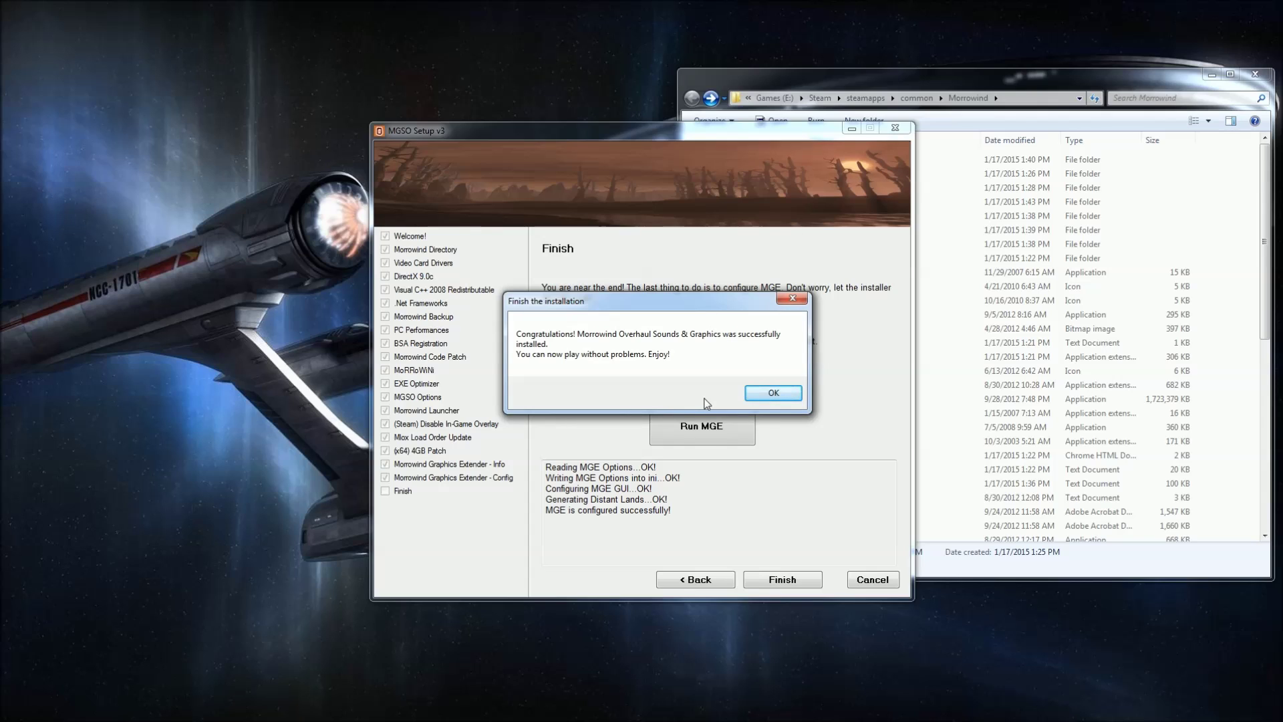
pyautogui.click(759, 396)
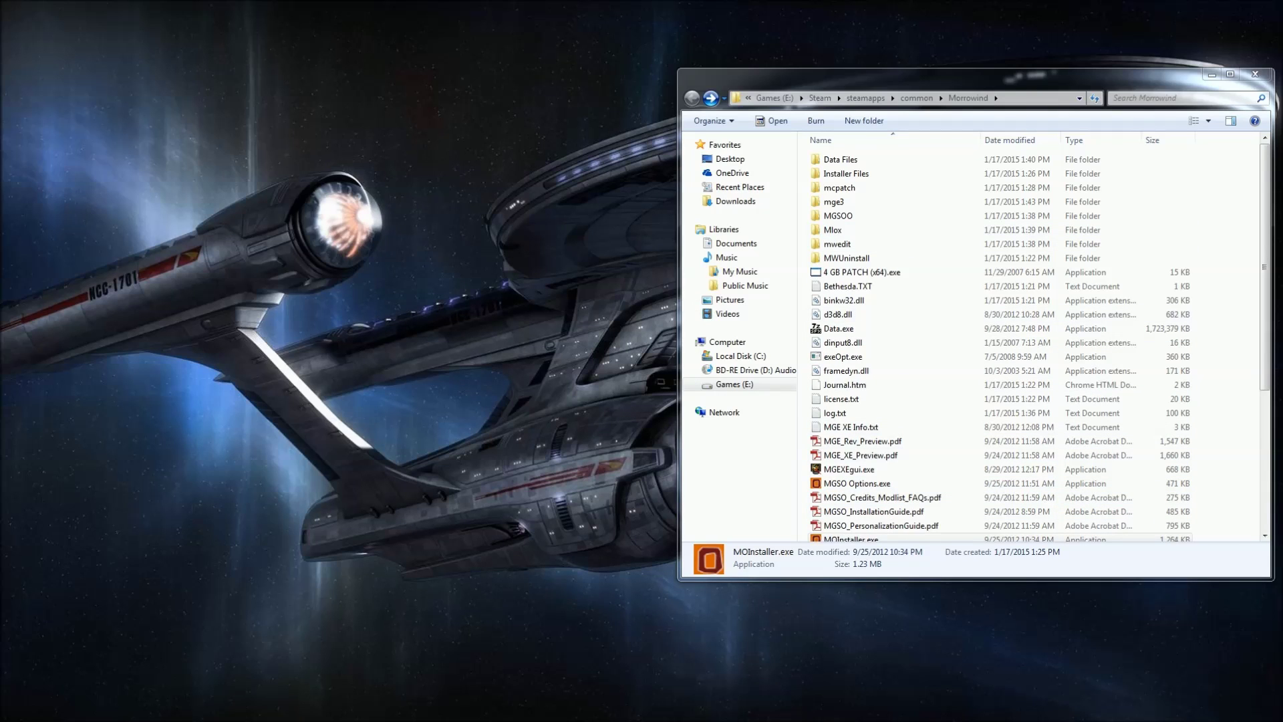
# Open Morrowind_Rebirth_v_2.9.rar from Downloads in WinRAR and enter its Morrowind Rebirth v 2.9 folder
pyautogui.hotkey('alt', 'Tab')
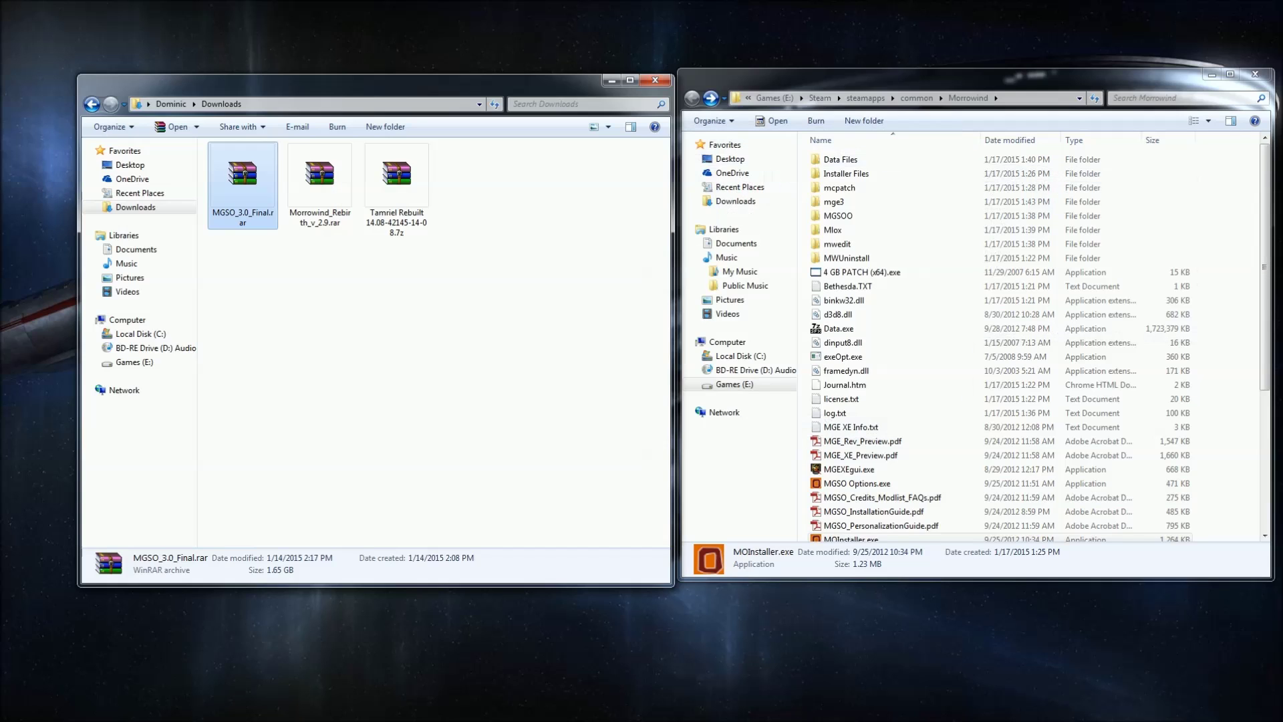
pyautogui.doubleClick(330, 194)
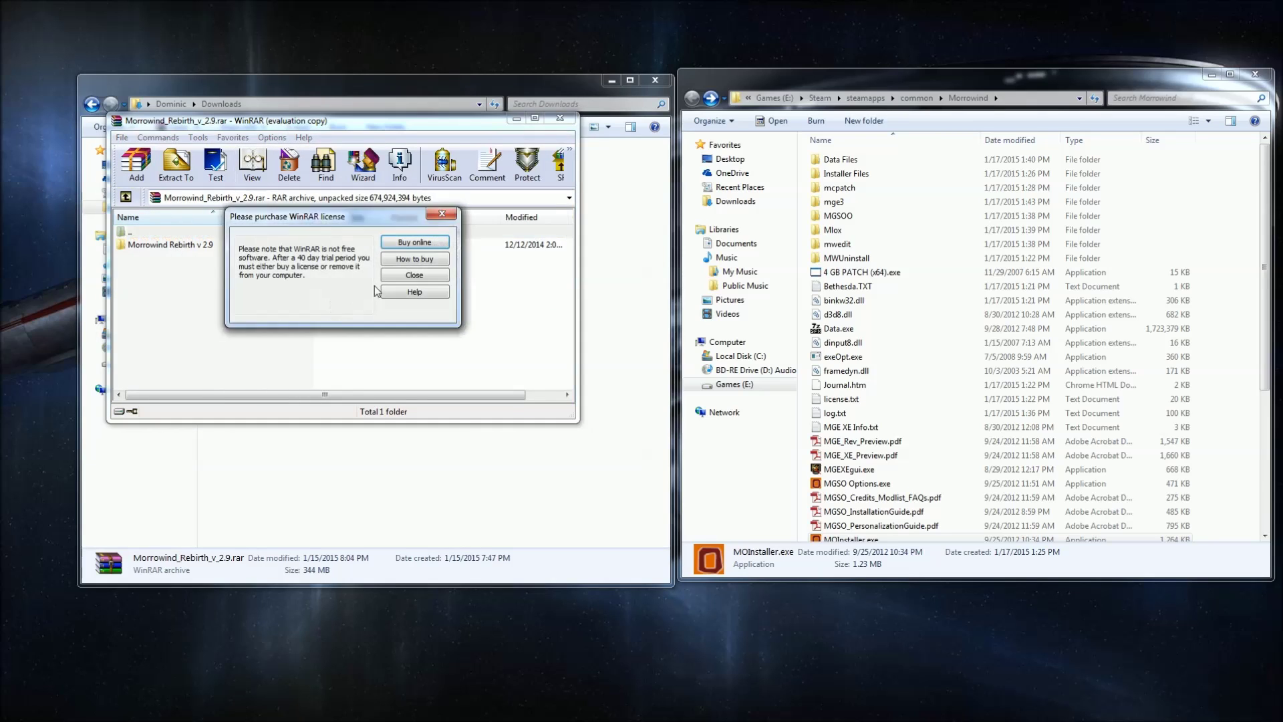
pyautogui.click(428, 269)
pyautogui.doubleClick(207, 245)
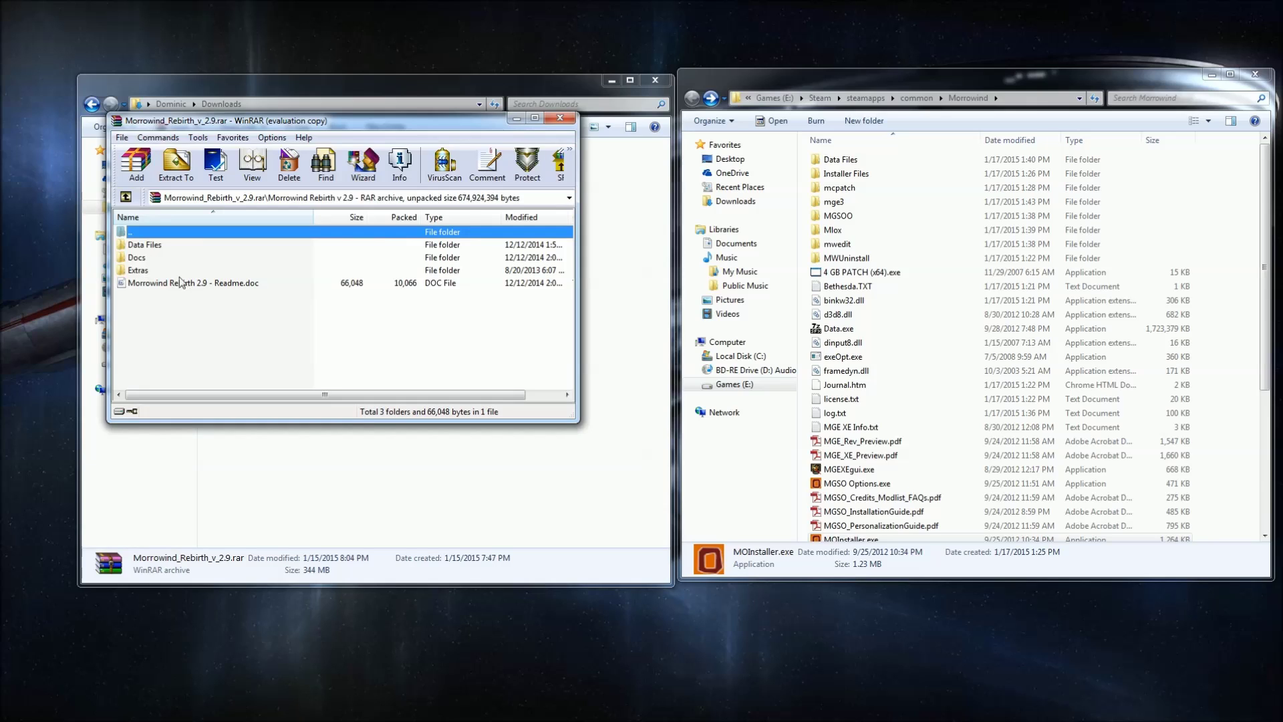
# Copy the archive's Data Files folder into the Morrowind directory, merging all folders and keeping the existing files for every conflict, and close the archive
pyautogui.moveTo(156, 248); pyautogui.dragTo(960, 443)
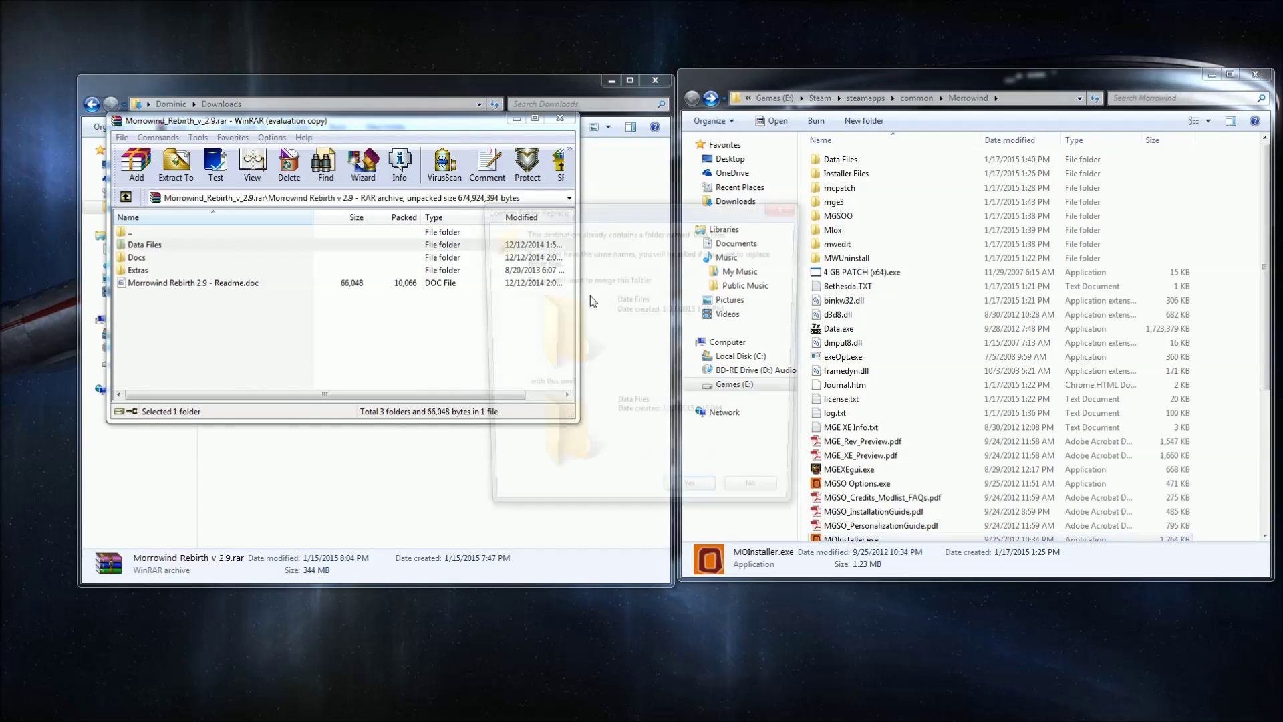
pyautogui.click(701, 503)
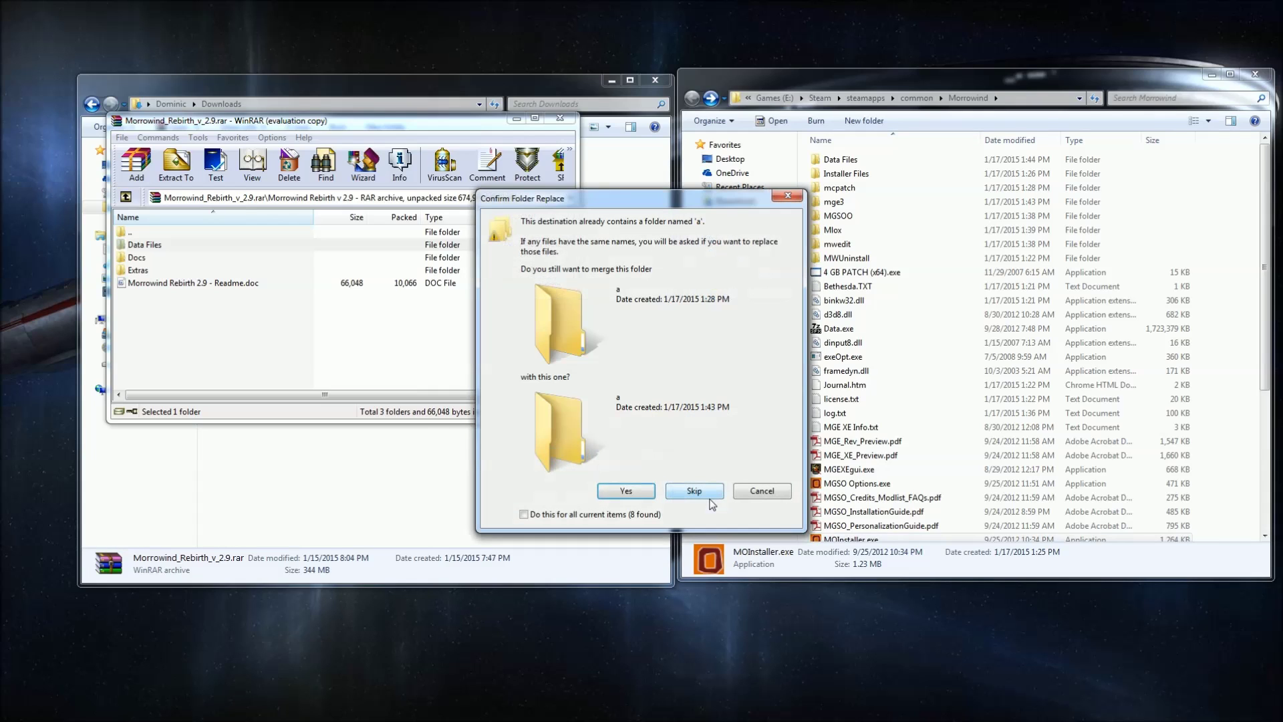
pyautogui.click(621, 513)
pyautogui.click(618, 498)
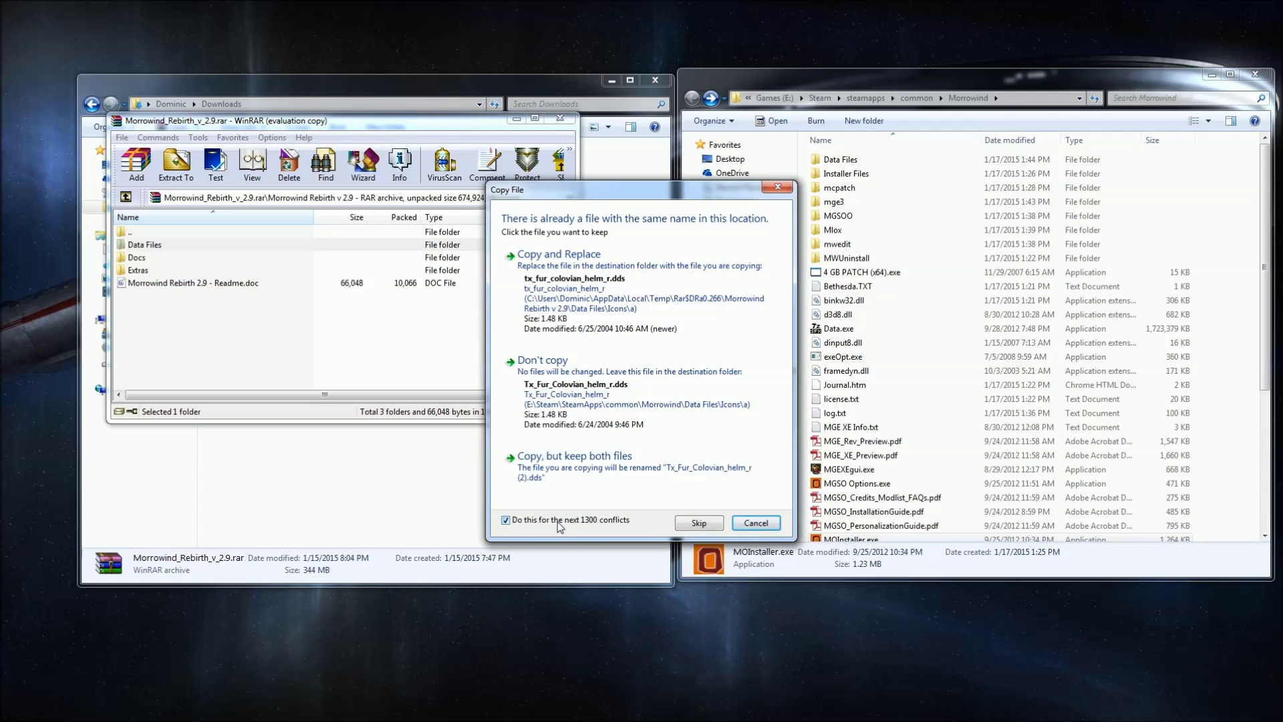
pyautogui.click(615, 394)
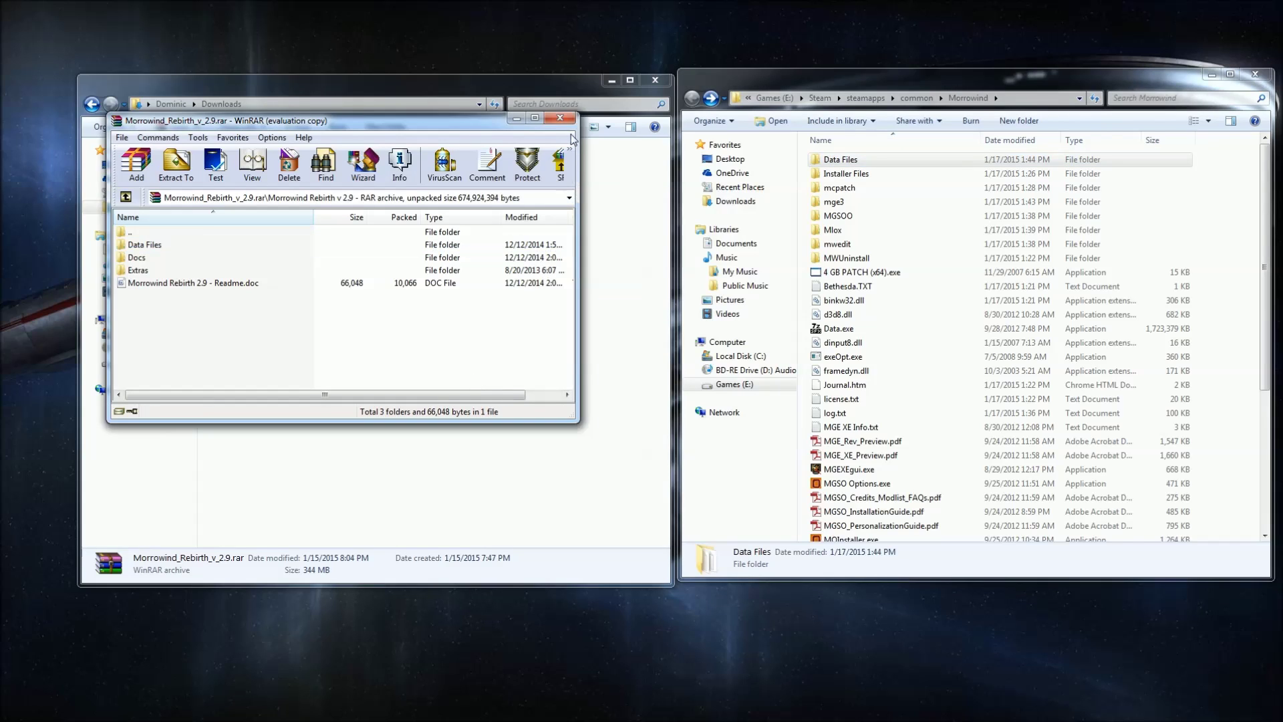
pyautogui.click(560, 118)
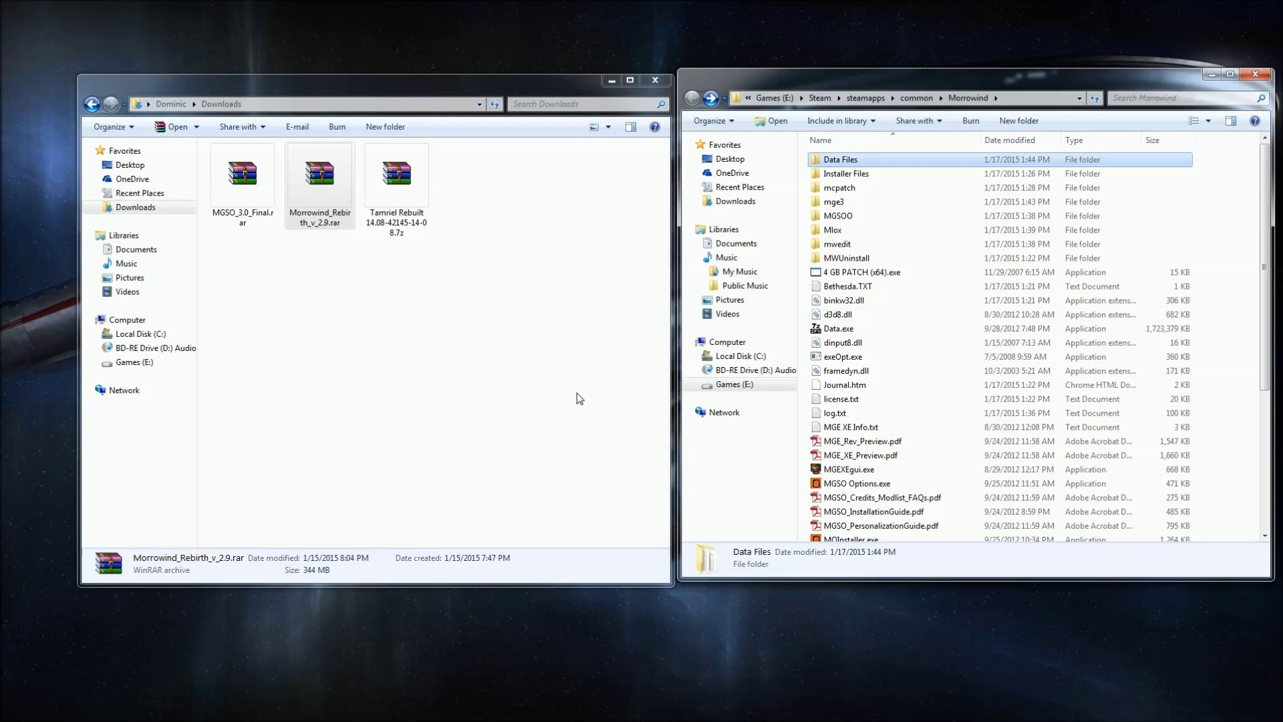
# Open TR_Readme.pdf from the Morrowind folder and copy the line "Archive 2=TR_Data.bsa" from its Registering Game BSA section
pyautogui.click(1032, 398)
pyautogui.scroll(-5, 962, 348)
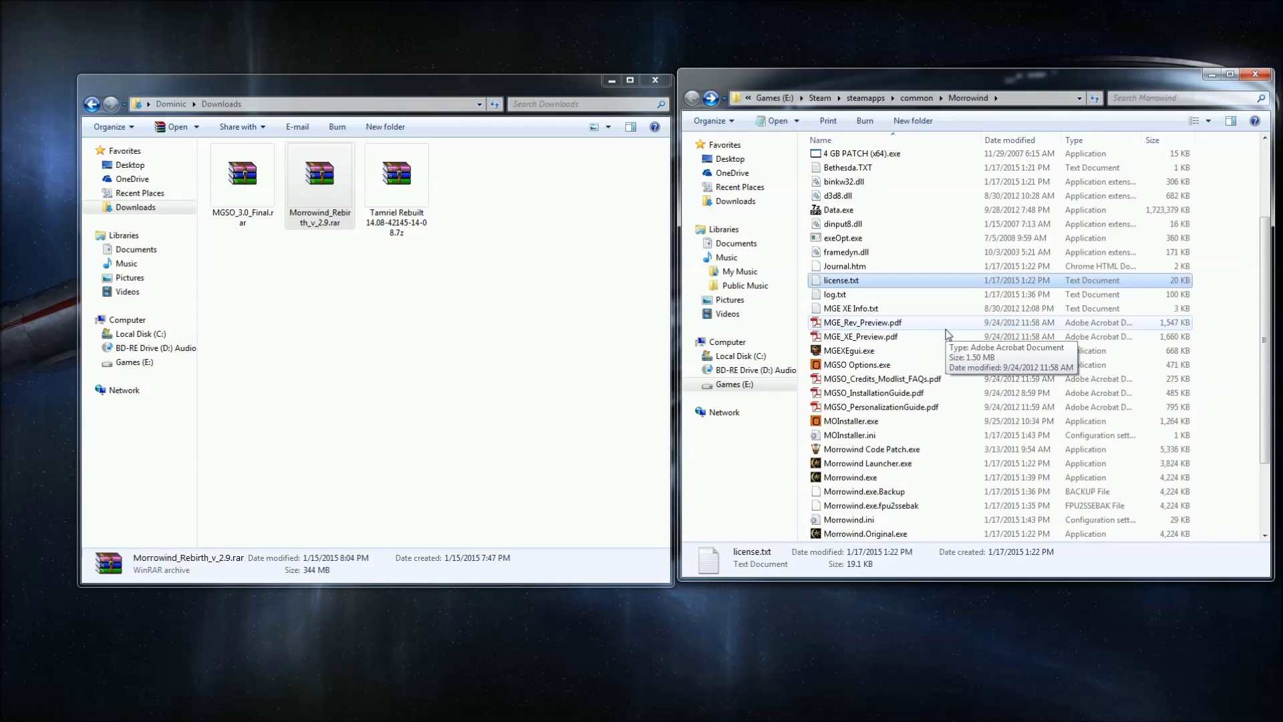
pyautogui.doubleClick(862, 534)
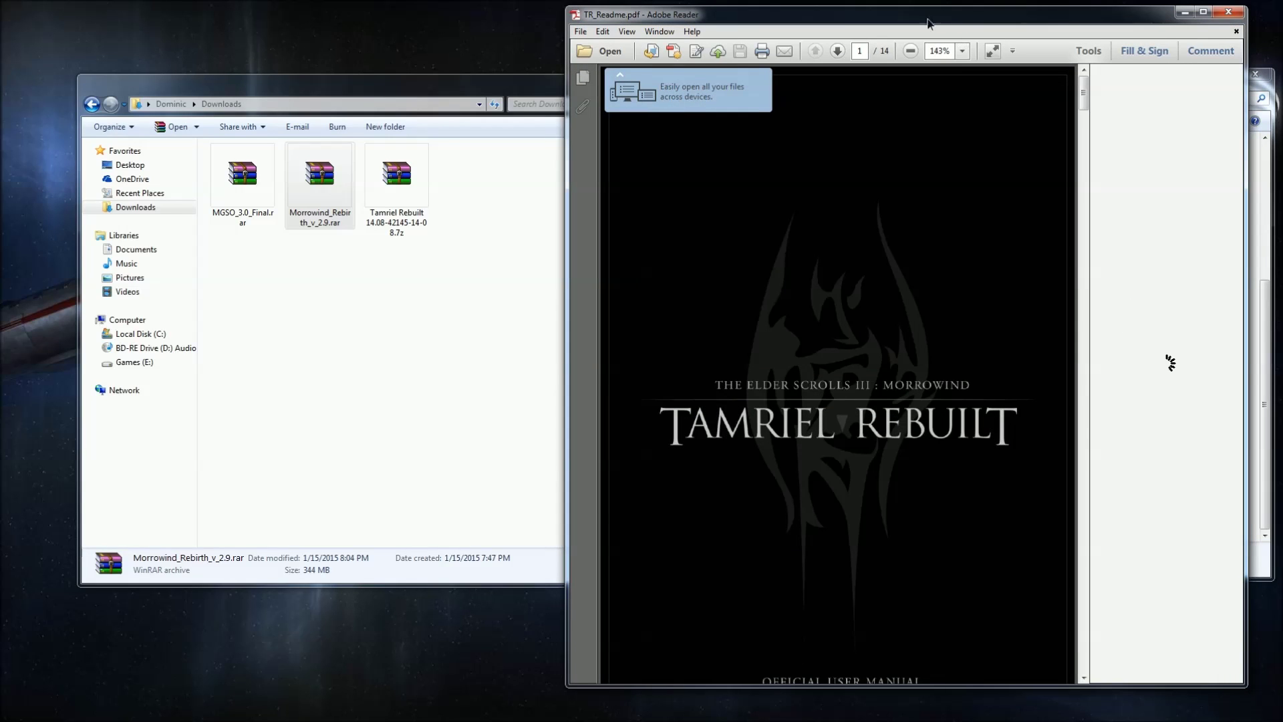
pyautogui.moveTo(928, 24); pyautogui.dragTo(1, 24)
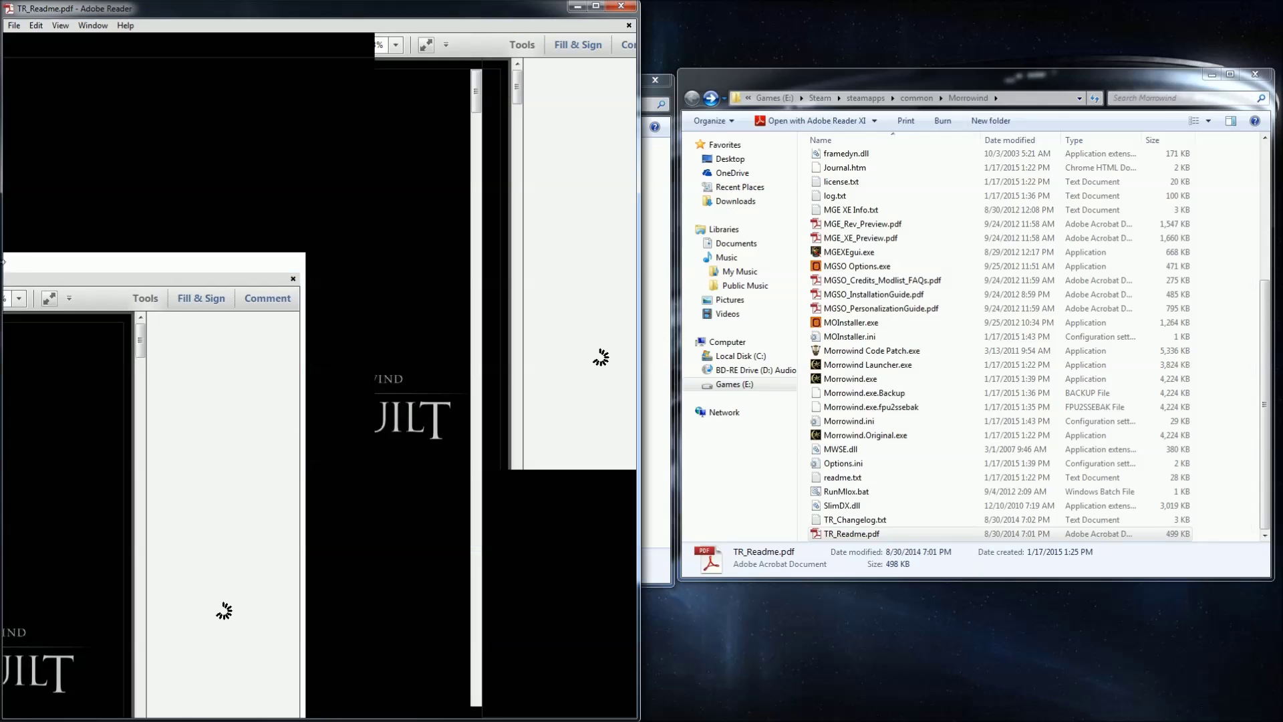
pyautogui.scroll(-5, 437, 414)
pyautogui.scroll(-15, 438, 415)
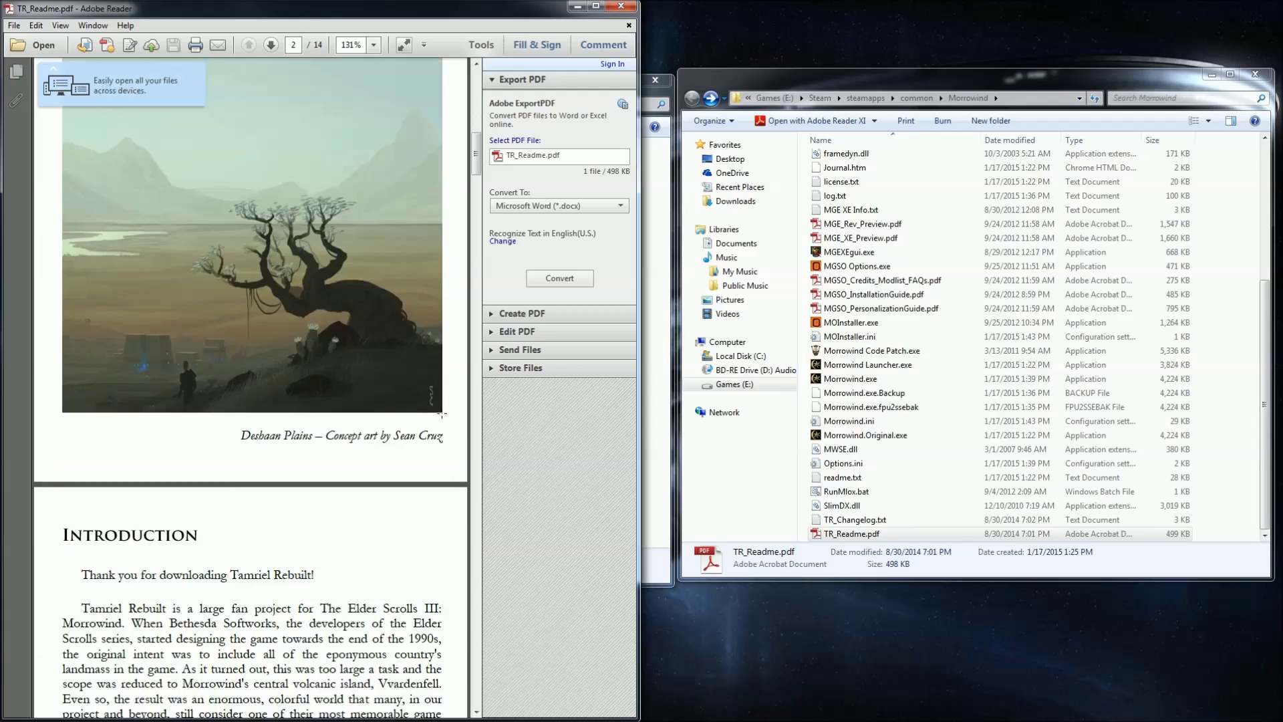
pyautogui.scroll(-4, 447, 420)
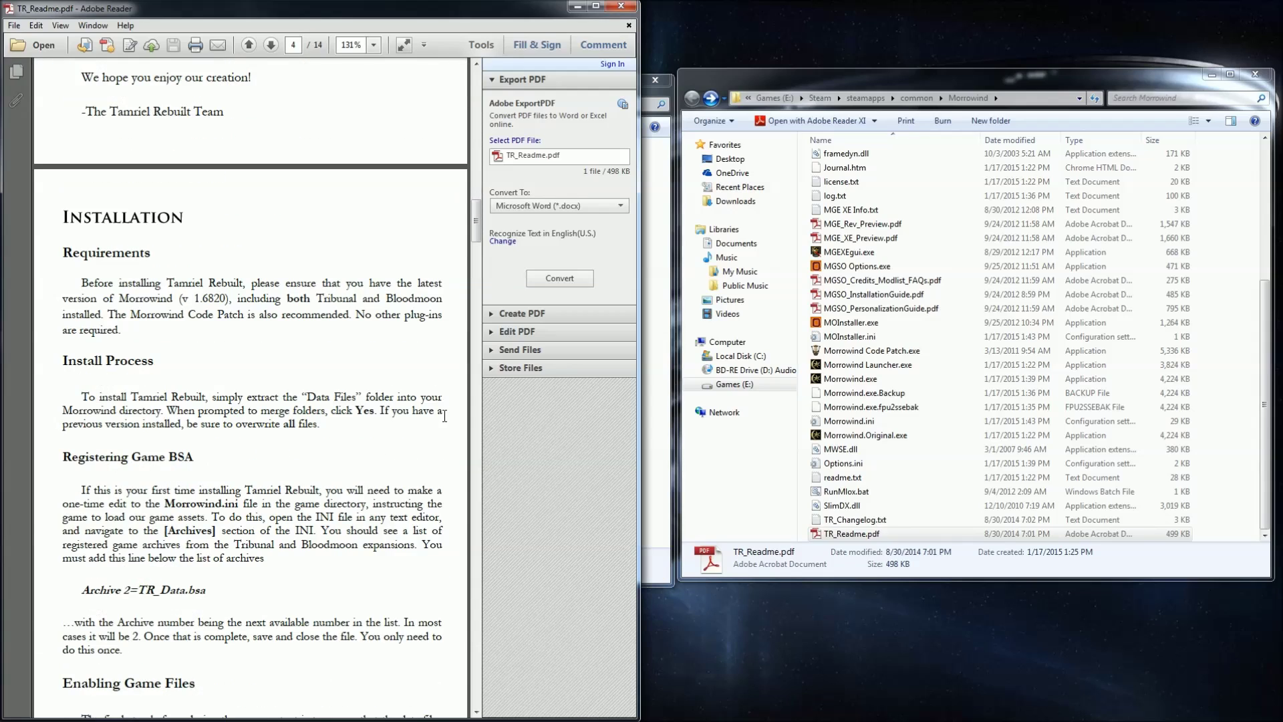
pyautogui.scroll(-1, 281, 454)
pyautogui.moveTo(210, 495); pyautogui.dragTo(81, 496)
pyautogui.hotkey('ctrl', 'c')
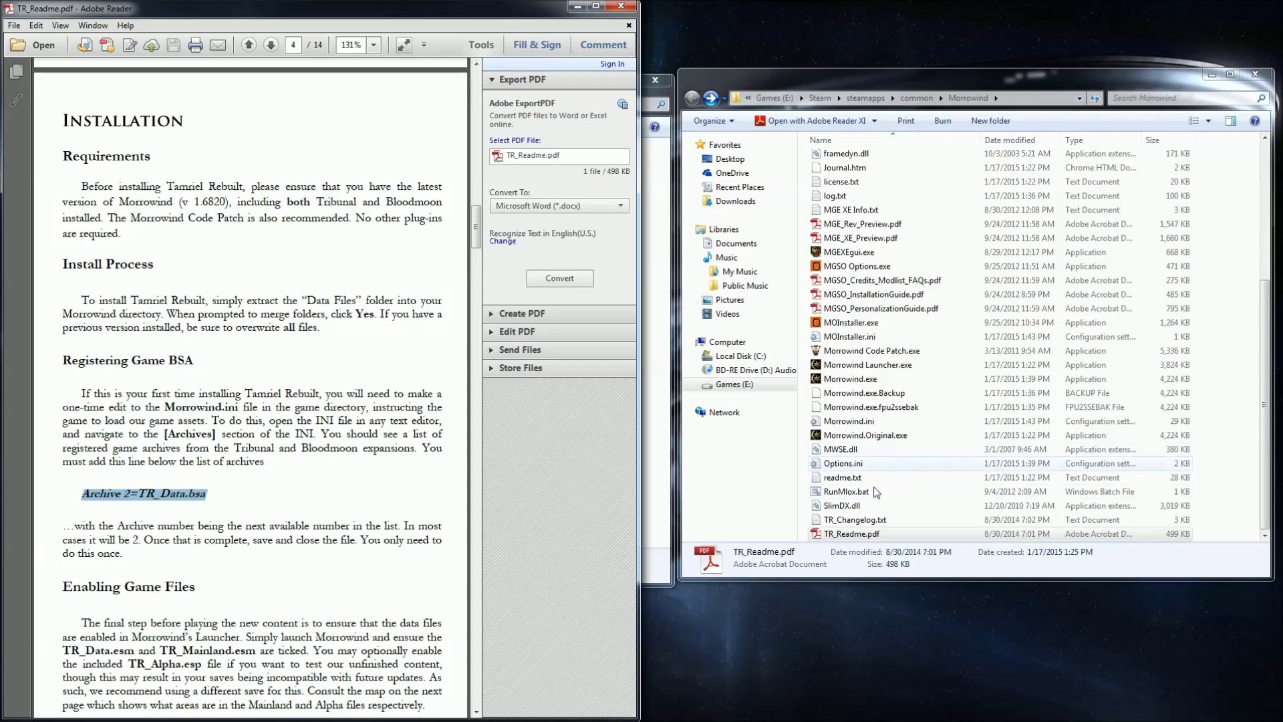
# Open Morrowind.ini in Notepad and locate its [Archives] section
pyautogui.click(892, 423)
pyautogui.doubleClick(891, 423)
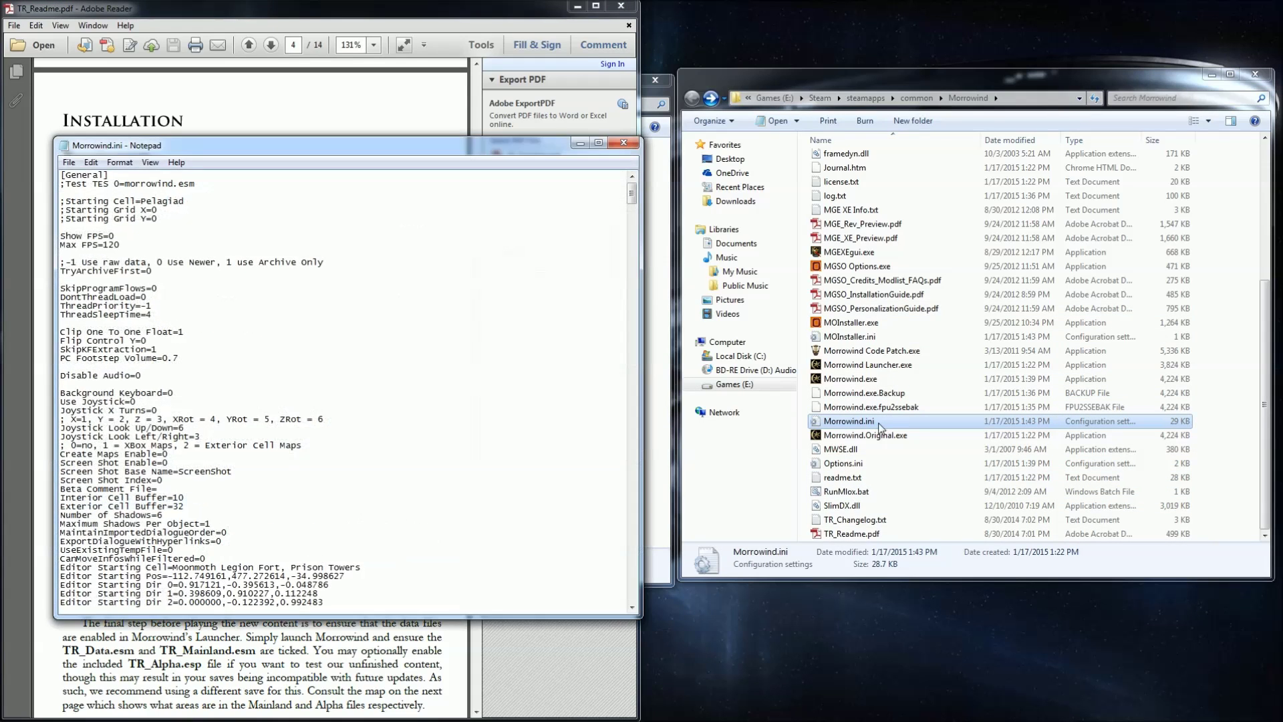
pyautogui.scroll(-7, 145, 311)
pyautogui.moveTo(631, 204); pyautogui.dragTo(624, 555)
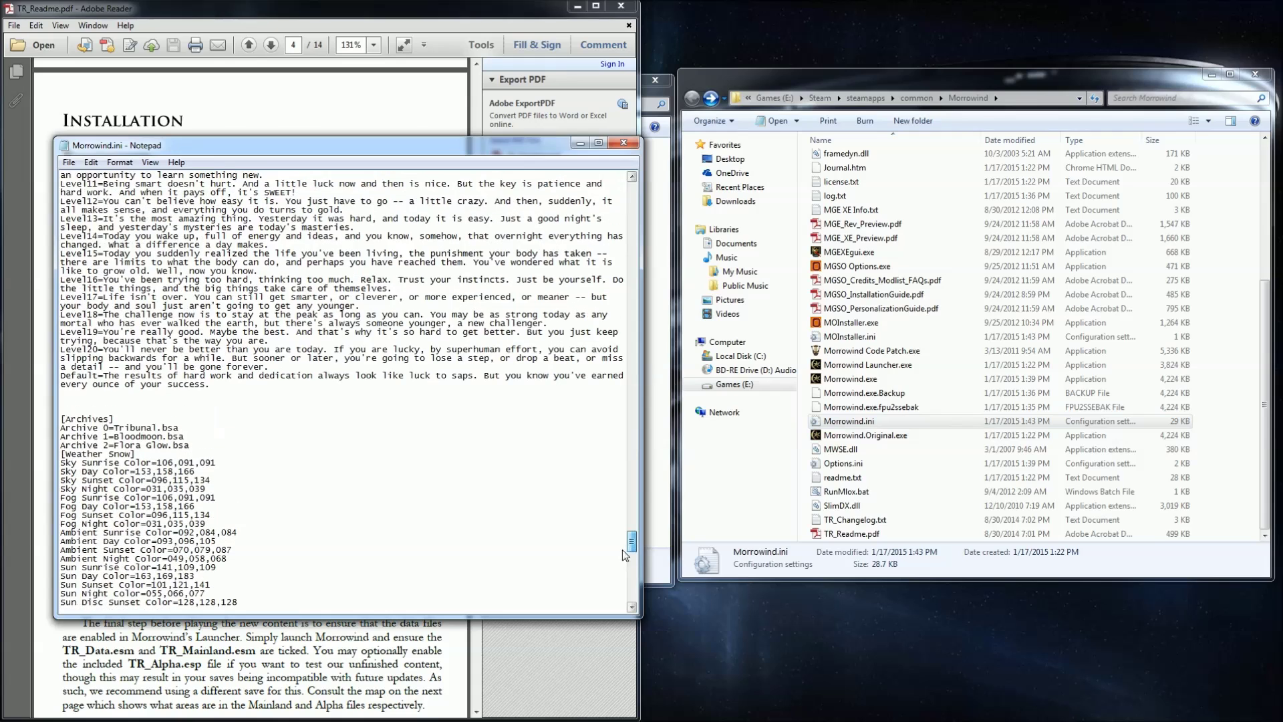
pyautogui.moveTo(115, 419); pyautogui.dragTo(61, 411)
# Add the line "Archive 3=TR_Data.bsa" below "Archive 2=Flora Glow.bsa", then save and close Morrowind.ini
pyautogui.click(195, 447)
pyautogui.press('Return')
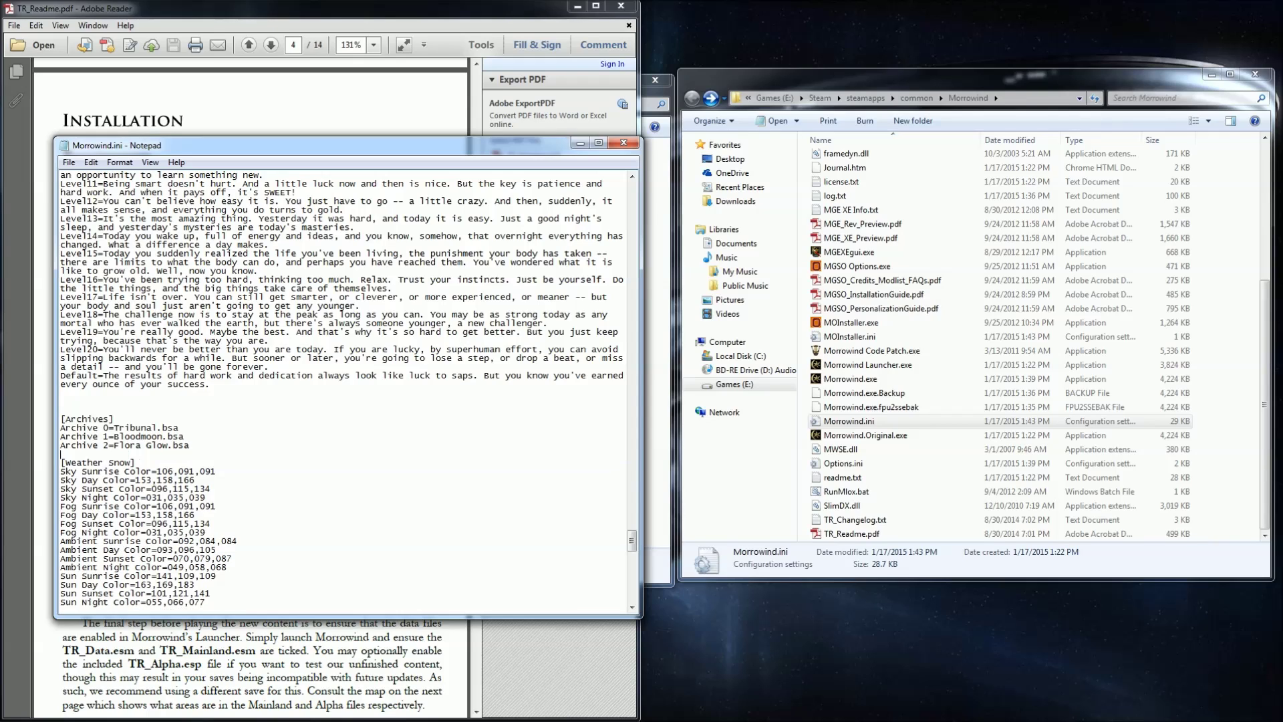
pyautogui.hotkey('ctrl', 'v')
pyautogui.press('BackSpace')
pyautogui.write('3')
pyautogui.click(628, 143)
pyautogui.click(611, 375)
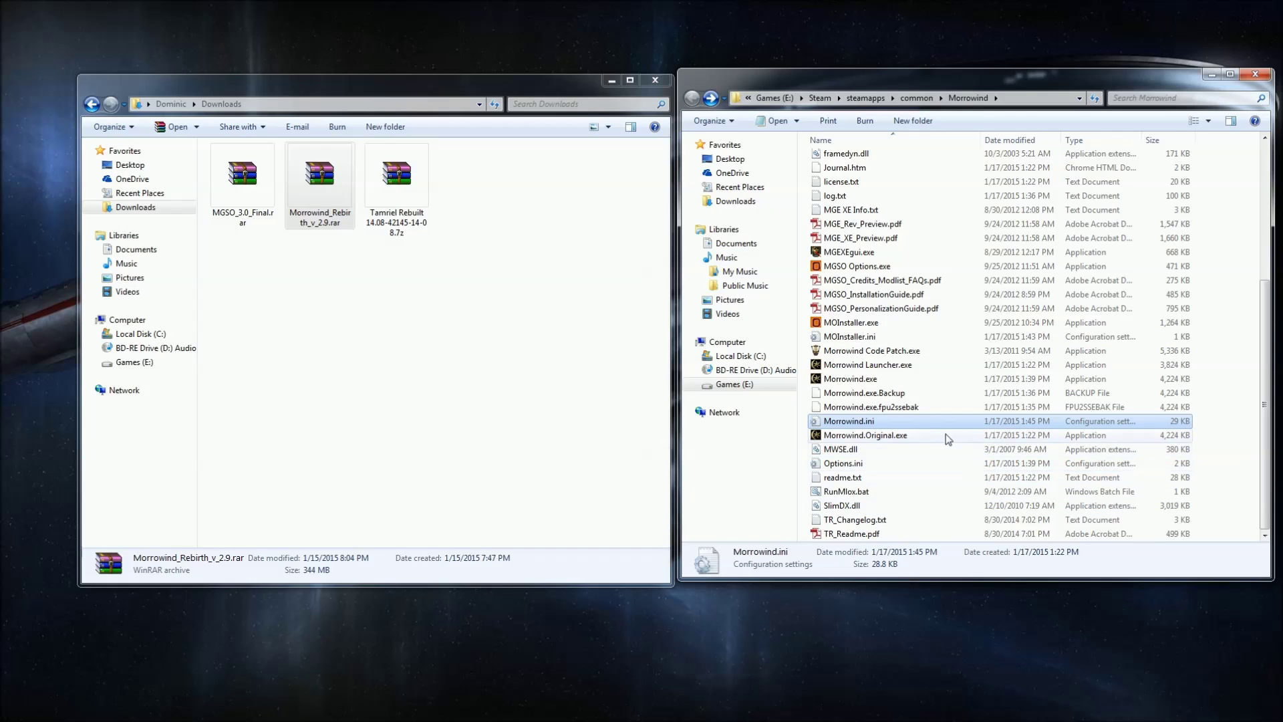
pyautogui.click(882, 350)
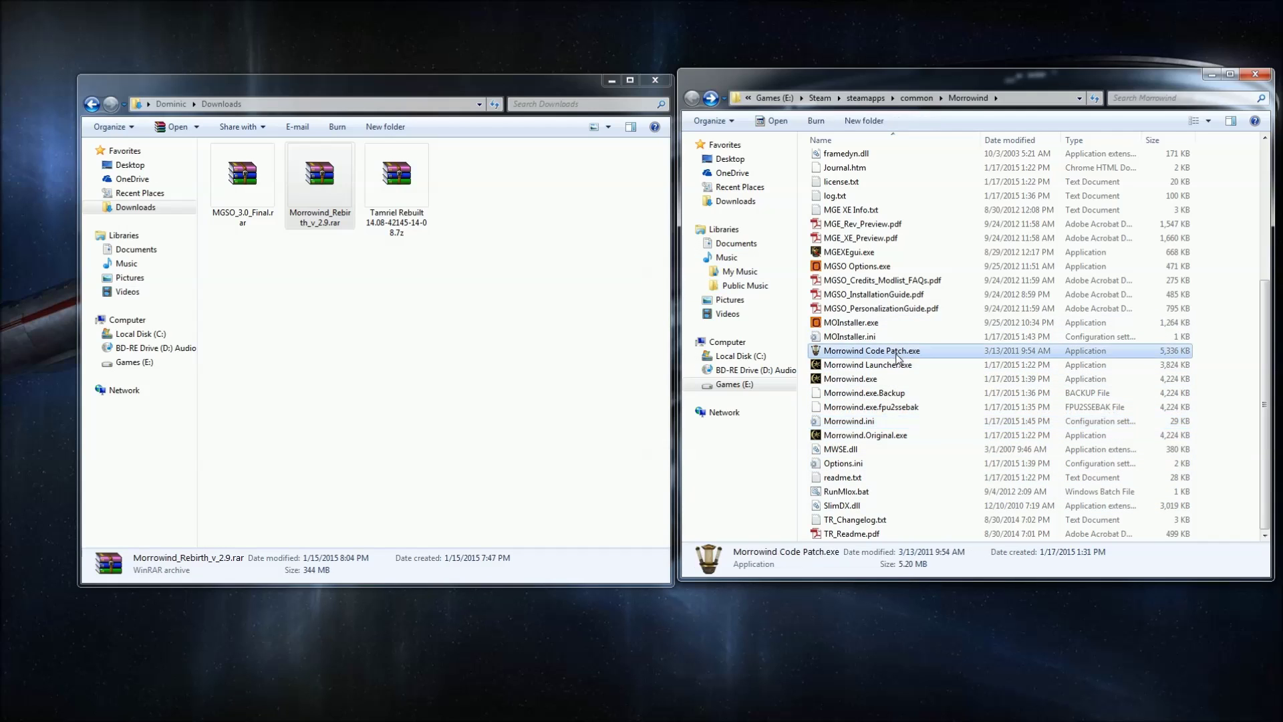
pyautogui.scroll(2, 875, 334)
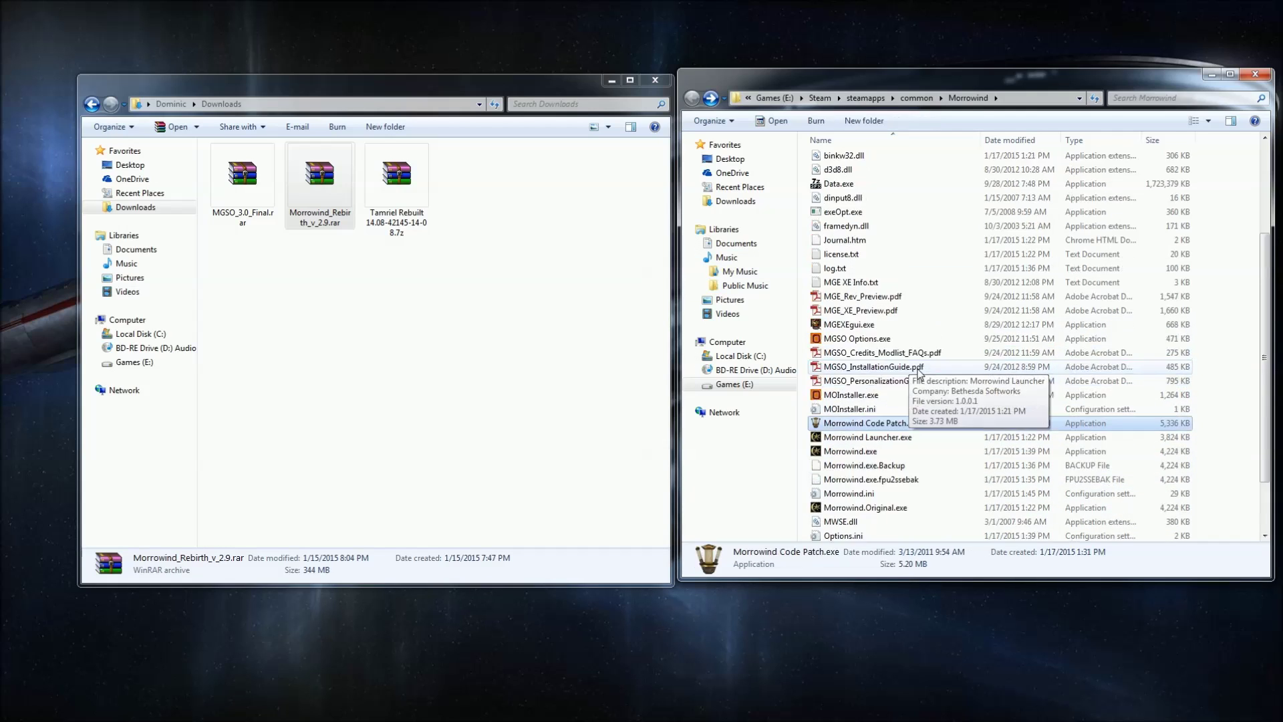
pyautogui.doubleClick(857, 326)
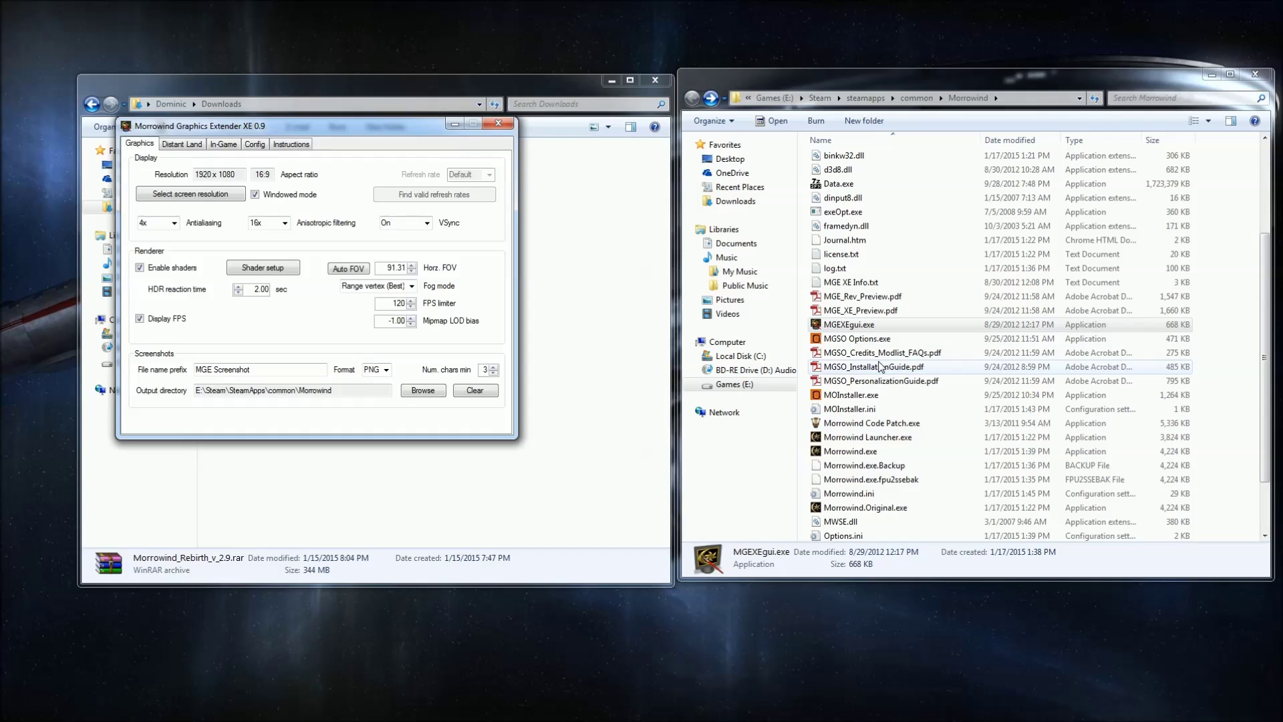
pyautogui.click(180, 145)
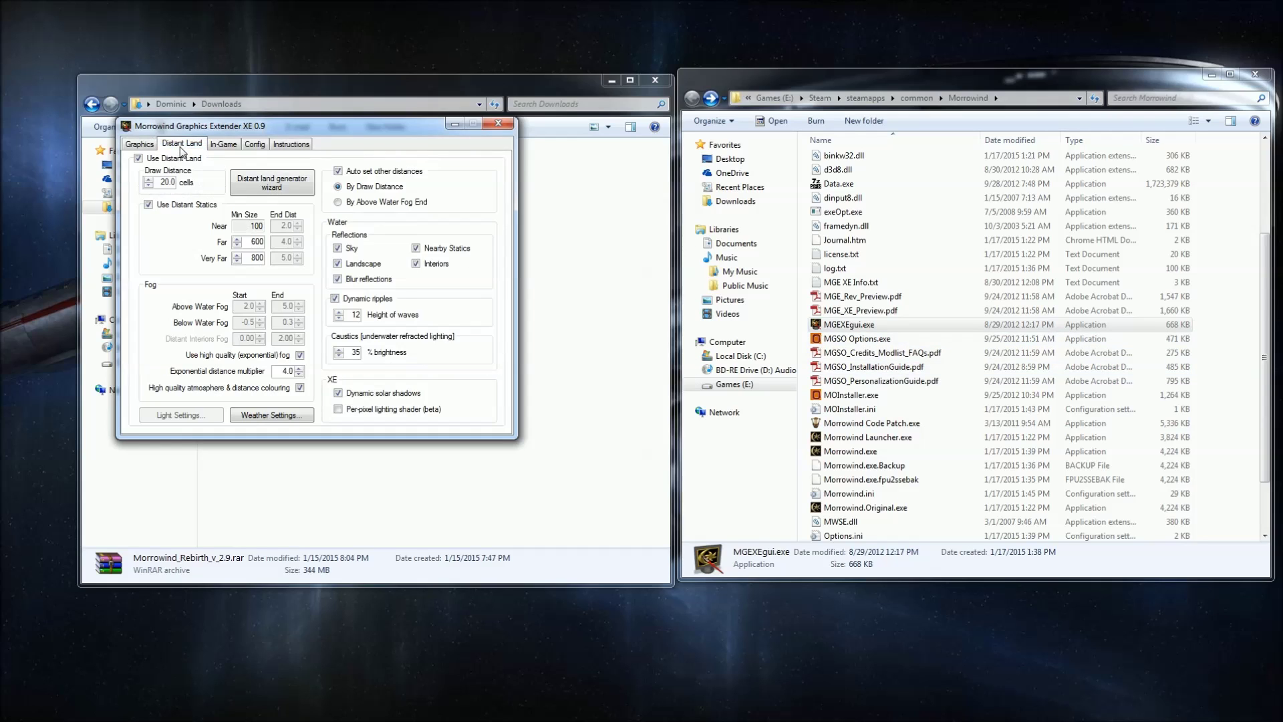
pyautogui.click(248, 192)
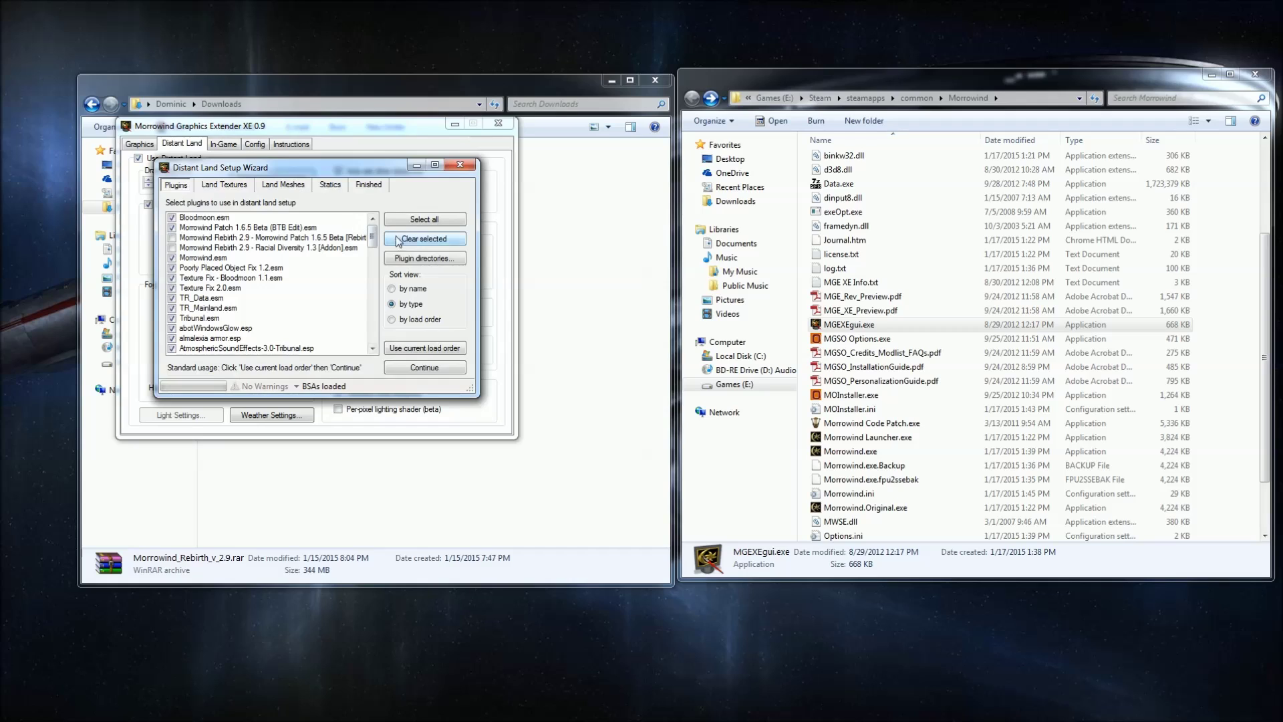
pyautogui.click(441, 224)
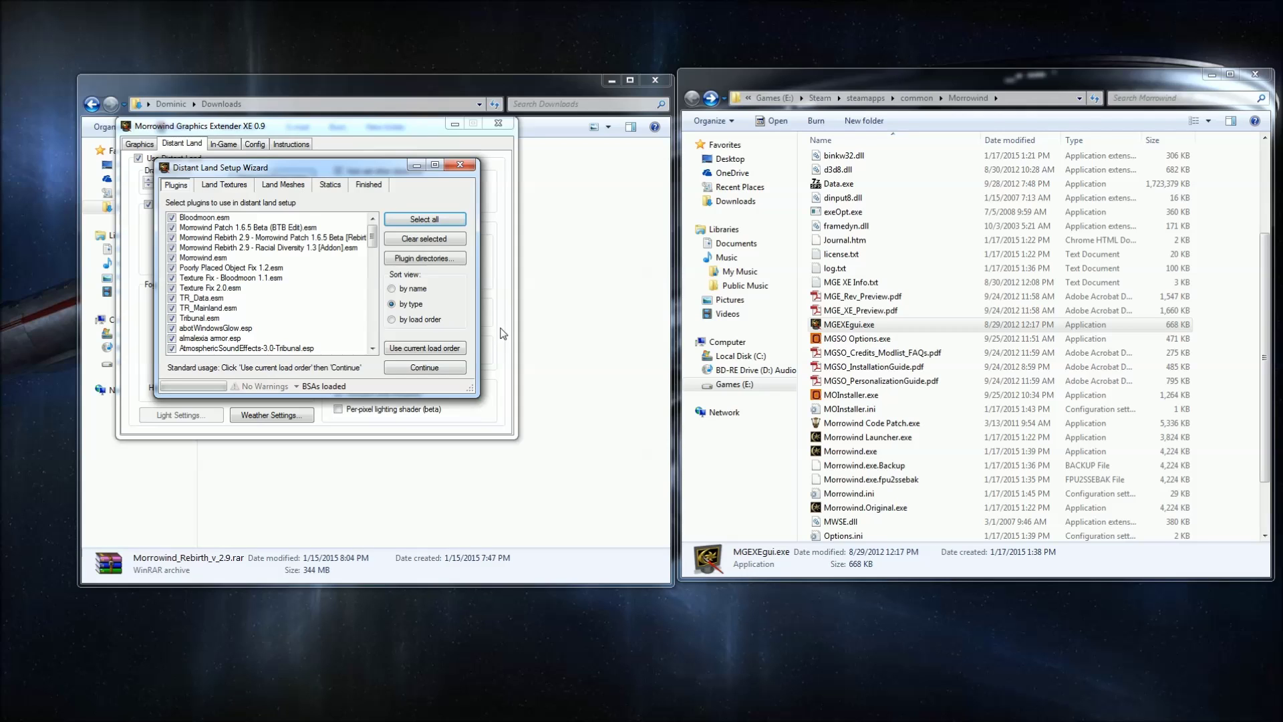
pyautogui.click(465, 168)
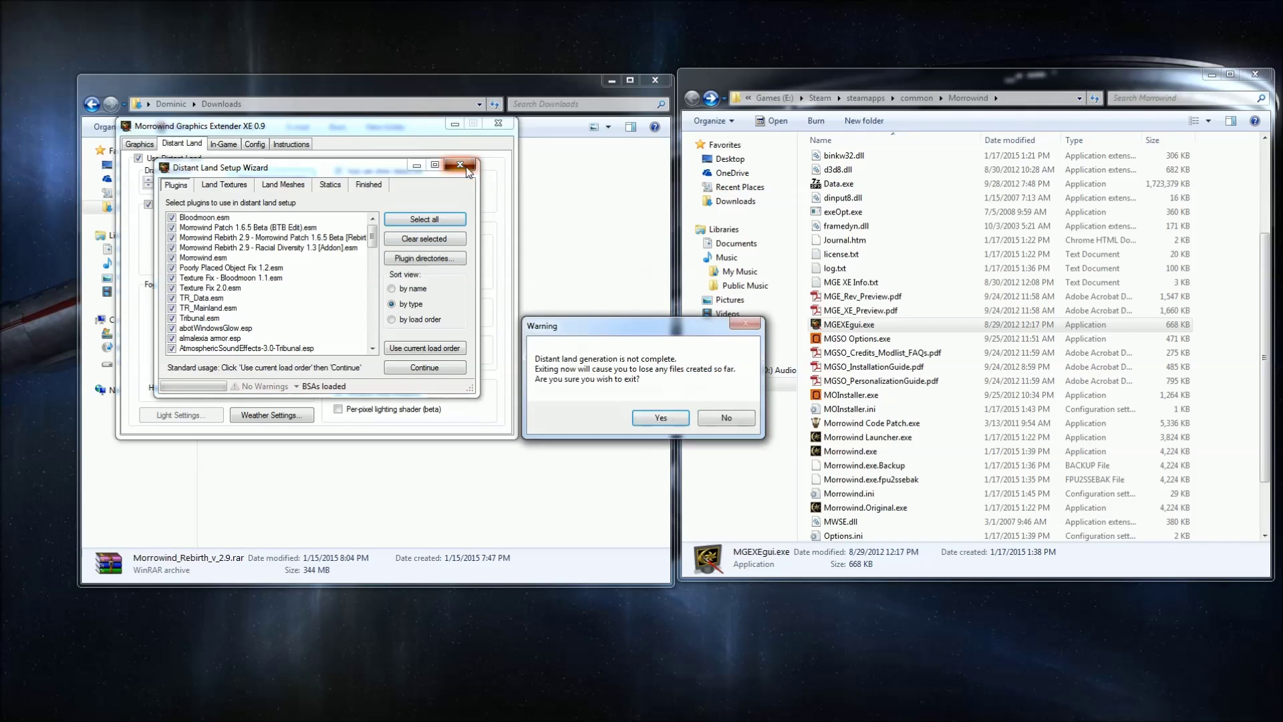
pyautogui.click(664, 418)
pyautogui.click(498, 123)
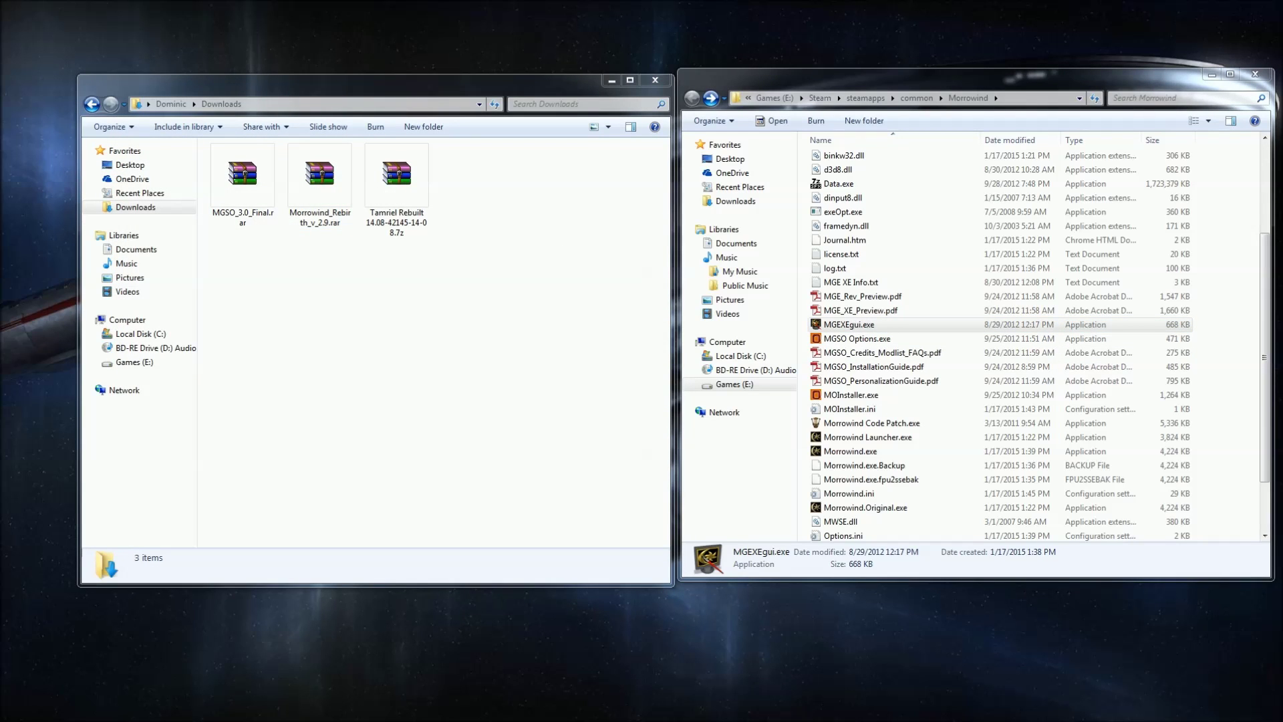
# In the launcher's Data Files, disable Texture Fix - Bloodmoon 1.1, Texture Fix 2.0, Poorly Placed Object Fix 1.2 and Morrowind Patch 1.6.5 Beta (BTB Edit)
pyautogui.click(660, 341)
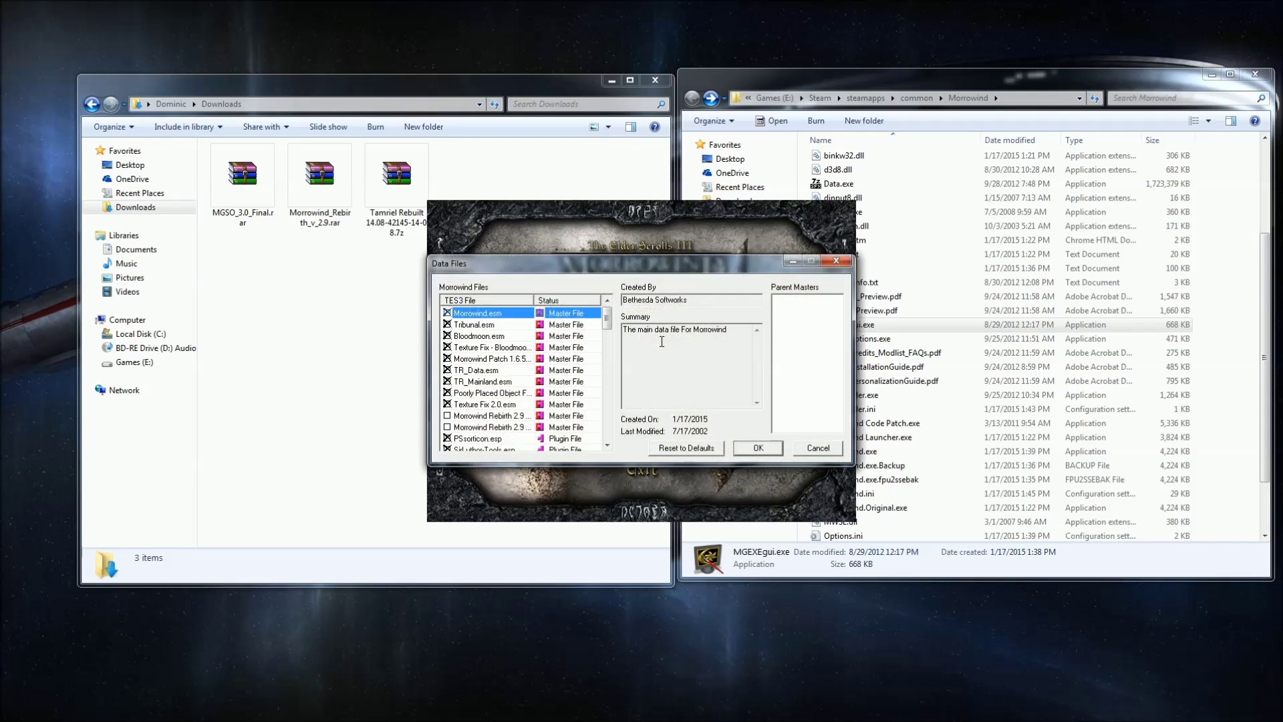
pyautogui.moveTo(667, 267); pyautogui.dragTo(552, 196)
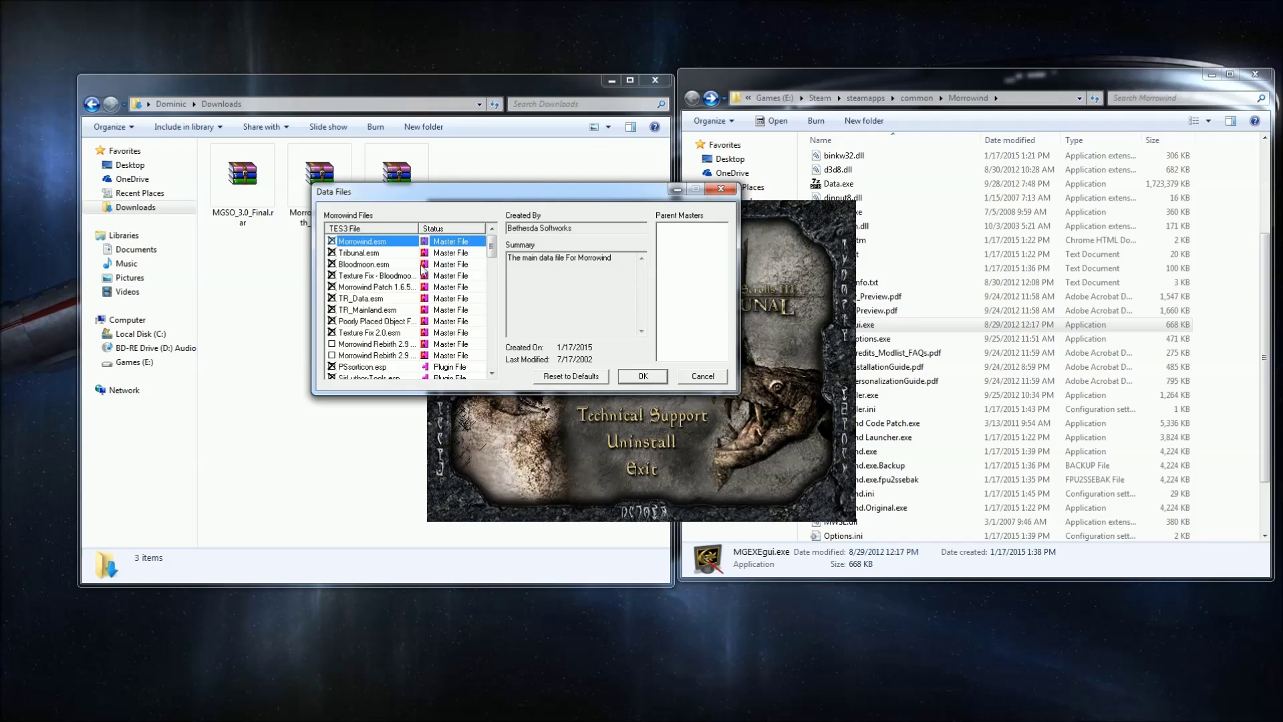
pyautogui.moveTo(418, 224); pyautogui.dragTo(478, 224)
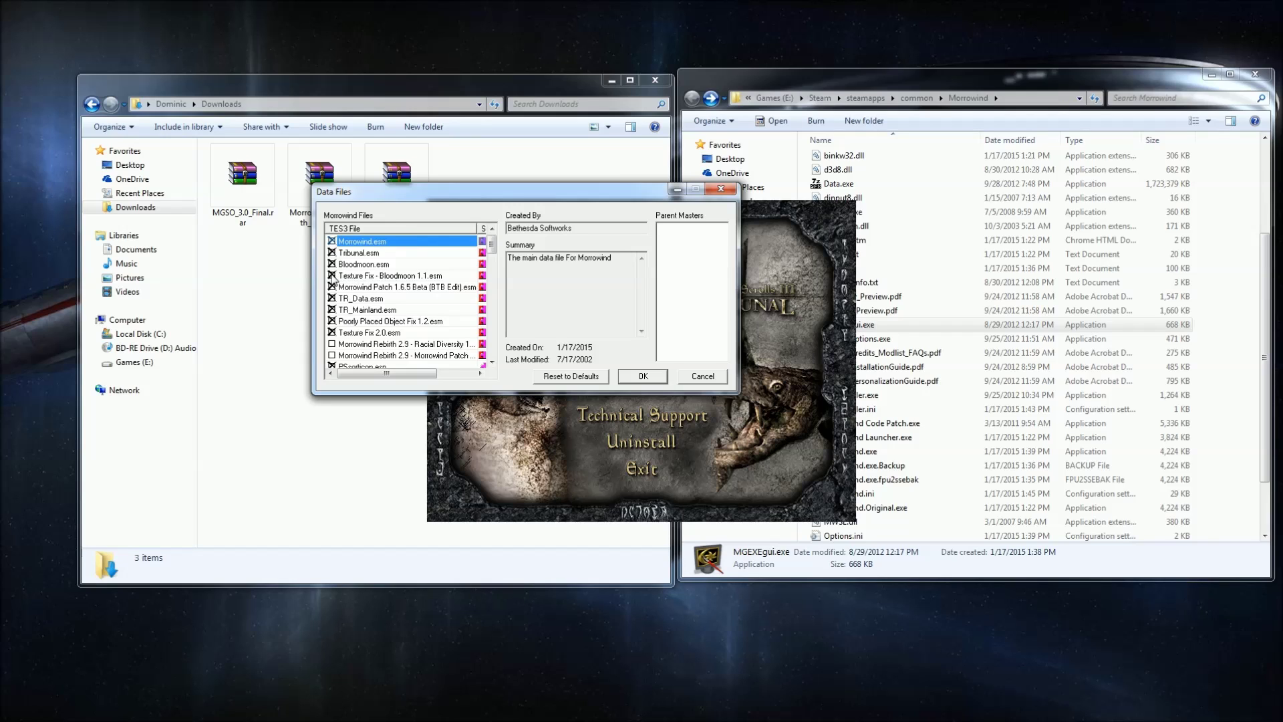
pyautogui.click(331, 275)
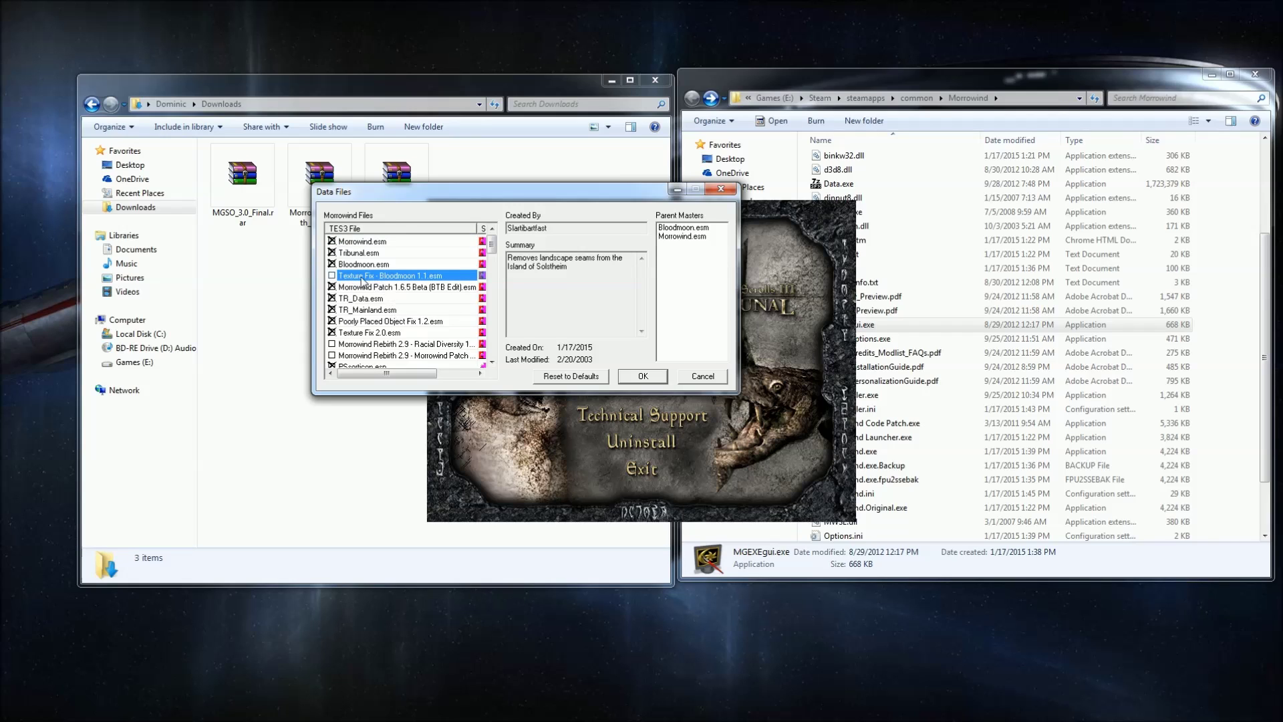
pyautogui.click(353, 334)
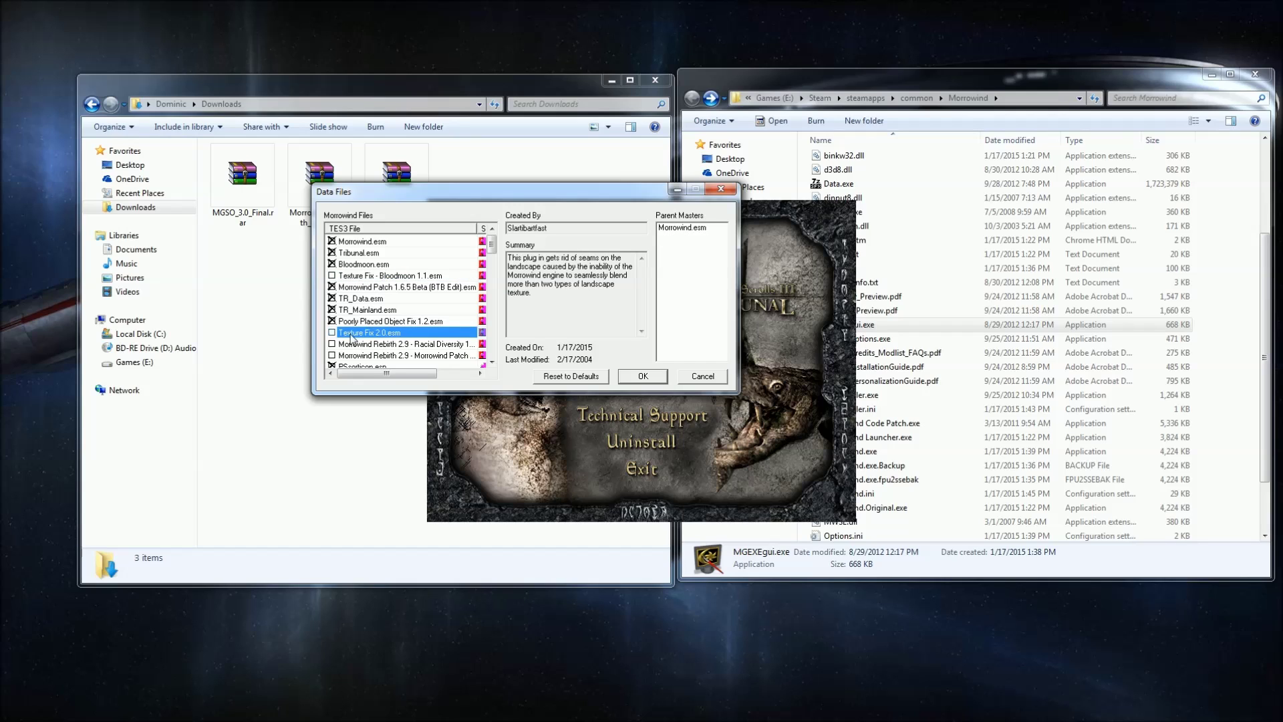
pyautogui.click(375, 324)
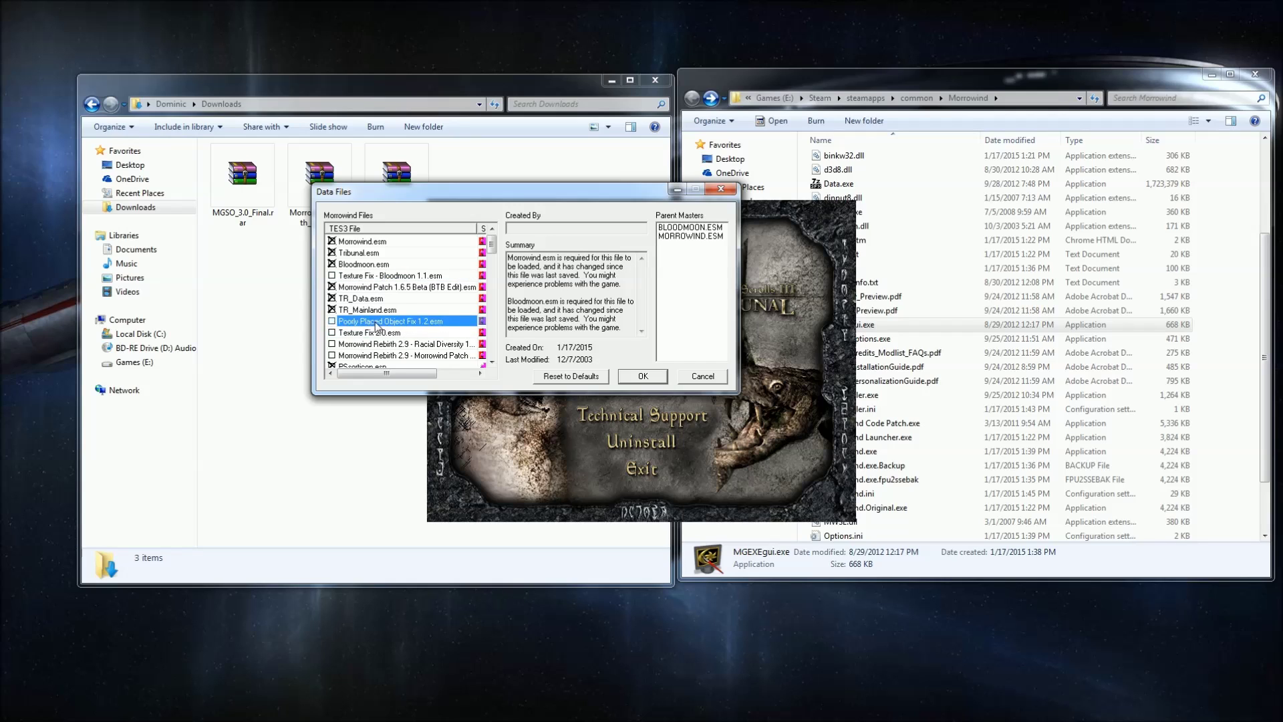
pyautogui.doubleClick(395, 288)
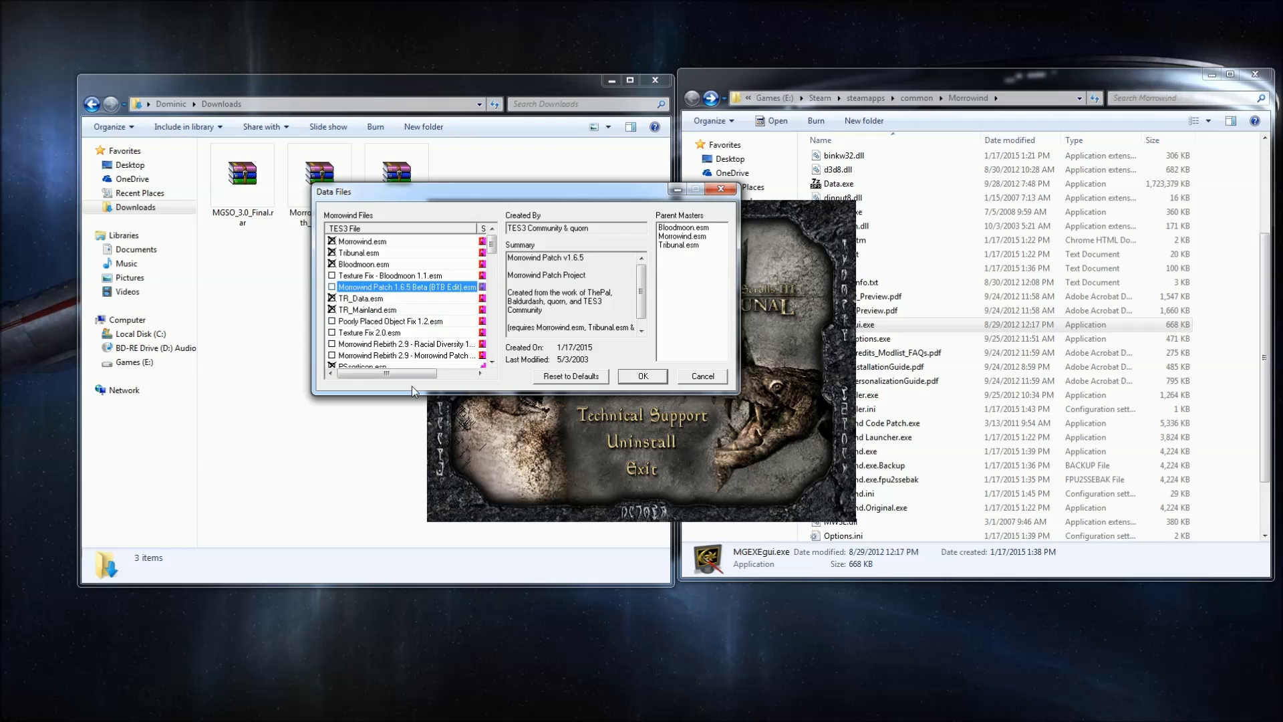
# Enable Morrowind Rebirth 2.9.ESP along with the Morrowind Rebirth 2.9 files for Morrowind Patch, Racial Diversity and Balmoras Underworld
pyautogui.click(332, 355)
pyautogui.click(332, 344)
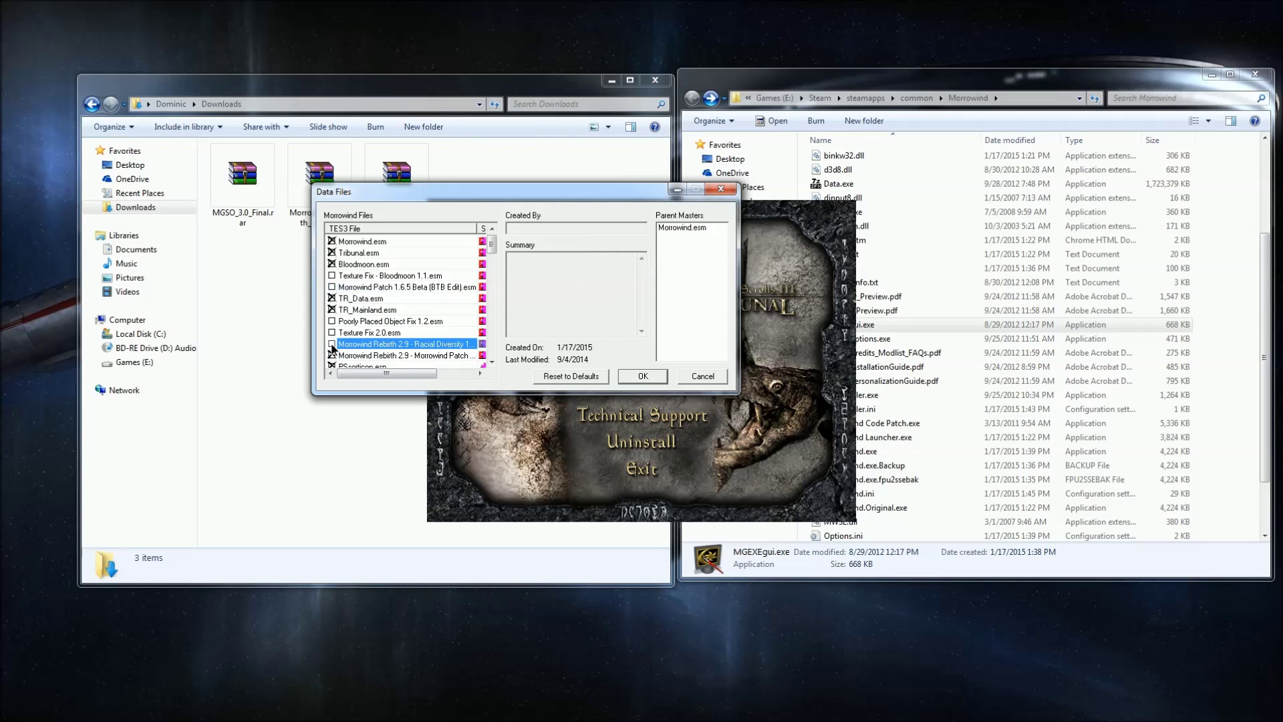
pyautogui.click(422, 356)
pyautogui.moveTo(491, 250); pyautogui.dragTo(484, 307)
pyautogui.scroll(-8, 423, 338)
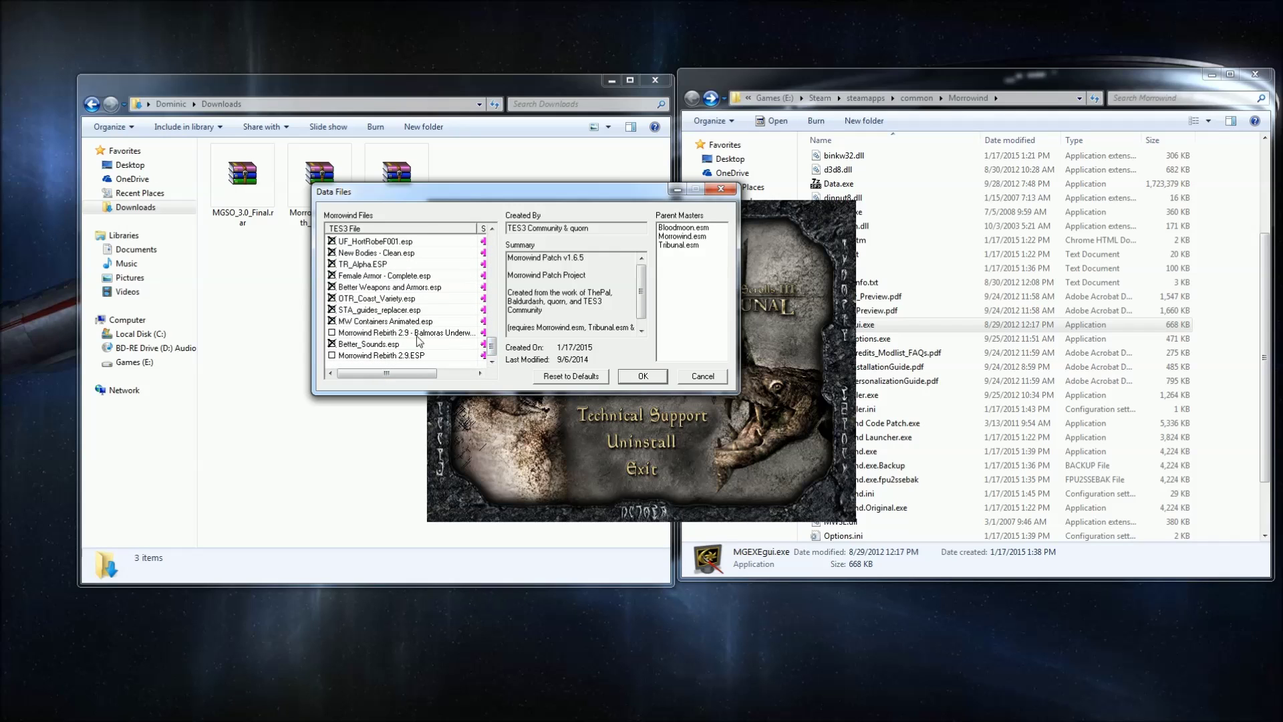
pyautogui.doubleClick(411, 334)
pyautogui.click(409, 356)
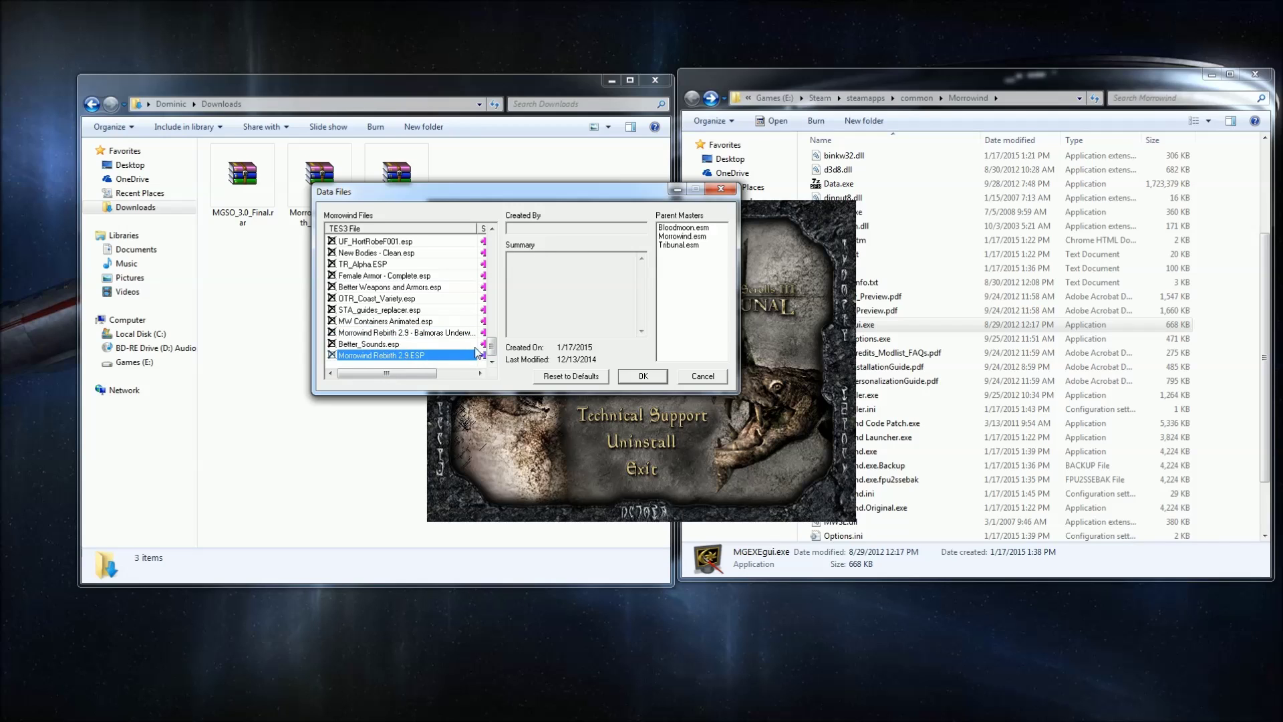
# Recheck the disabled texture, object and patch fixes in the plugin list, accept the selection and exit the Morrowind launcher
pyautogui.moveTo(492, 347); pyautogui.dragTo(490, 235)
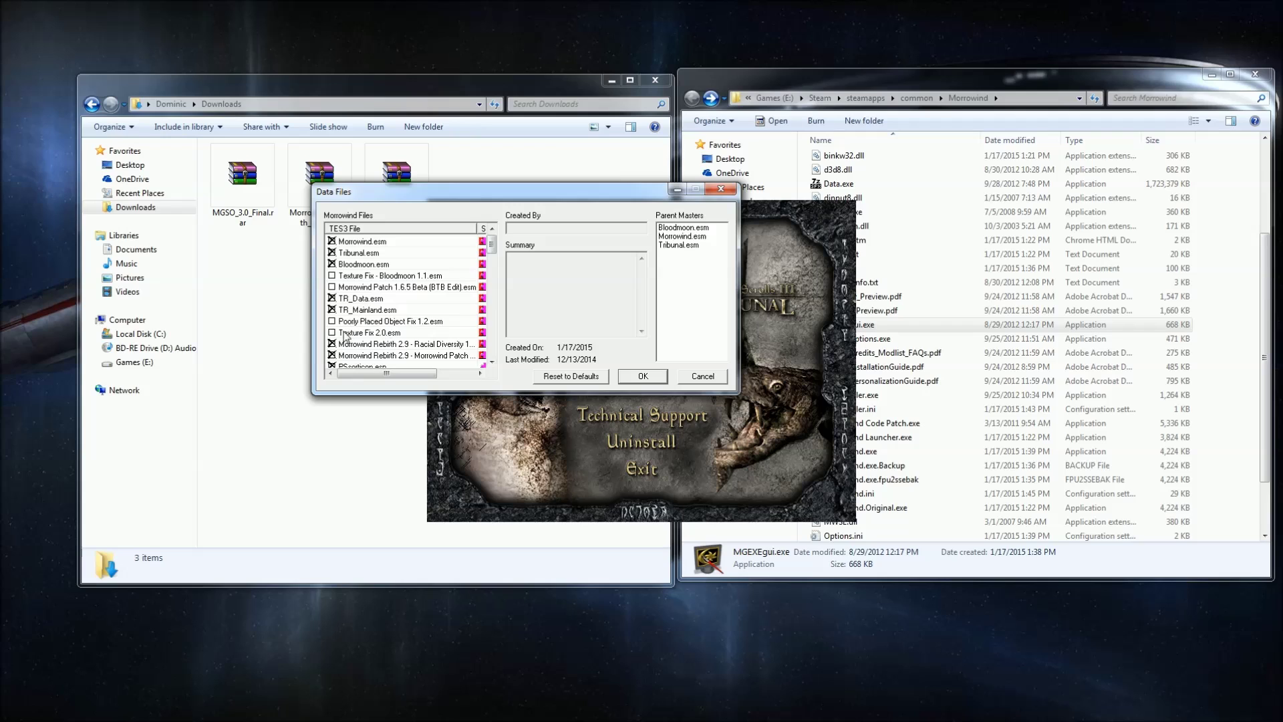
pyautogui.click(348, 333)
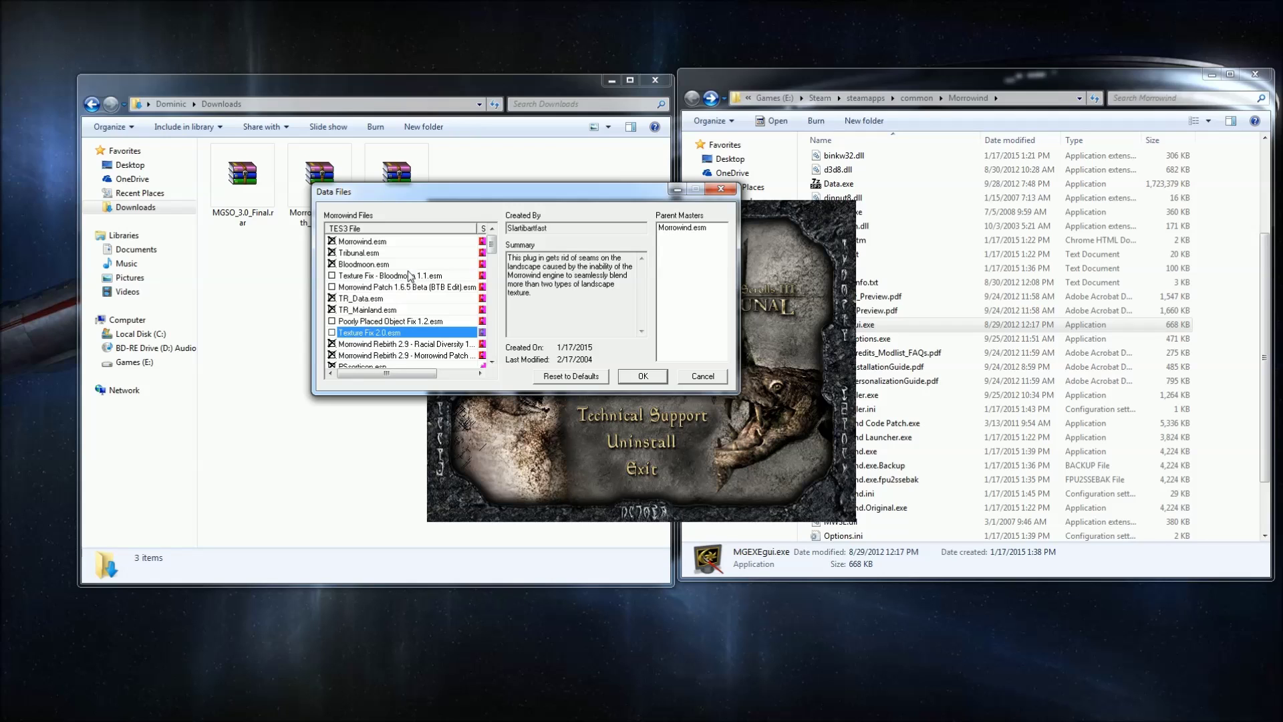
pyautogui.click(409, 275)
pyautogui.click(388, 322)
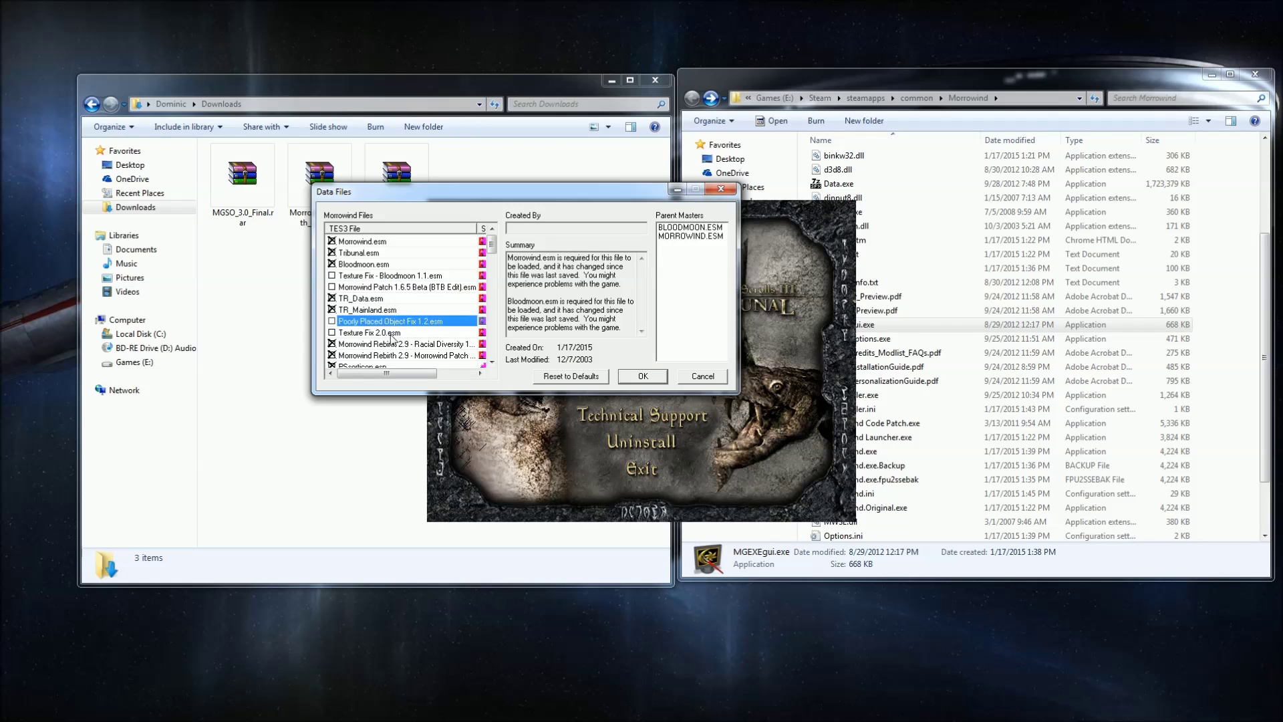
pyautogui.click(421, 288)
pyautogui.click(635, 377)
pyautogui.click(641, 469)
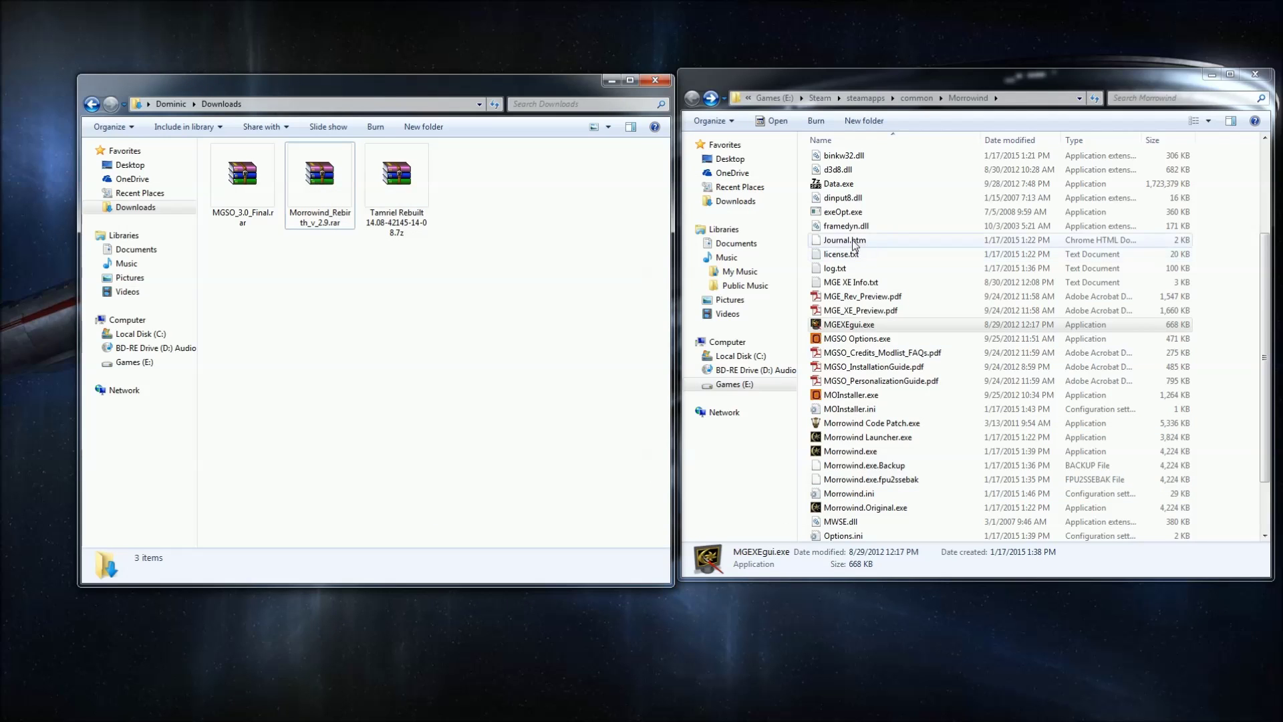
# Run mlox.exe from the Mlox folder inside the Morrowind directory to check the plugin load order, and close it
pyautogui.click(888, 257)
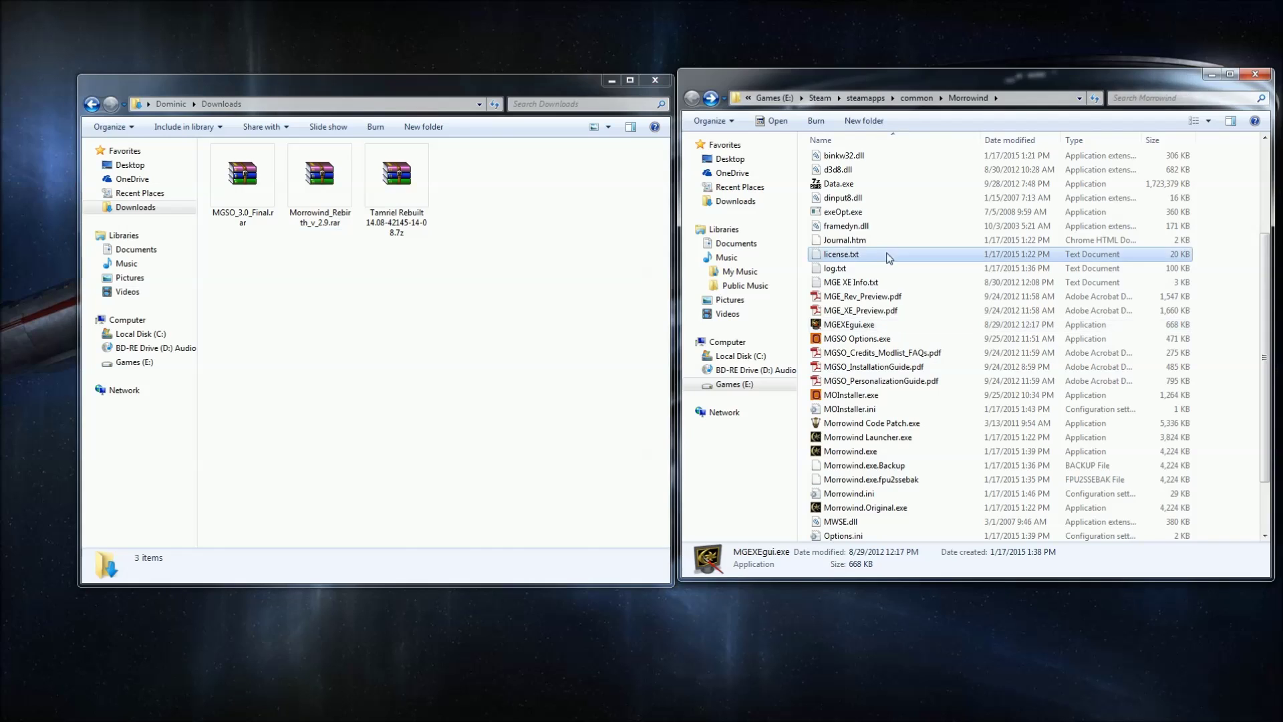
pyautogui.scroll(5, 888, 257)
pyautogui.doubleClick(895, 229)
pyautogui.doubleClick(907, 214)
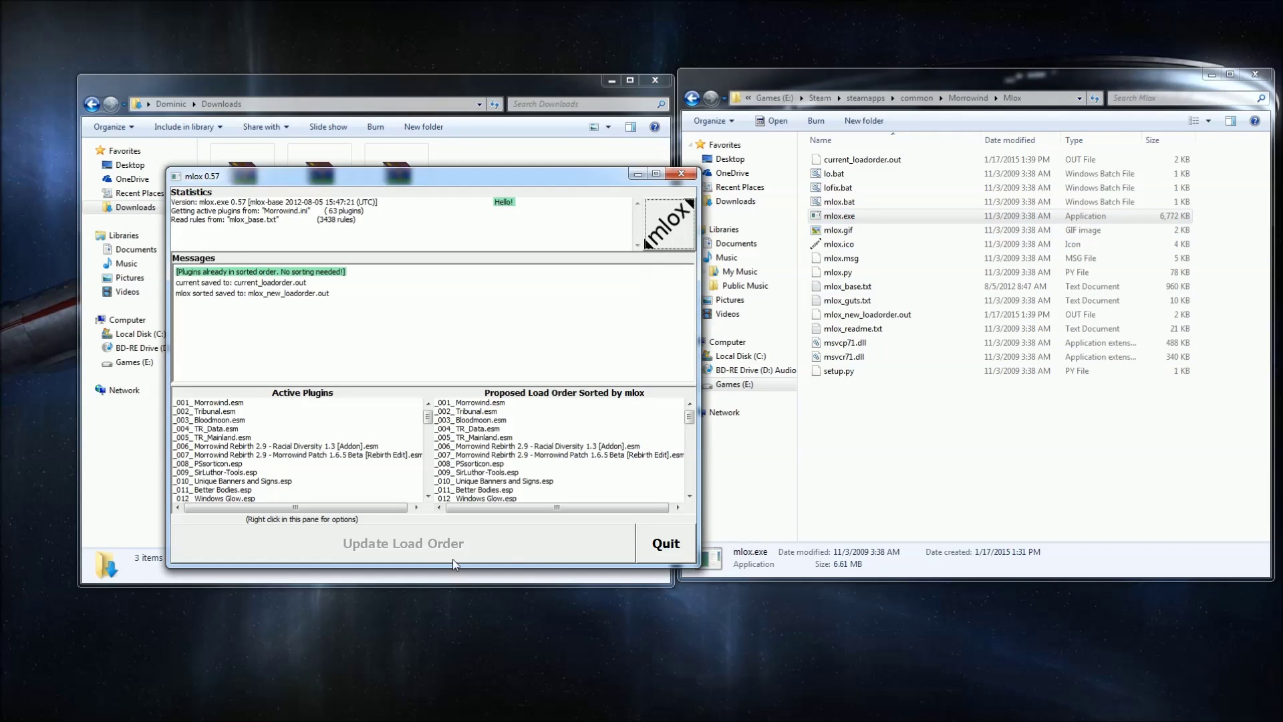
pyautogui.hotkey('alt', 'F4')
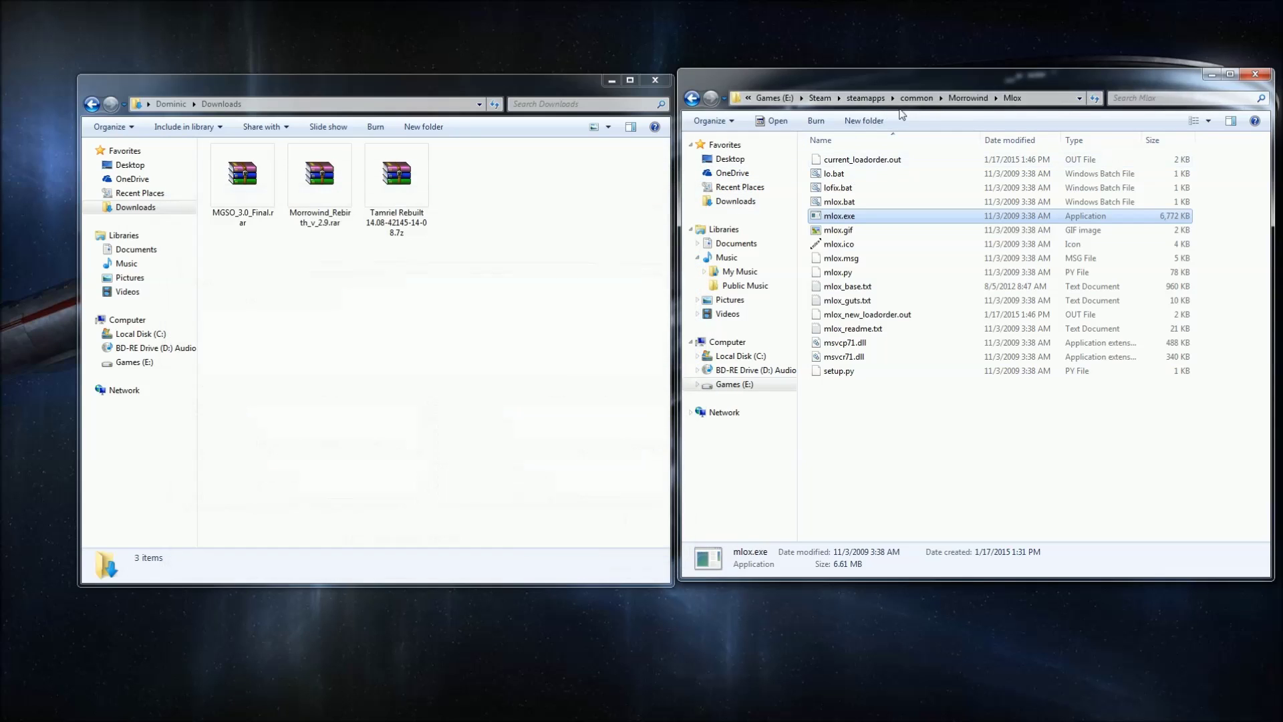
# Launch MGEXEgui.exe from the Morrowind folder and open the distant land generator wizard
pyautogui.click(961, 100)
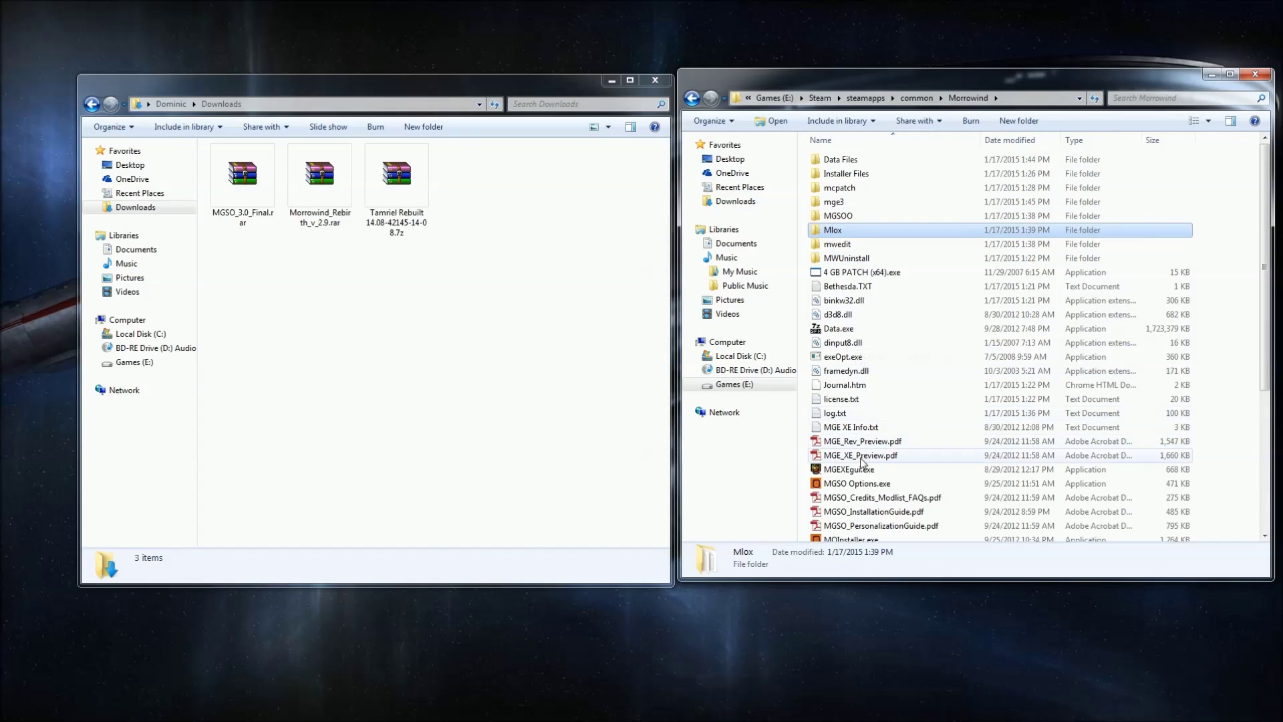
pyautogui.click(855, 472)
pyautogui.doubleClick(854, 471)
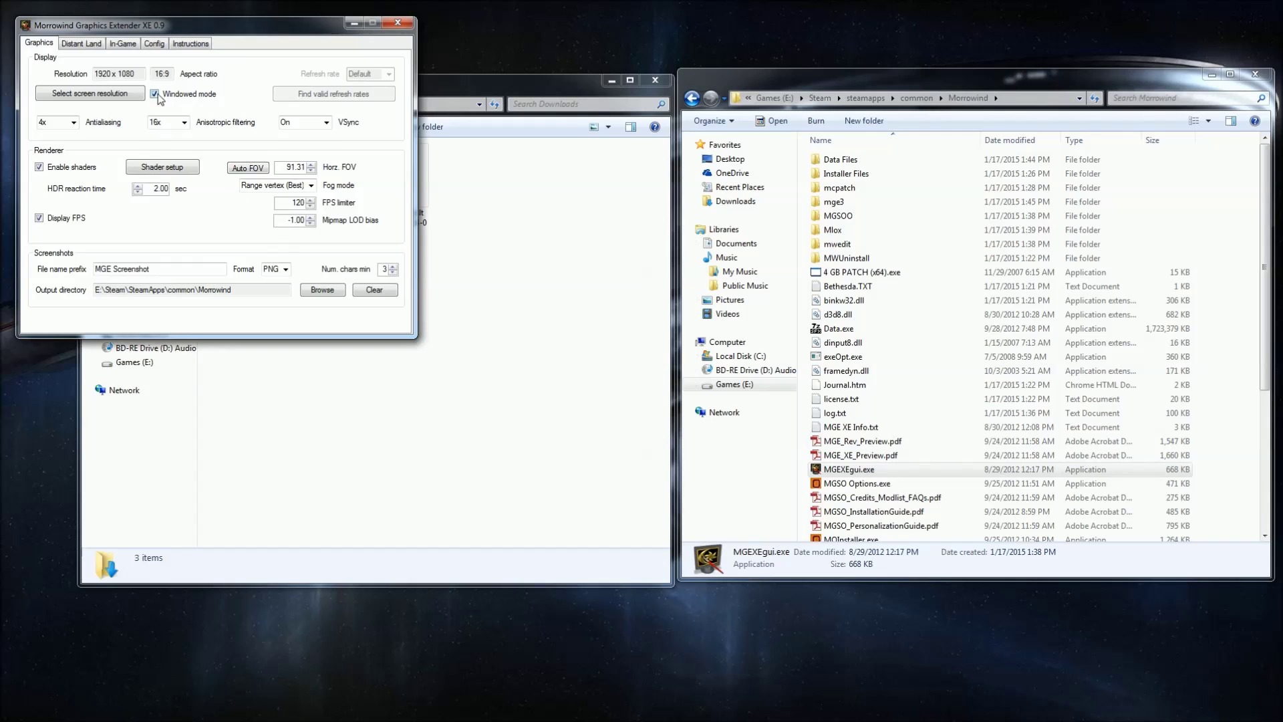
pyautogui.click(82, 44)
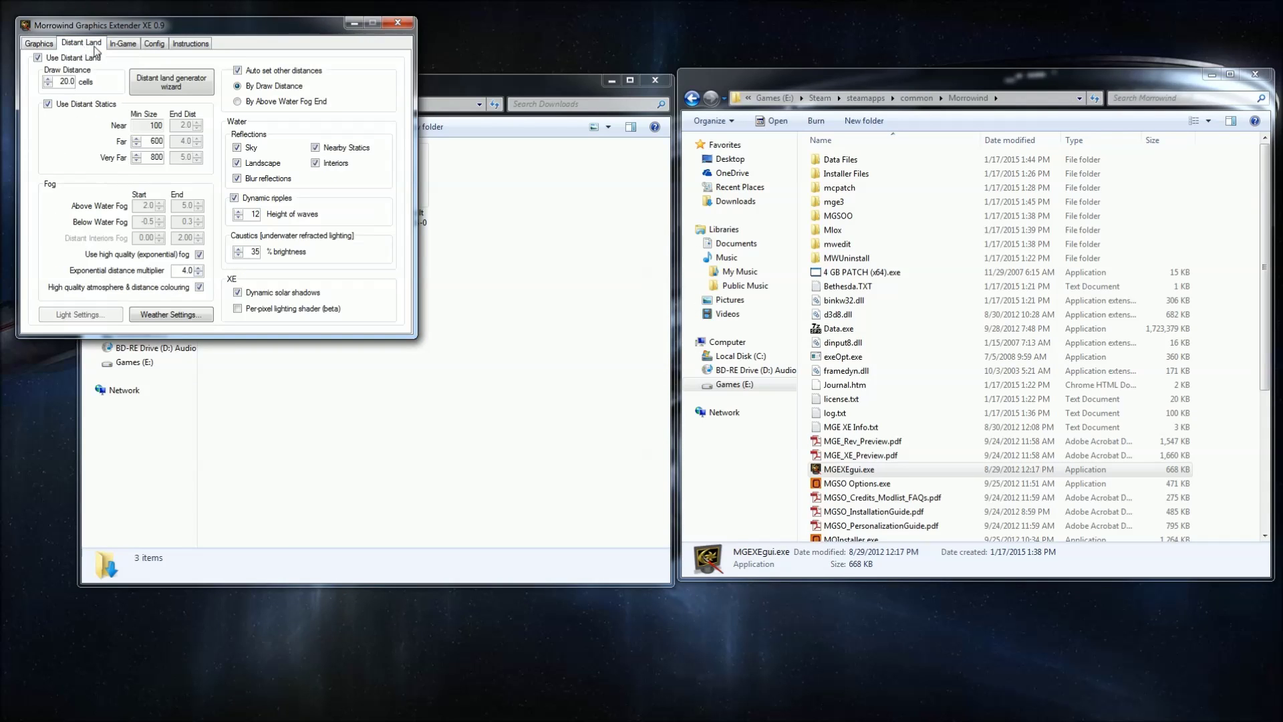
pyautogui.click(153, 83)
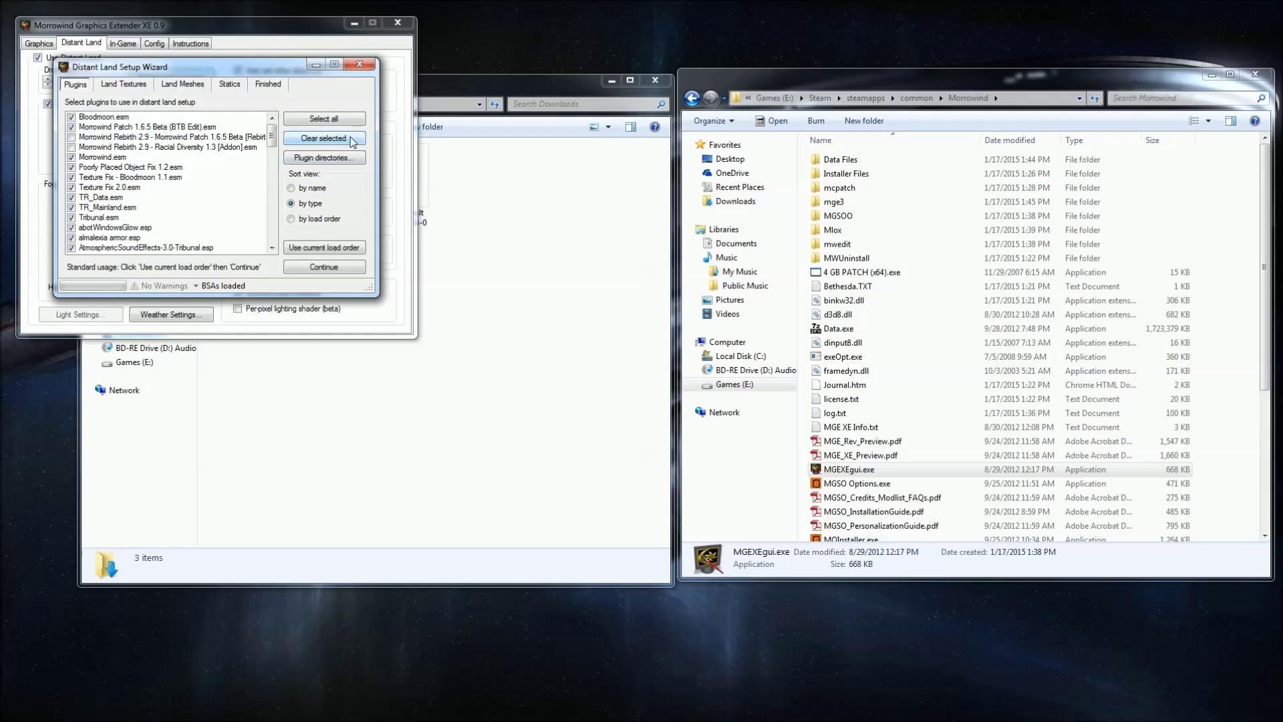
# Select all plugins for distant land except Poorly Placed Object Fix 1.2, both Texture Fix files and Morrowind Patch 1.6.5 Beta (BTB Edit)
pyautogui.click(332, 121)
pyautogui.click(71, 168)
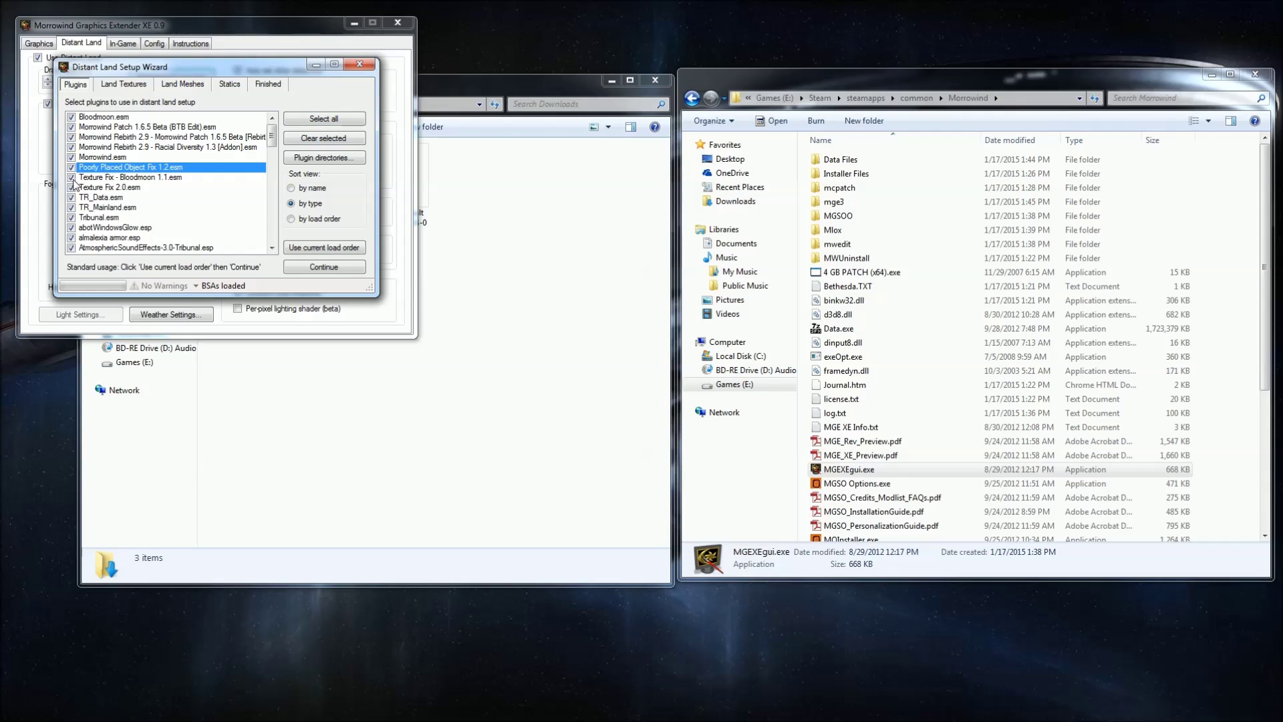
pyautogui.click(72, 178)
pyautogui.click(71, 167)
pyautogui.click(71, 187)
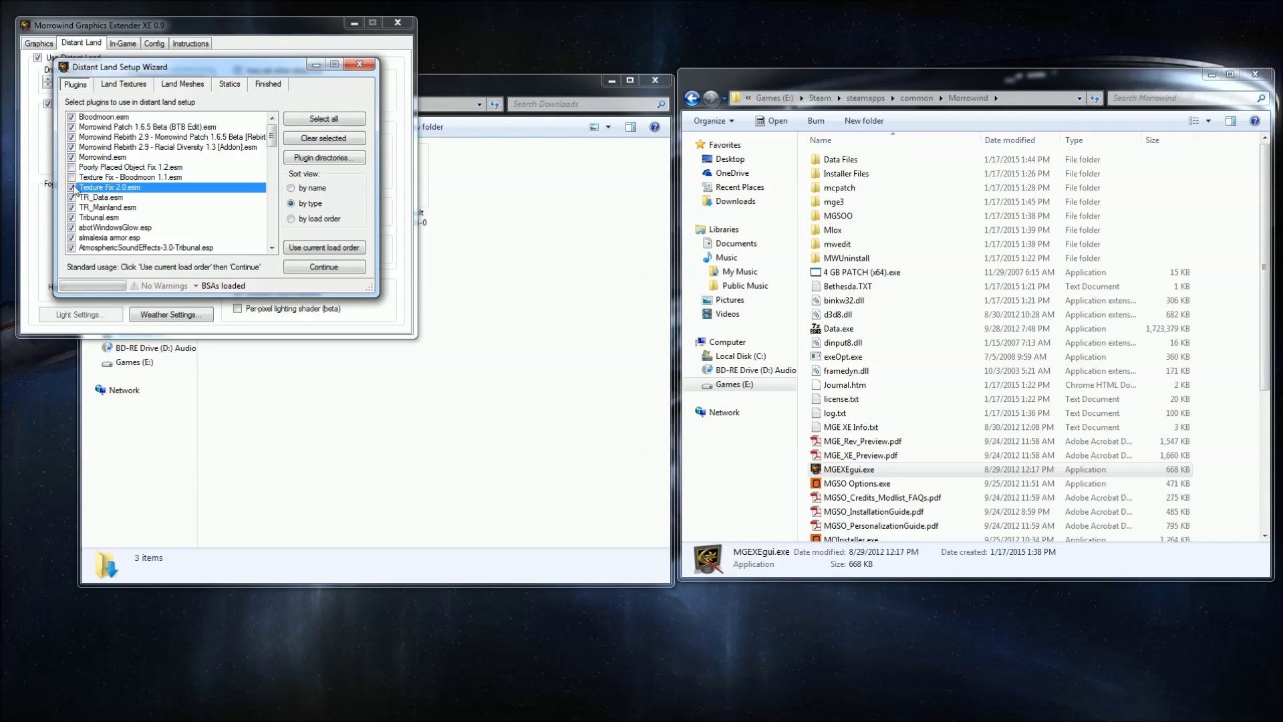
pyautogui.doubleClick(123, 129)
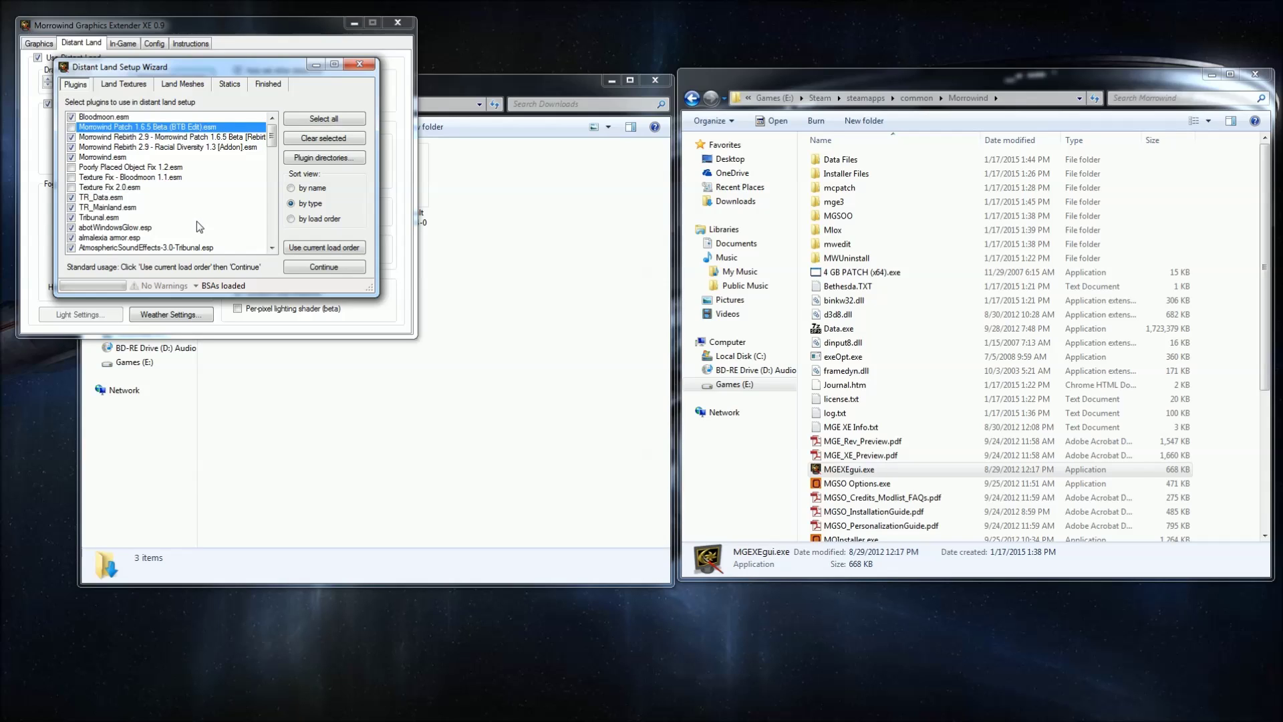
# Continue through the distant land wizard to generate the land textures, meshes and statics, and finish it
pyautogui.click(345, 269)
pyautogui.click(251, 117)
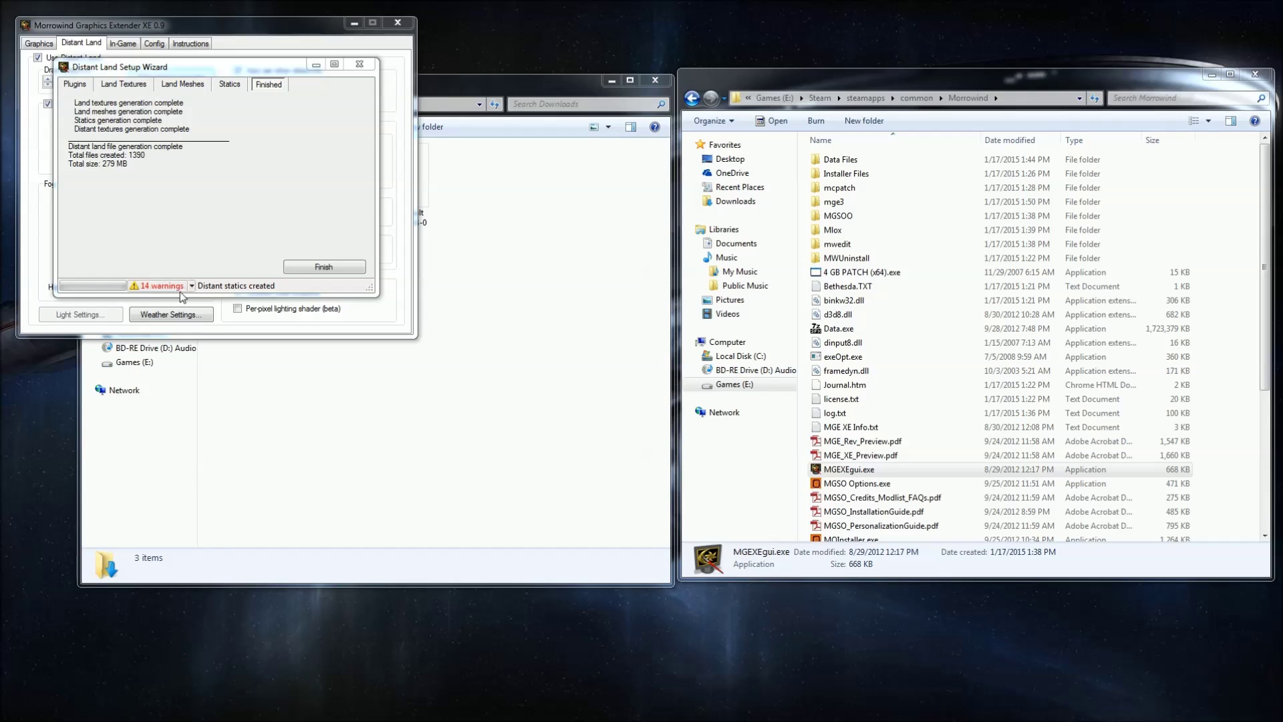
pyautogui.click(323, 267)
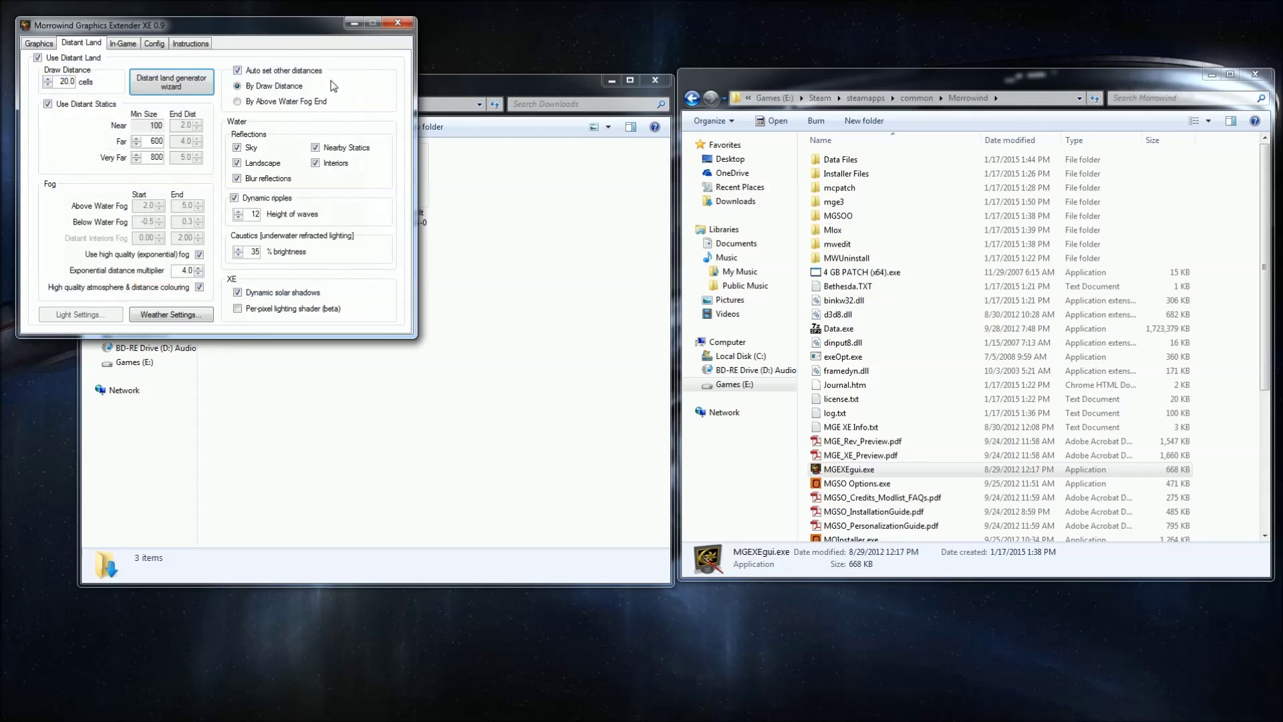
# Close Morrowind Graphics Extender XE and both the Morrowind and Downloads folder windows
pyautogui.click(398, 23)
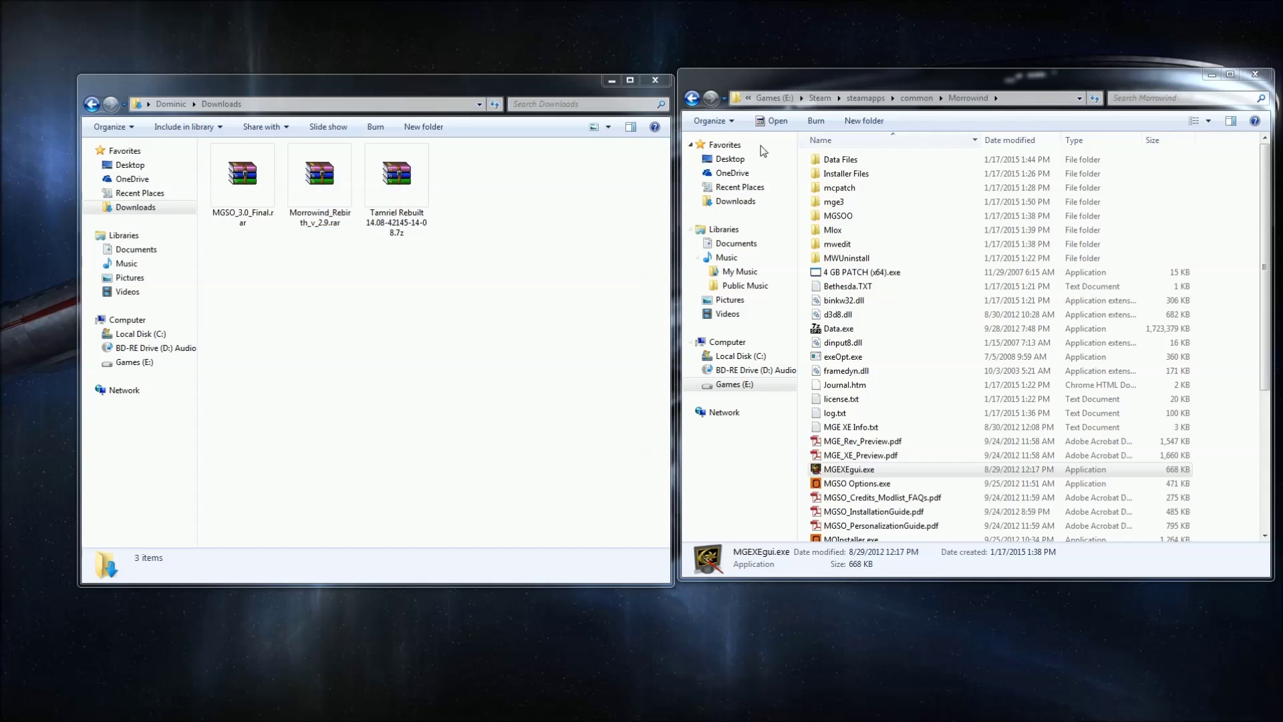
pyautogui.click(1255, 74)
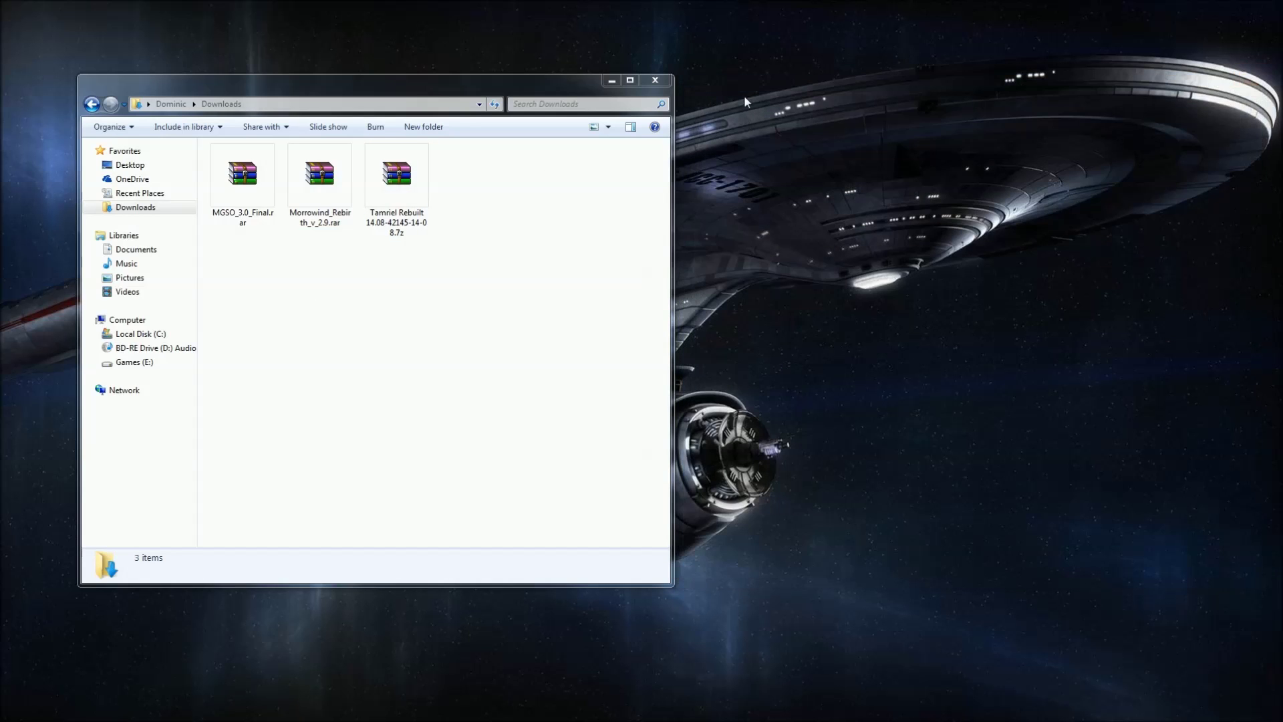
pyautogui.click(655, 80)
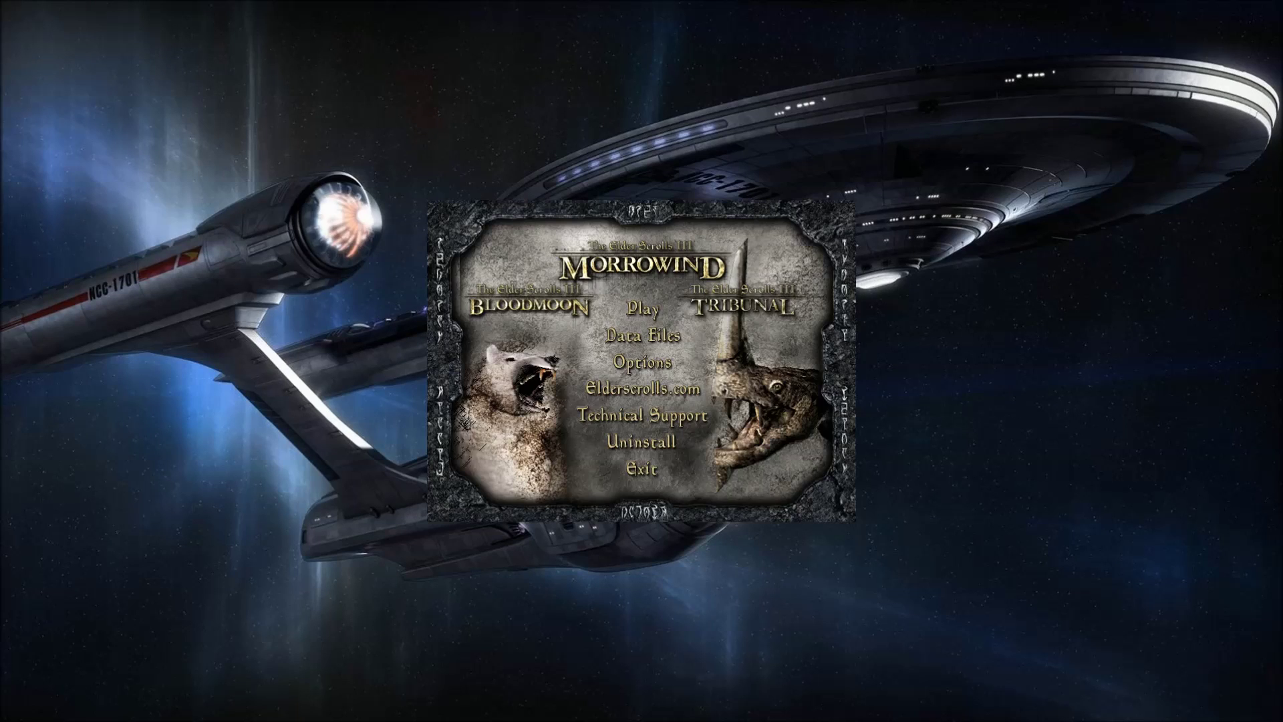
# Review the enabled files in the Morrowind launcher's Data Files list and cancel the dialog
pyautogui.click(659, 336)
pyautogui.scroll(-8, 596, 371)
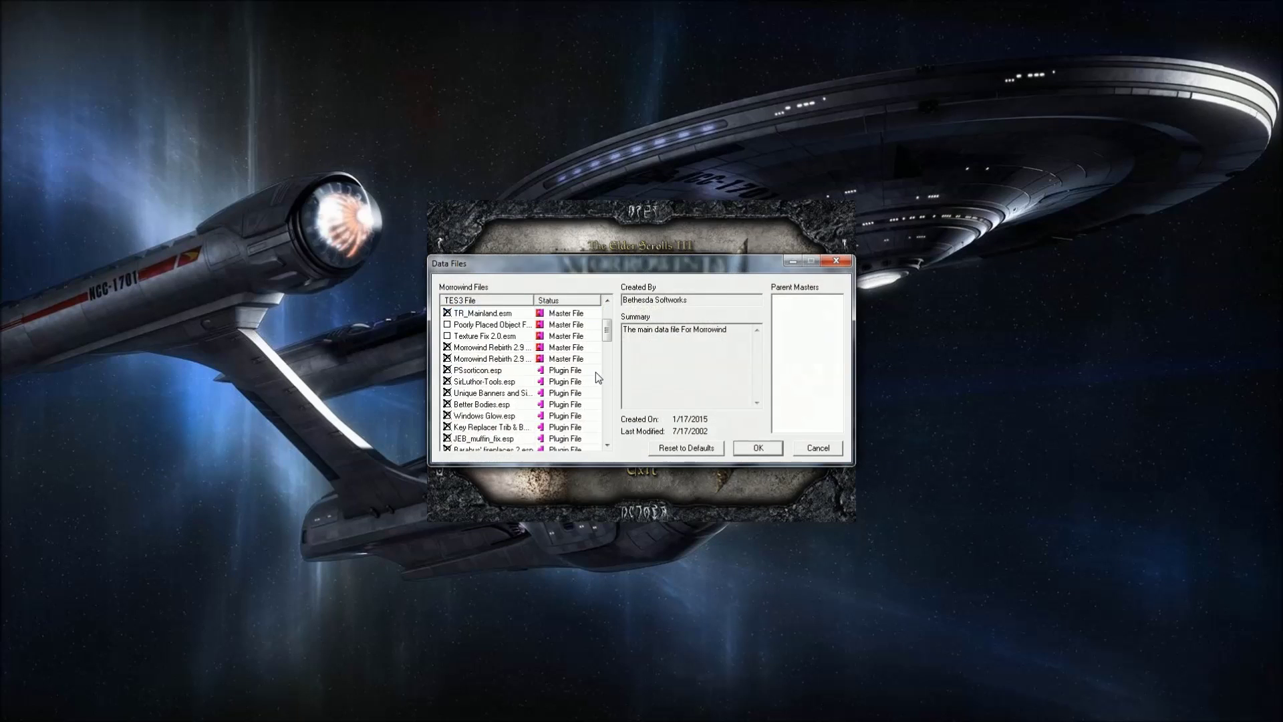
pyautogui.click(820, 450)
# Start Morrowind from the launcher, look at the Load Game list, cancel it and choose to exit the game
pyautogui.click(652, 318)
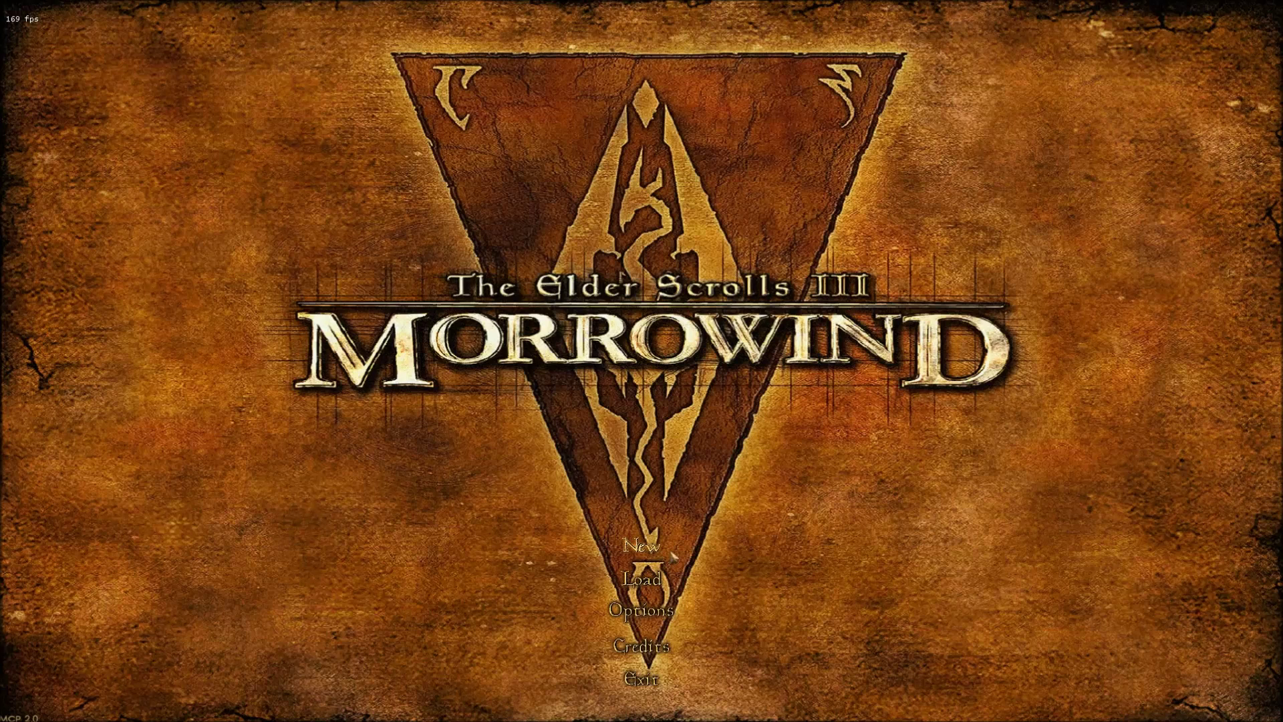
pyautogui.click(641, 579)
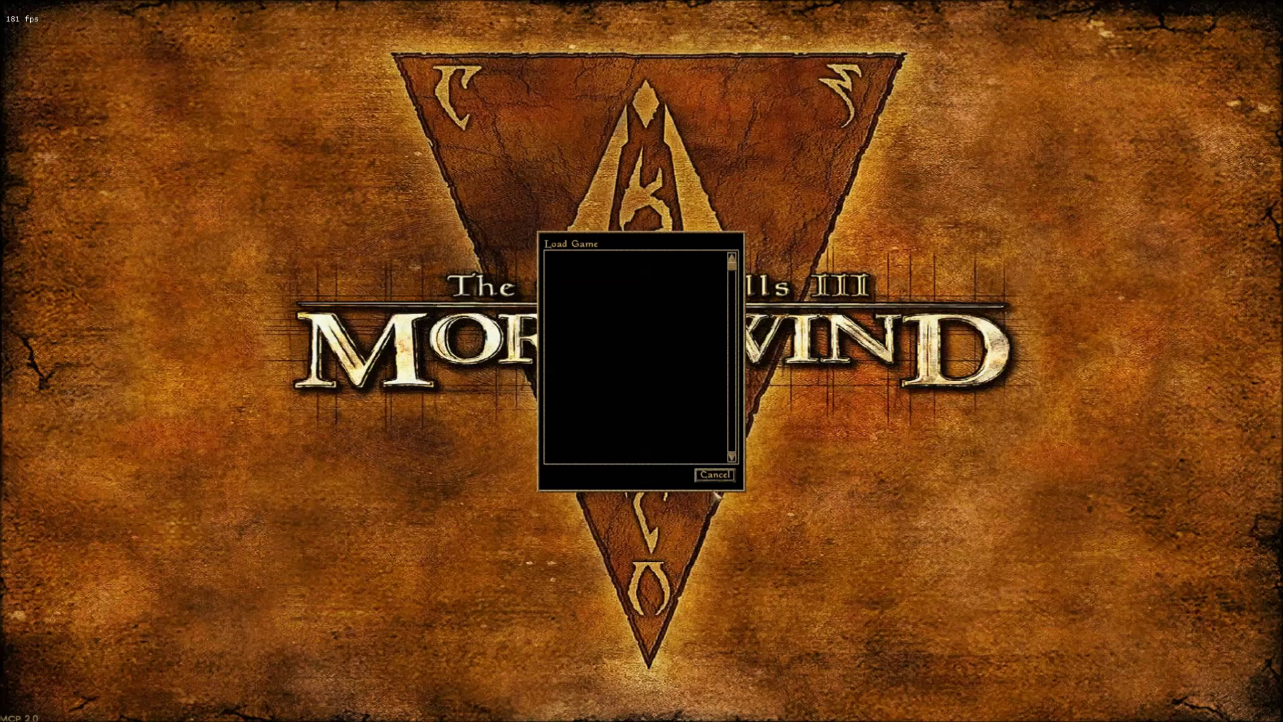
pyautogui.click(702, 476)
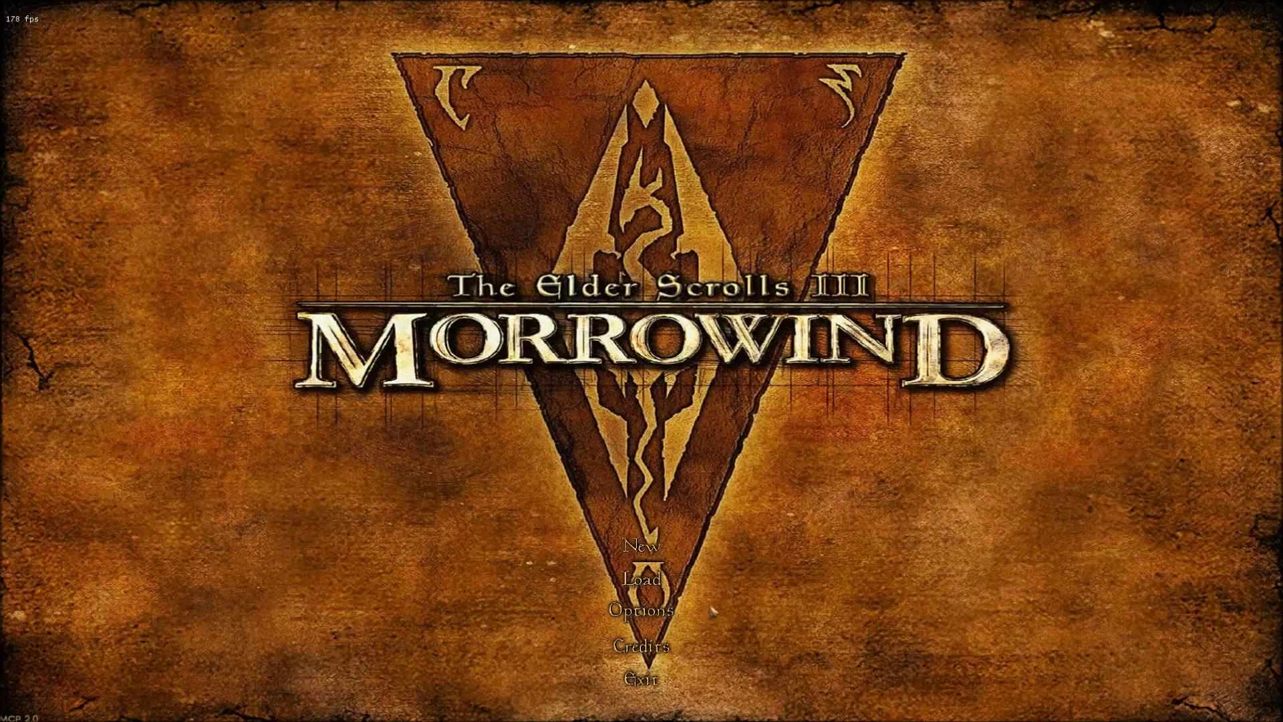
pyautogui.click(651, 680)
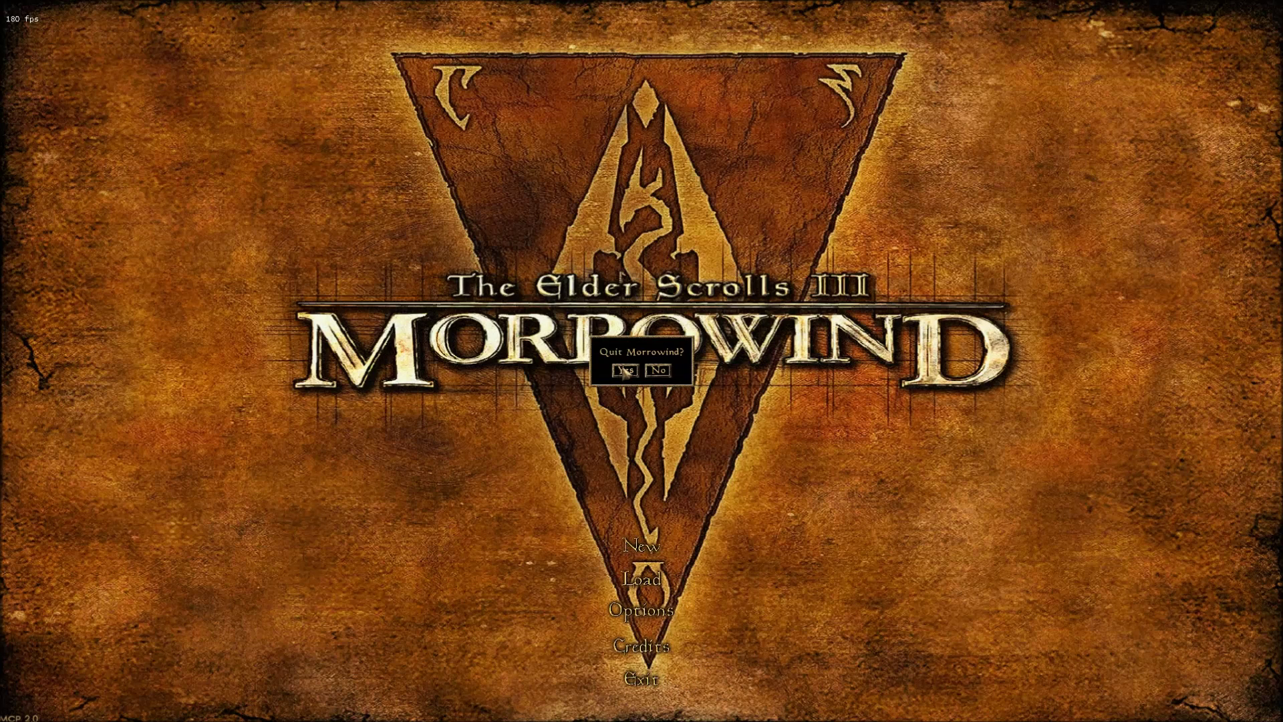